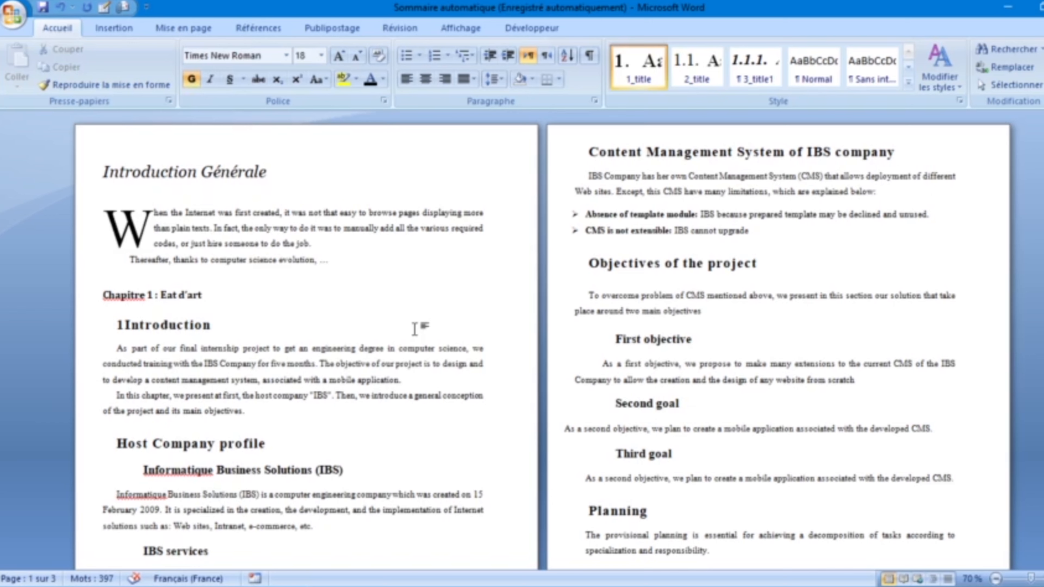
Undo the last font colour change applied to the whole document and clear the text selection.
click(414, 329)
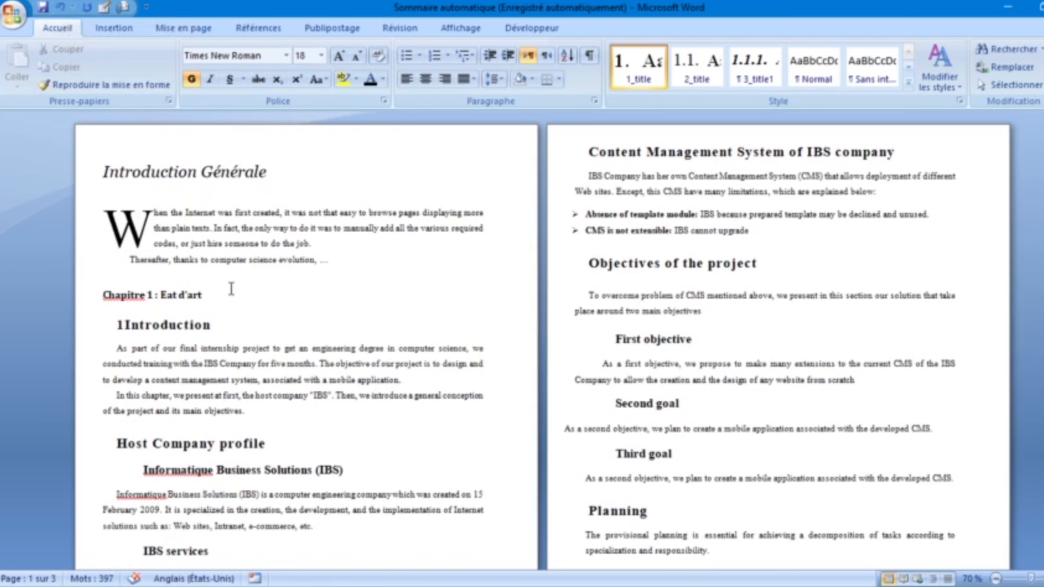
key(ctrl+z)
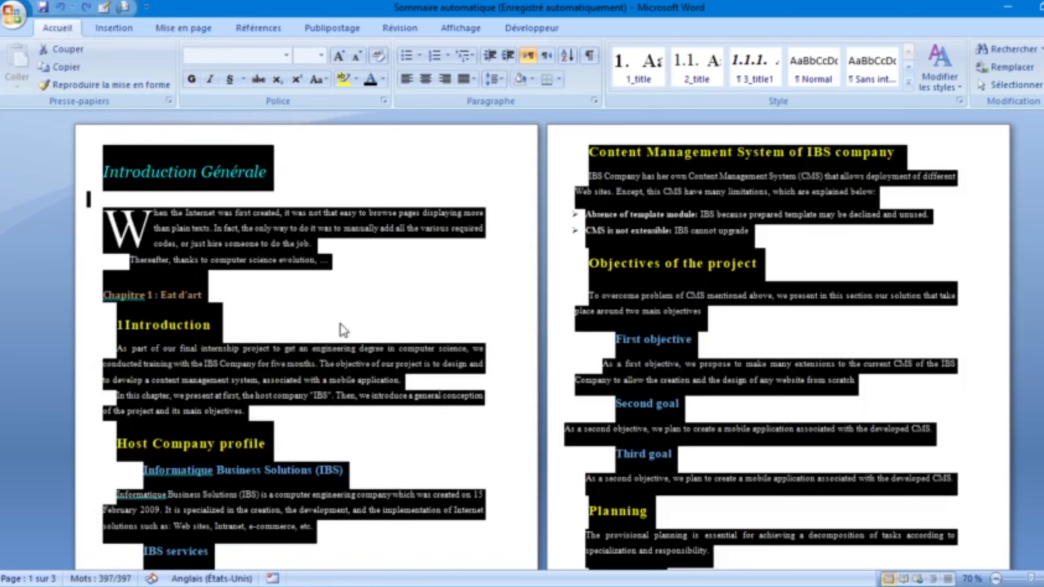
click(407, 586)
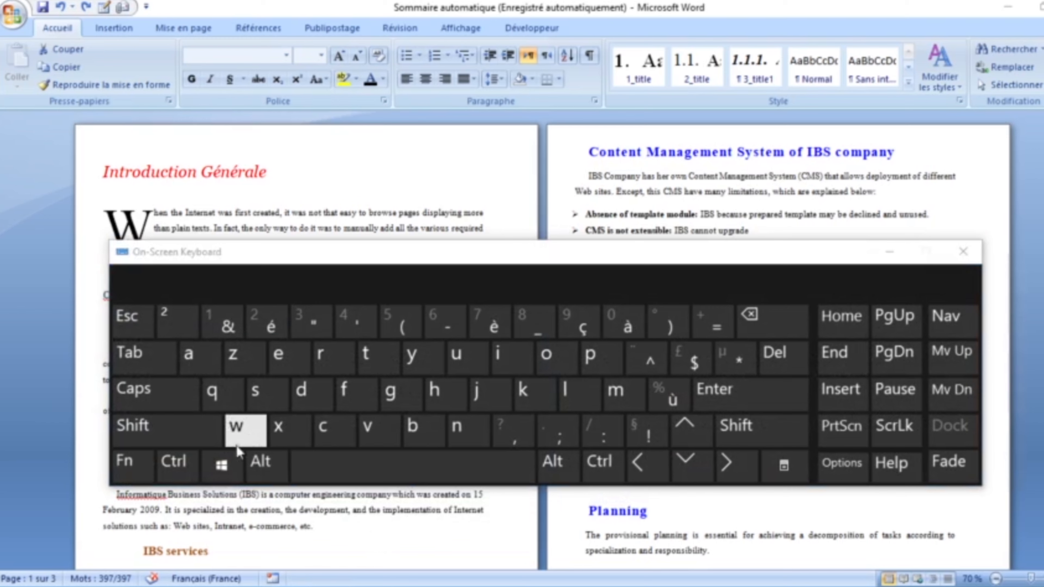
click(177, 466)
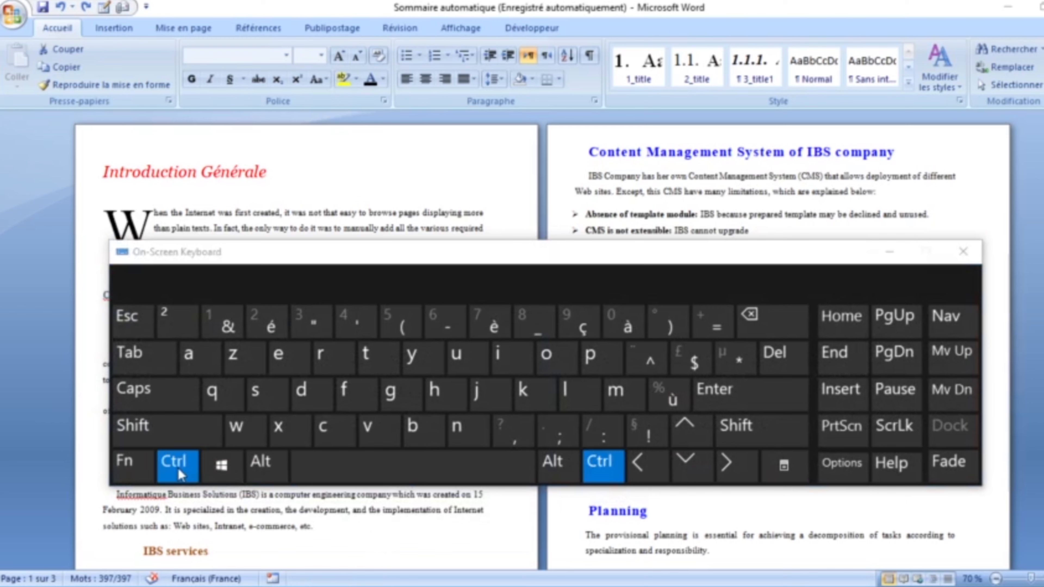
click(255, 362)
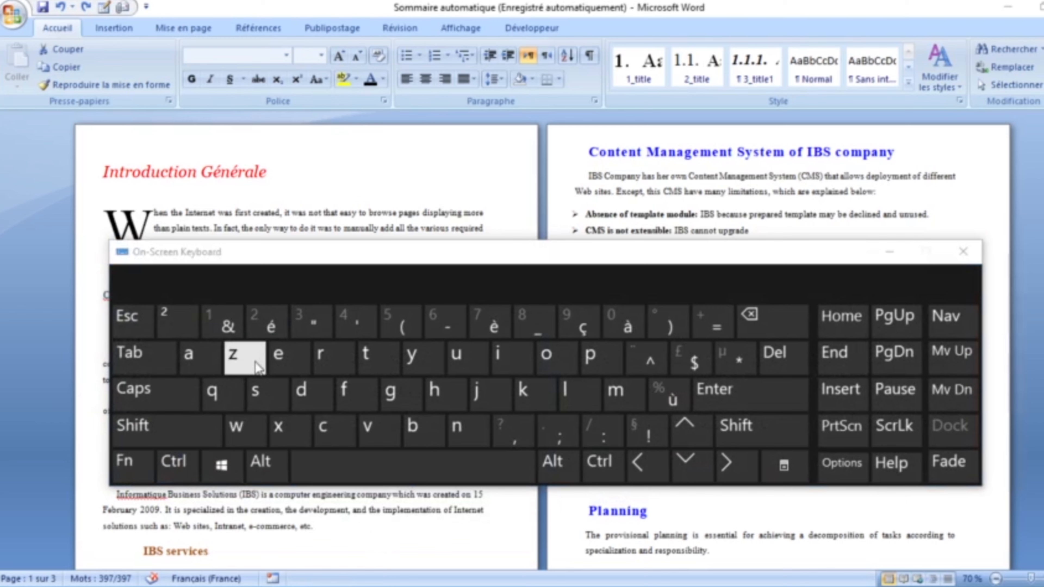
click(887, 256)
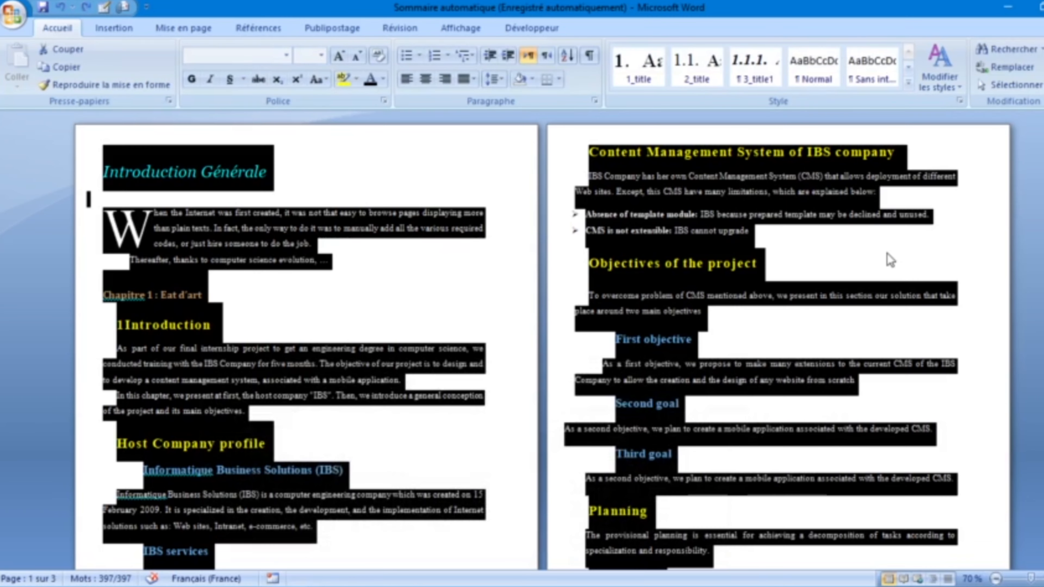
click(382, 287)
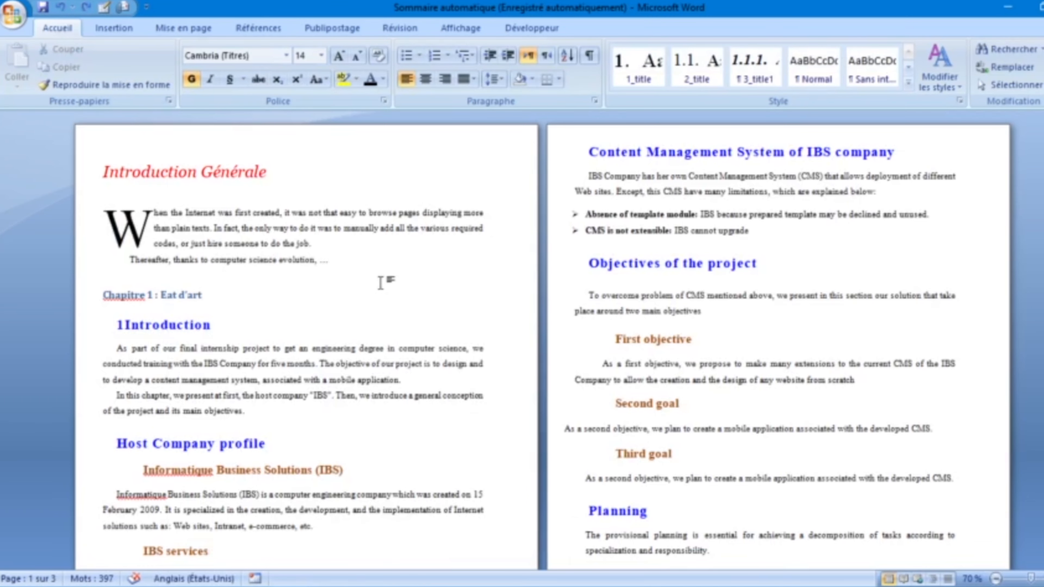
Delete the manually typed 1 in front of the Introduction heading and apply the 1_title style to it.
click(126, 327)
key(BackSpace)
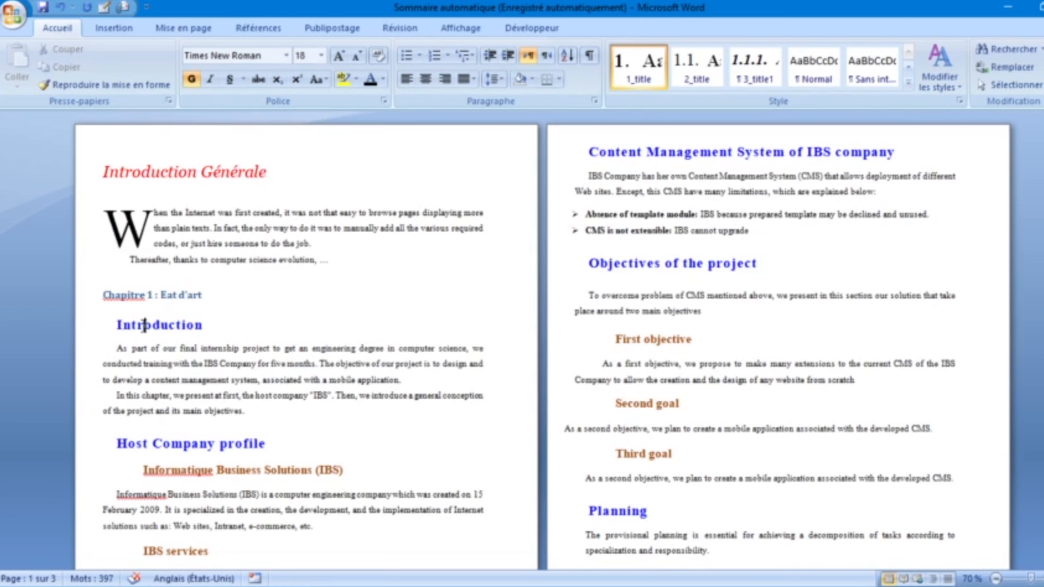
click(635, 74)
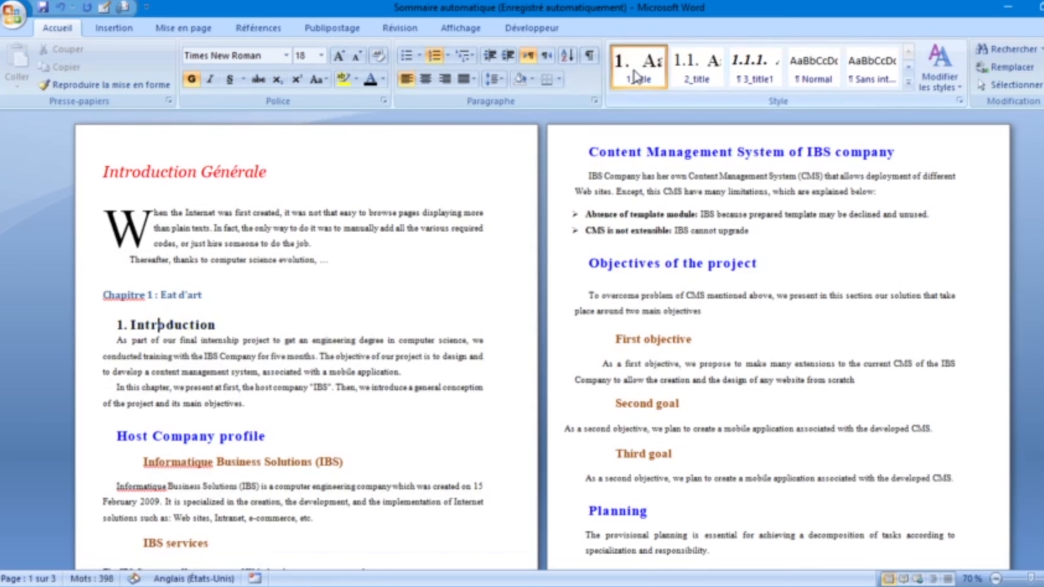
Apply the 1_title style to the headings Host Company profile, Objectives of the project, Planning and Conclusion.
click(208, 435)
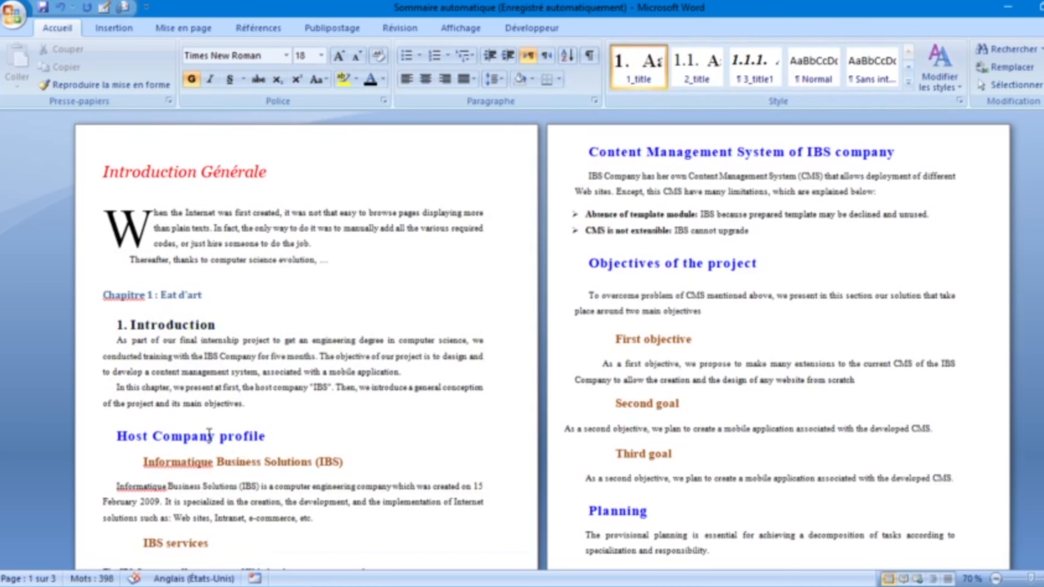
click(651, 79)
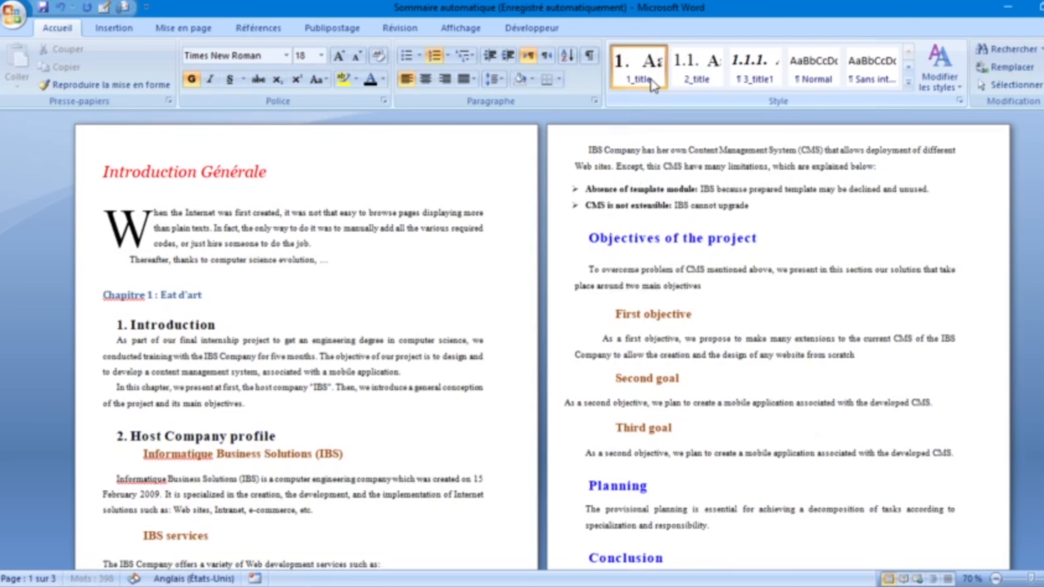
click(656, 241)
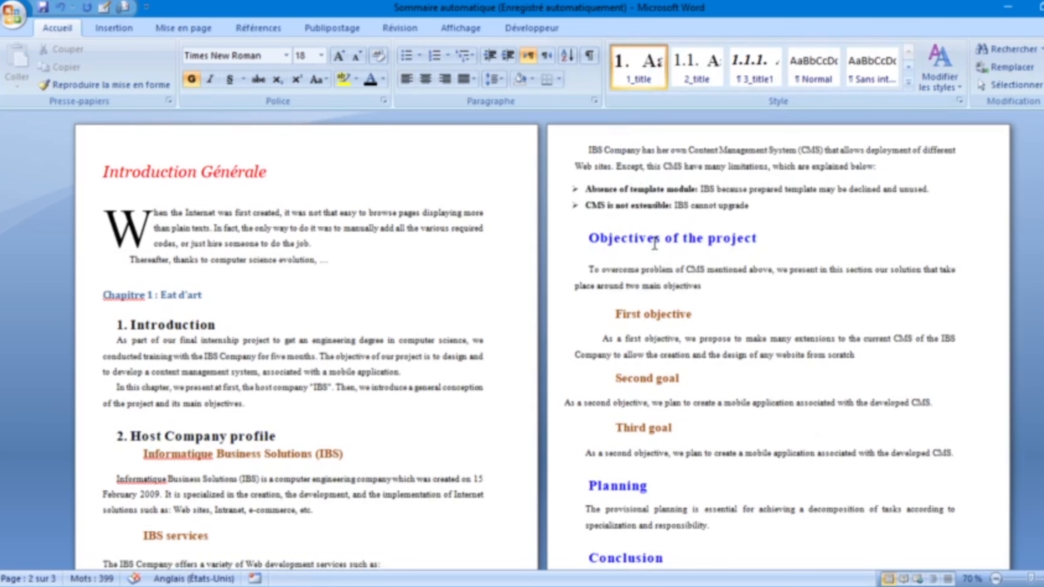
click(636, 79)
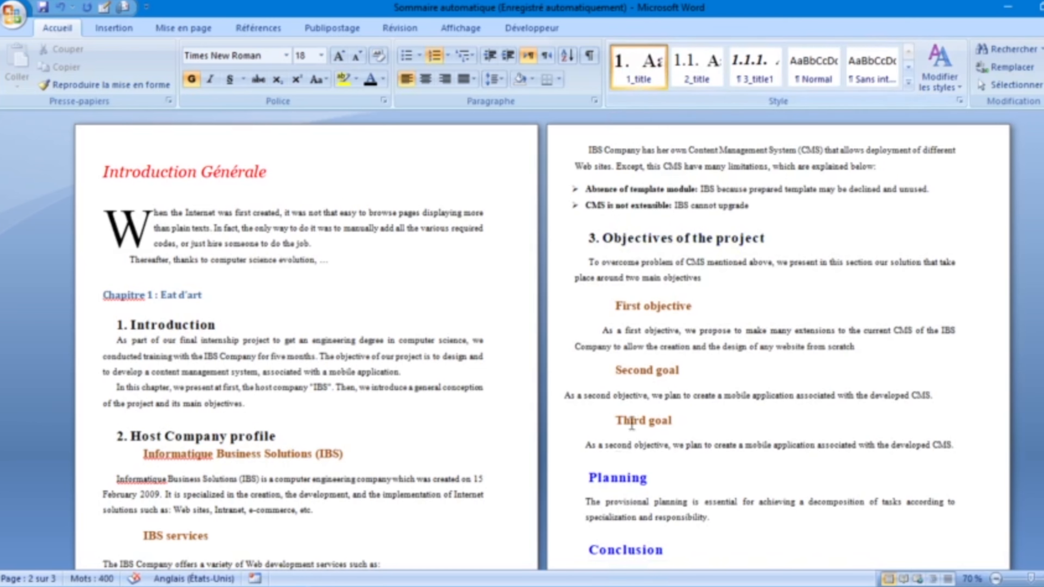
click(615, 482)
click(648, 64)
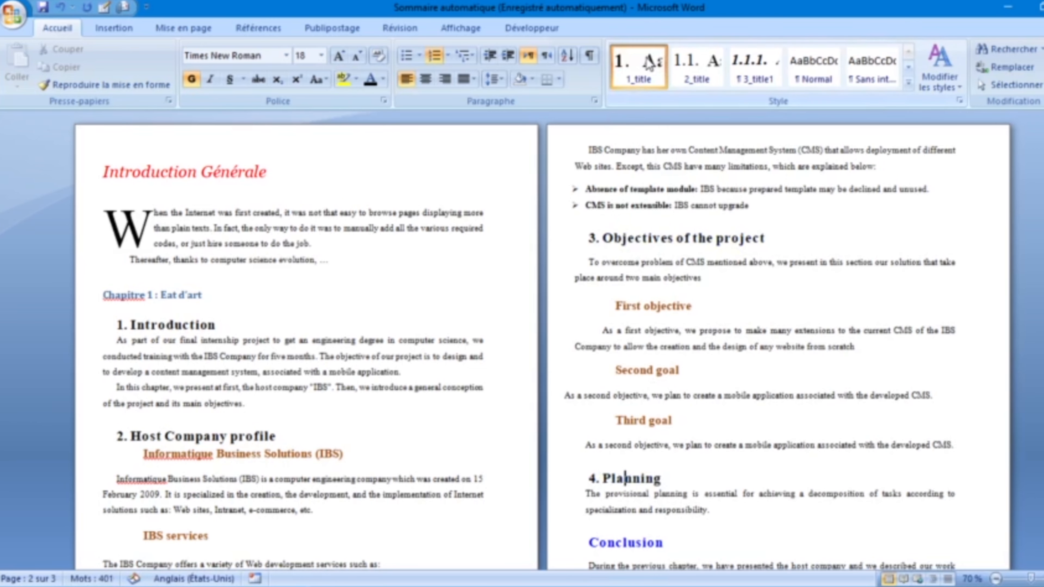
click(624, 544)
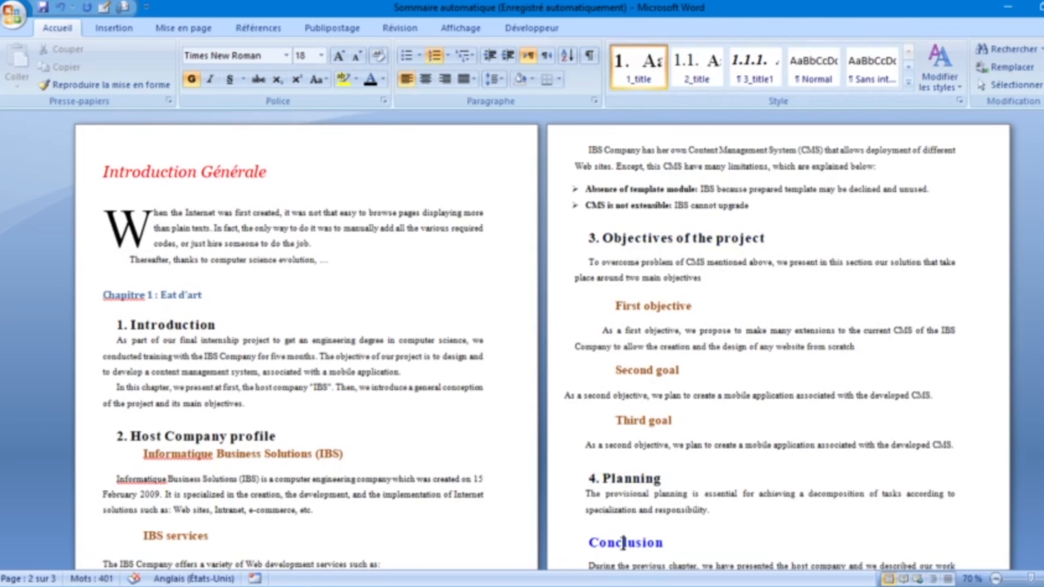
click(636, 80)
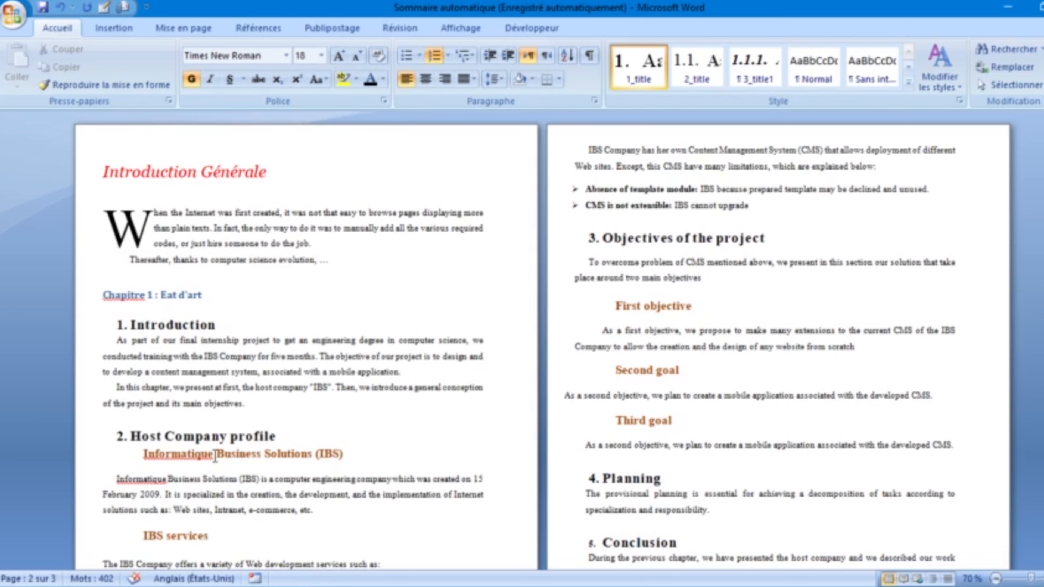
Apply the 2_title style to the subheadings "Informatique Business Solutions (IBS)" and "IBS services".
click(198, 454)
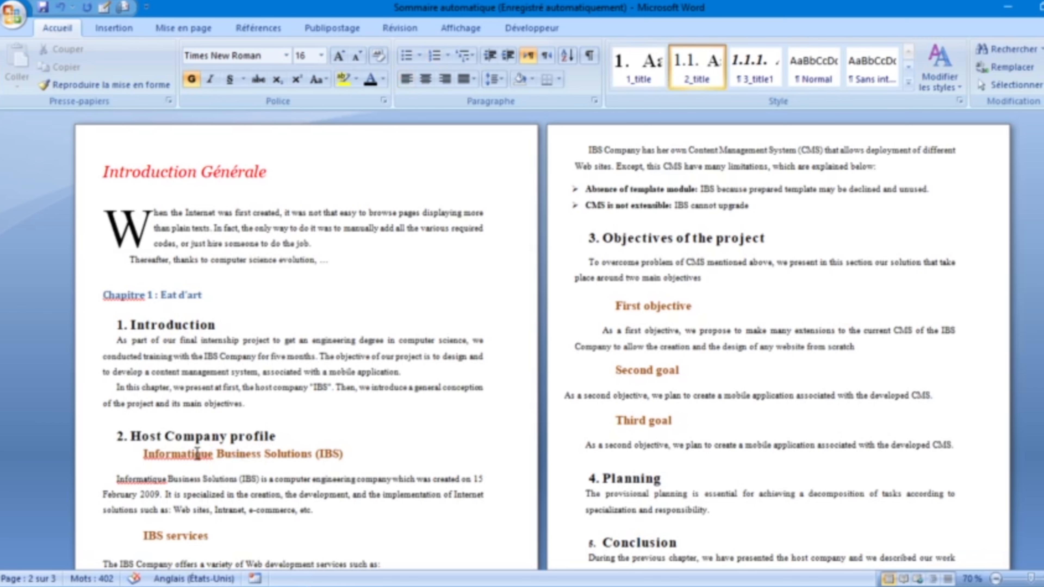
click(207, 454)
click(695, 69)
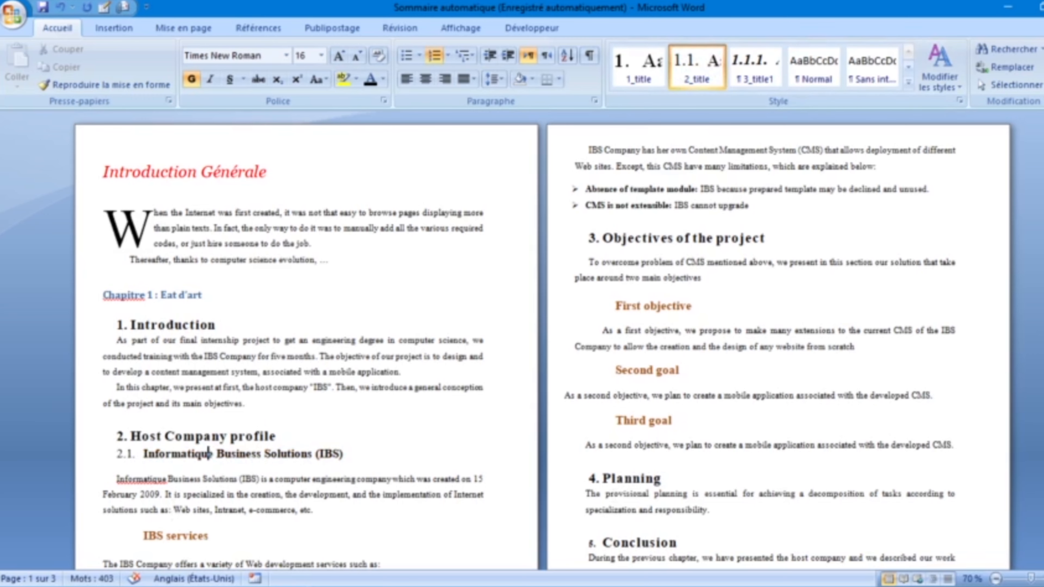
drag(1030, 579, 1043, 579)
drag(1043, 241, 1043, 231)
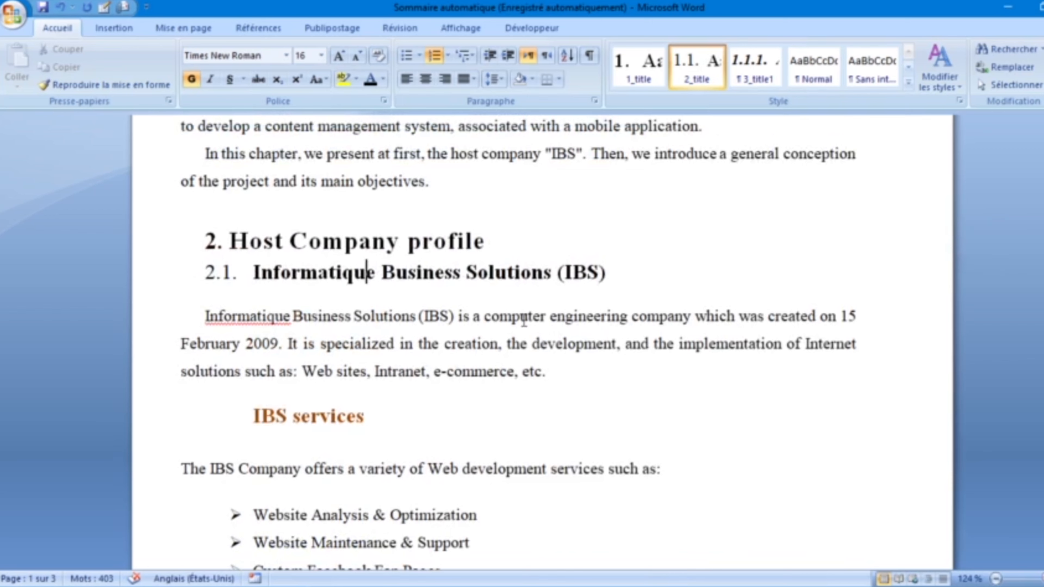
click(61, 7)
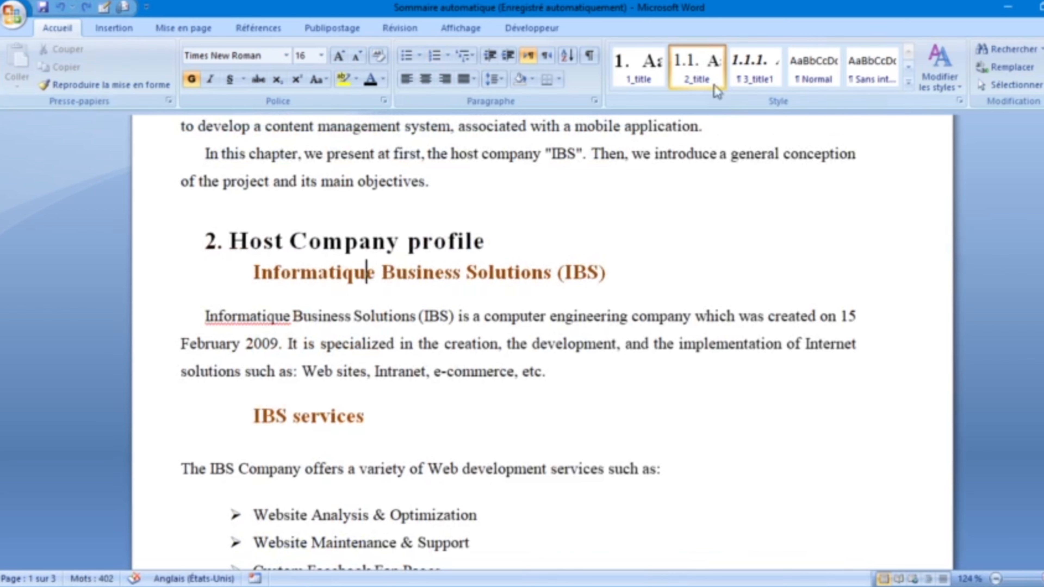
click(704, 69)
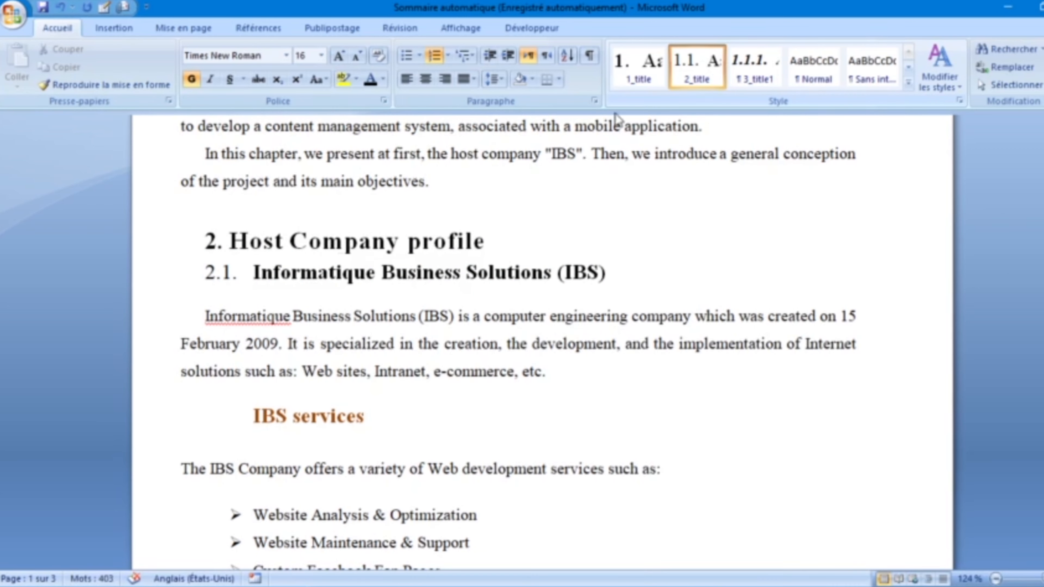
click(331, 416)
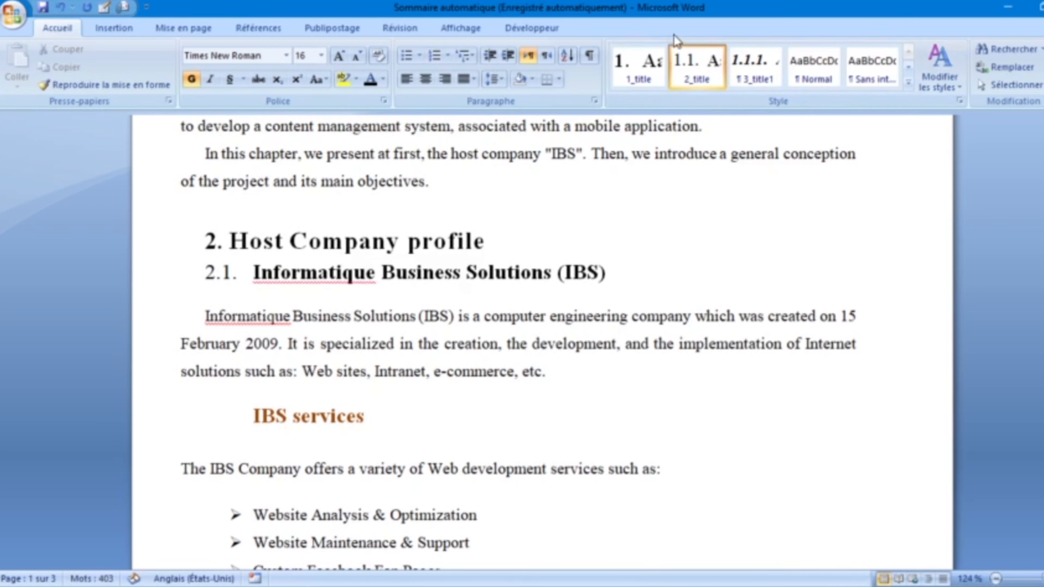
click(704, 68)
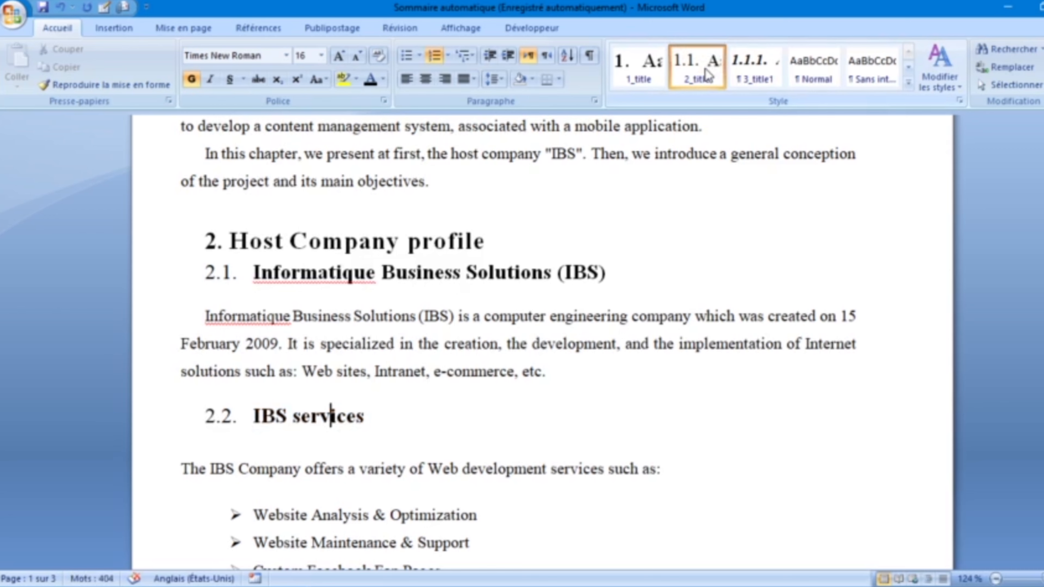
Start modifying the 2_title style and set its font size to 14 pt.
click(208, 271)
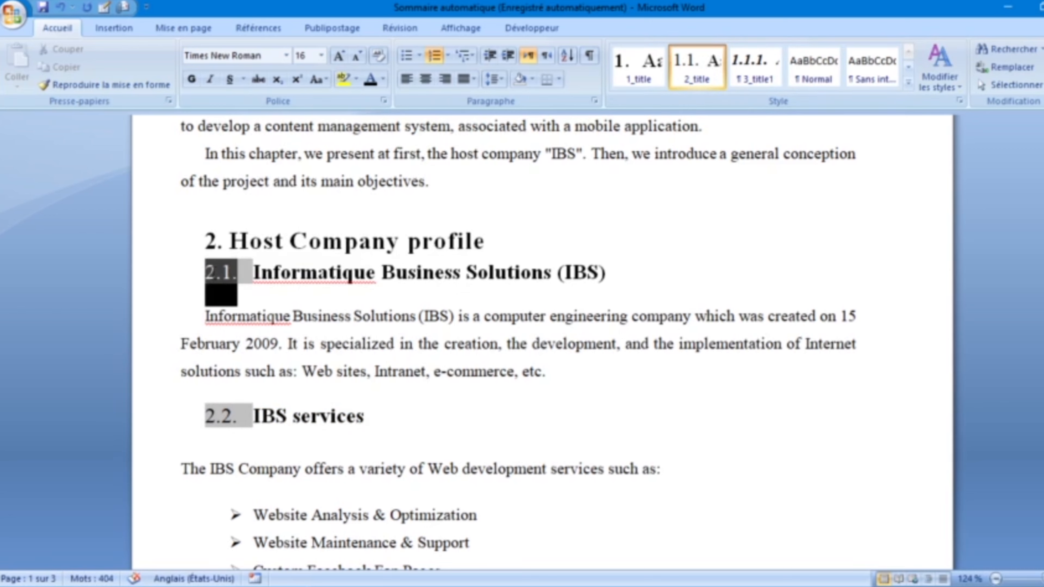
click(255, 273)
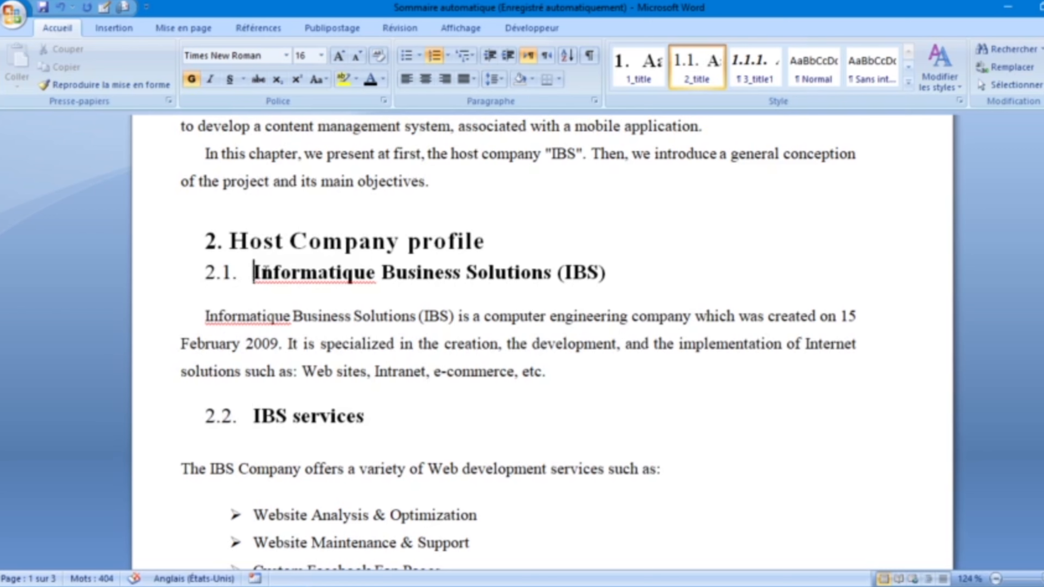
right_click(695, 67)
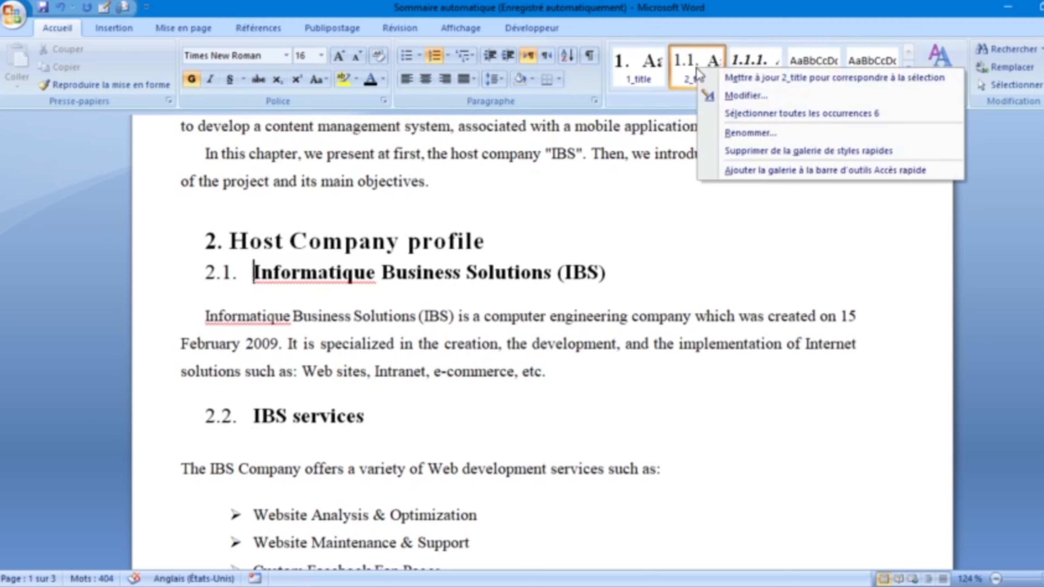
click(783, 99)
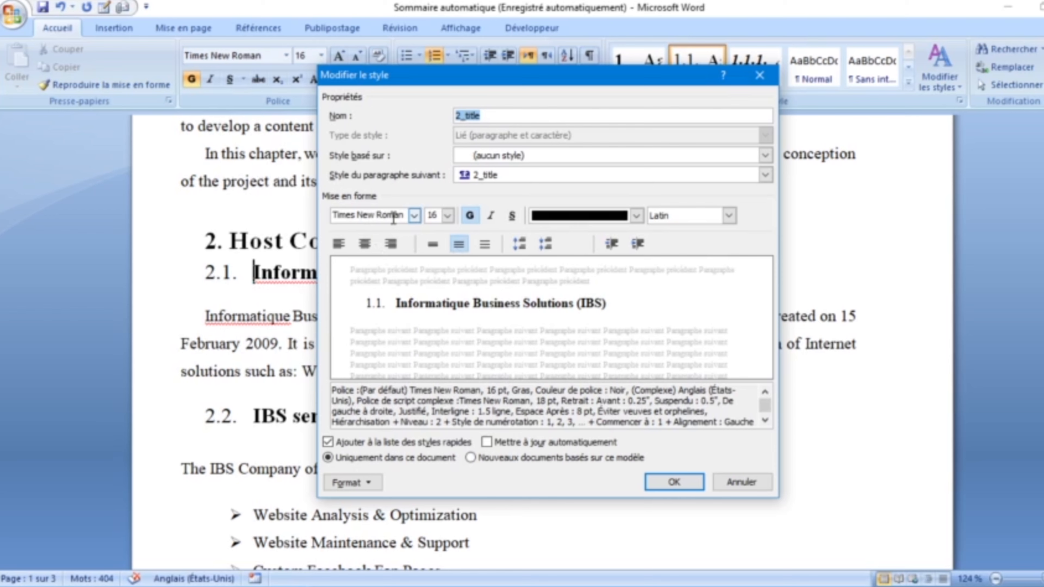
click(414, 216)
click(415, 218)
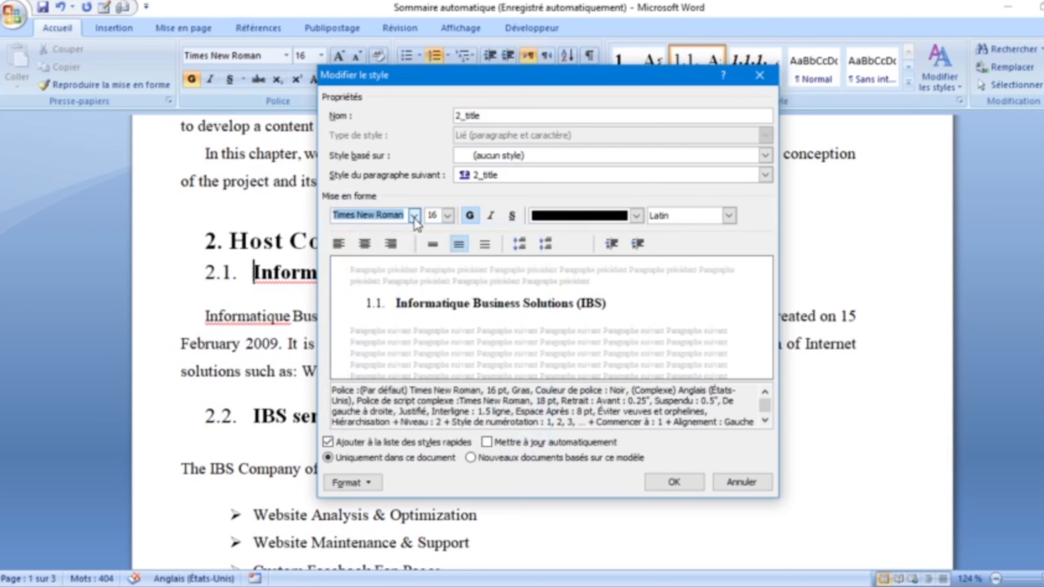
click(447, 216)
click(433, 284)
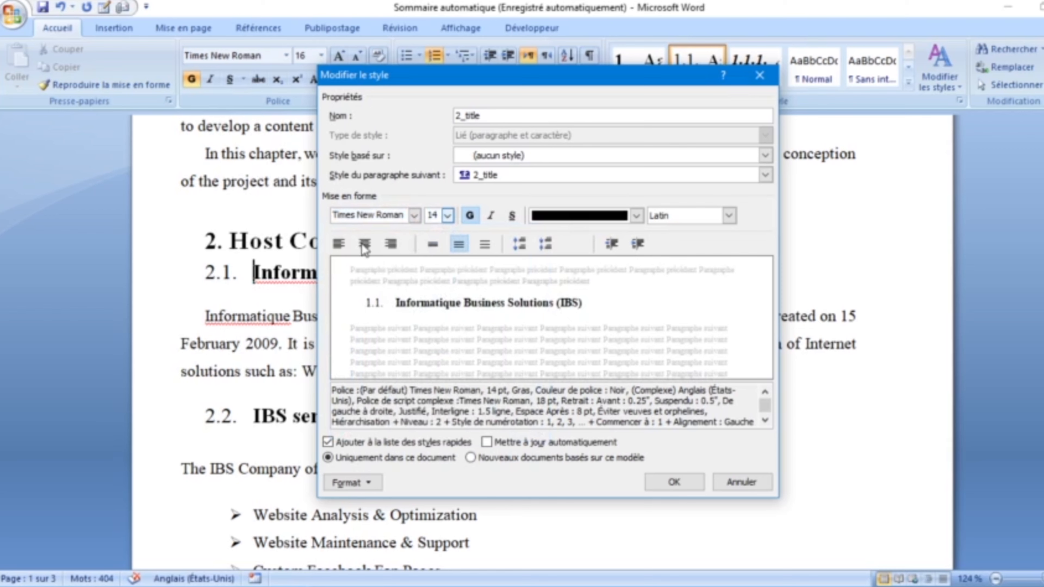
Increase the left indent of the 2_title style to 1 inch.
click(637, 246)
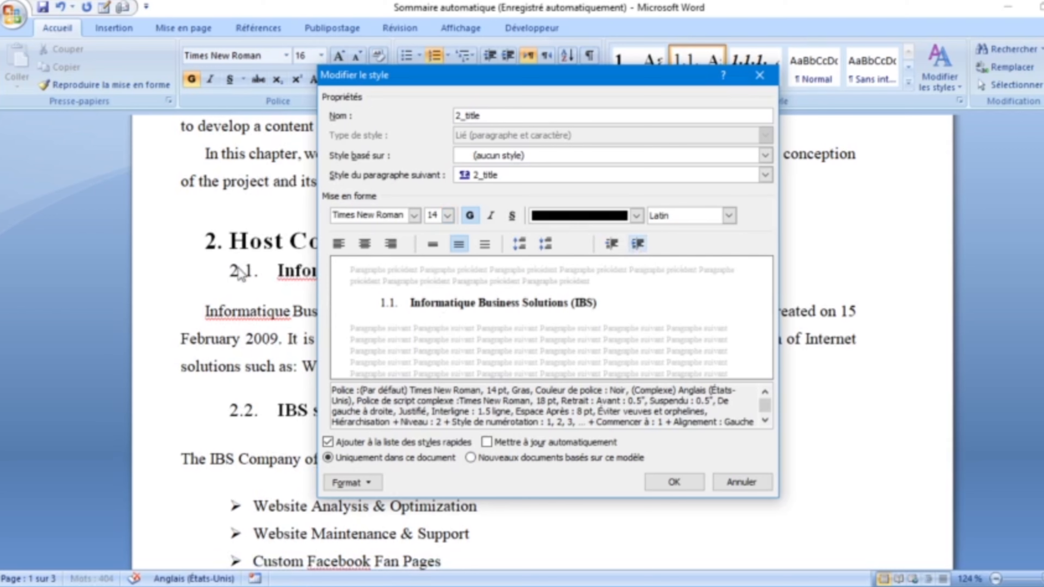
click(637, 245)
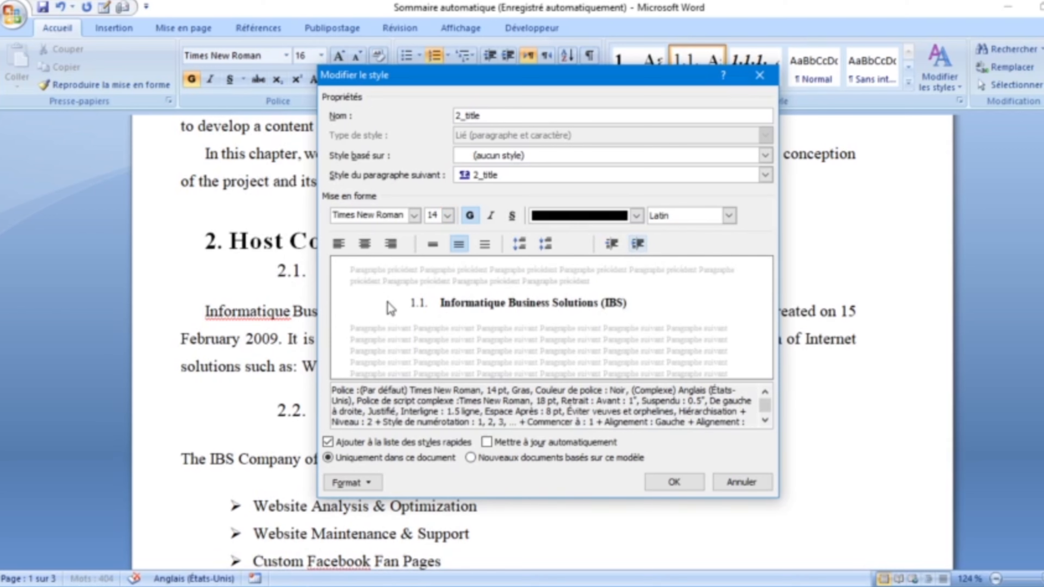
click(611, 244)
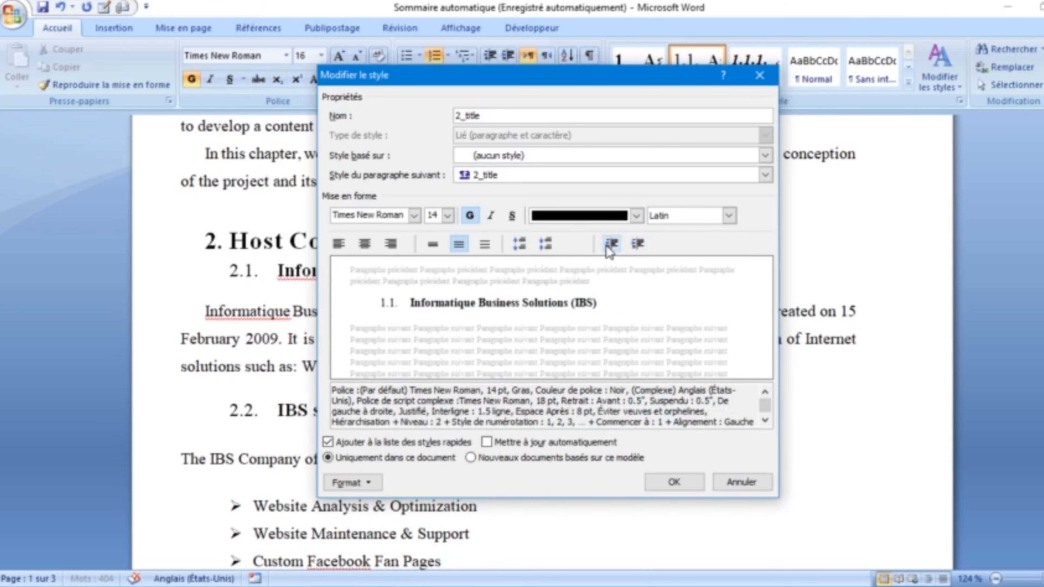
click(637, 244)
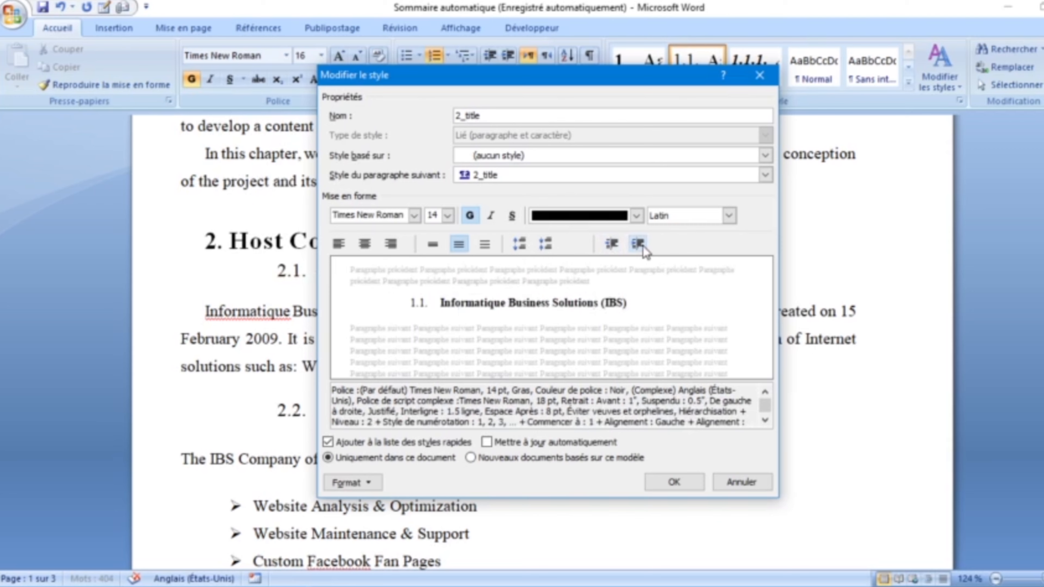
click(636, 216)
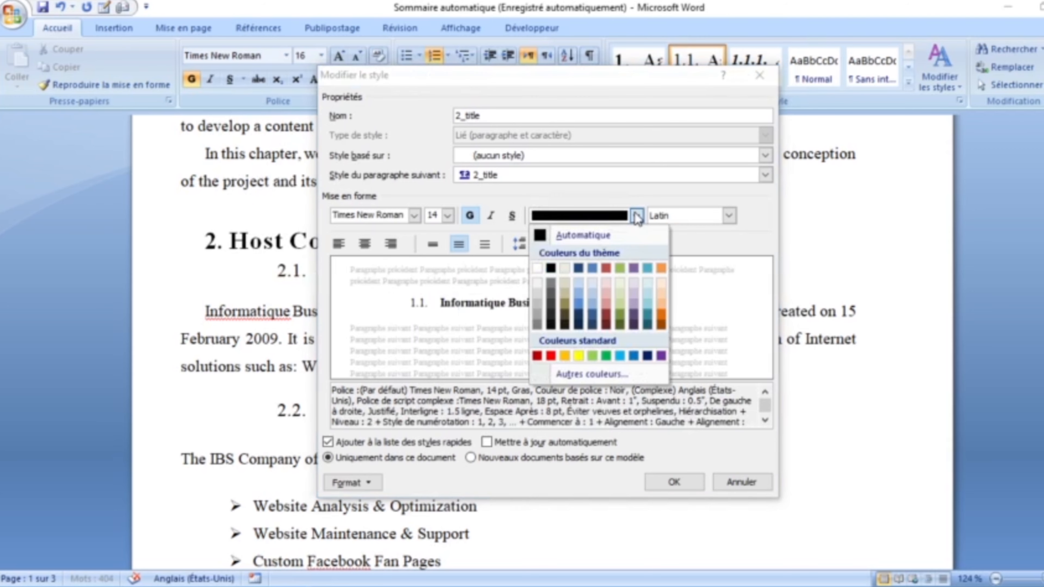
click(636, 215)
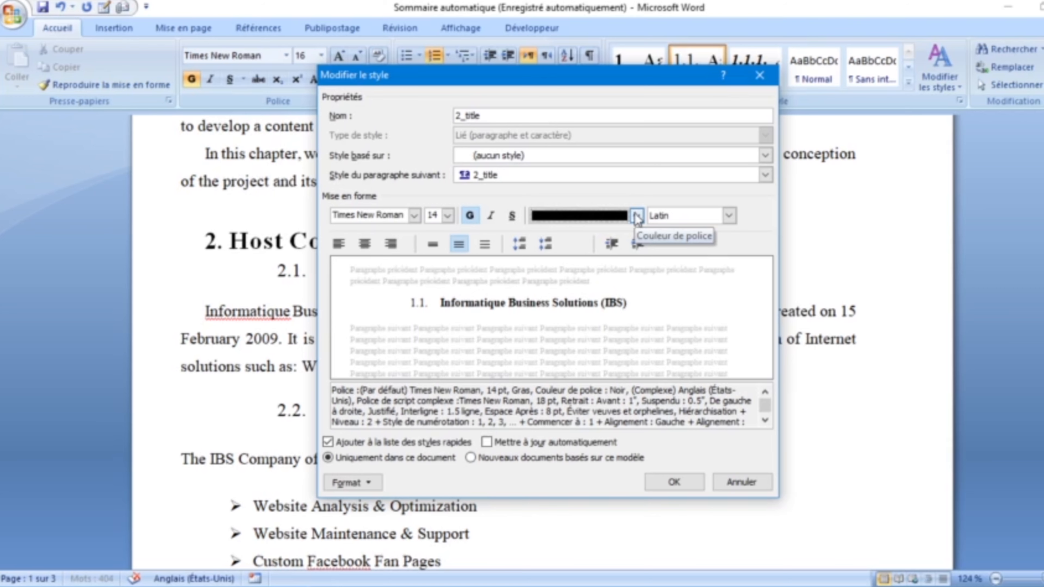
Save the 2_title style changes and apply that style to the headings "First objective" and "Second goal".
click(674, 483)
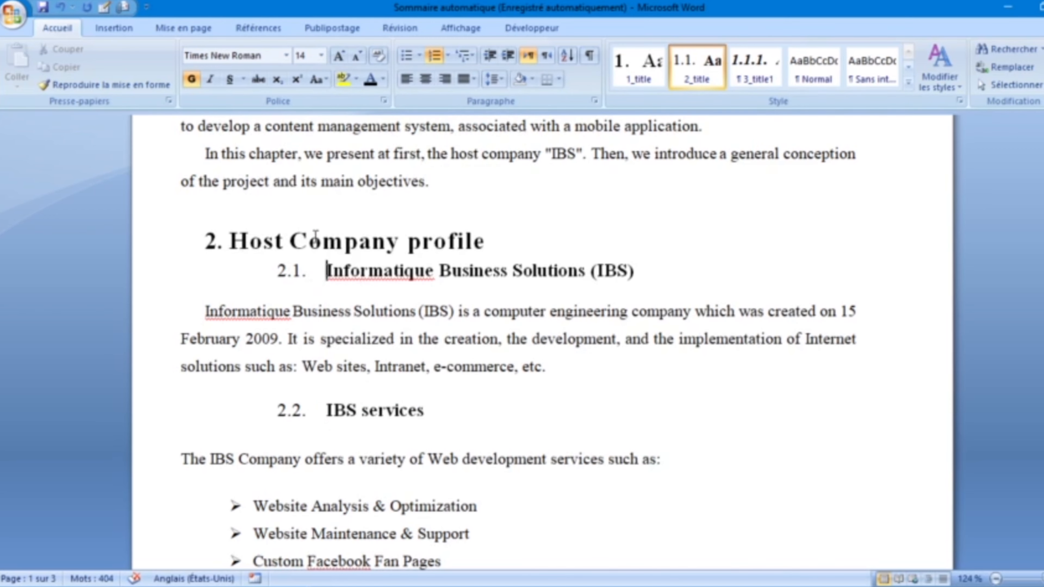
click(1026, 579)
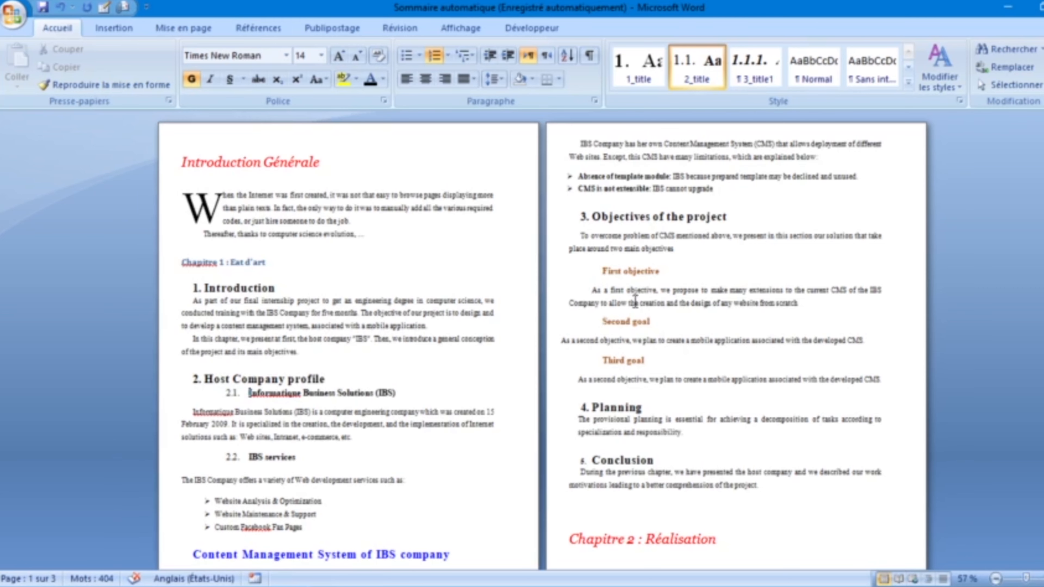
click(629, 273)
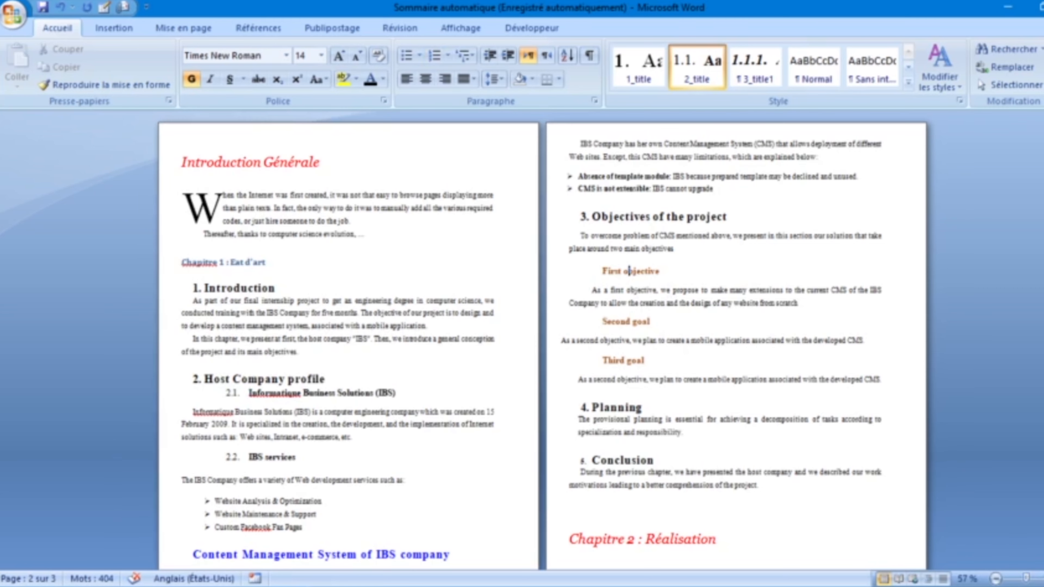
scroll(784, 434, up, 2)
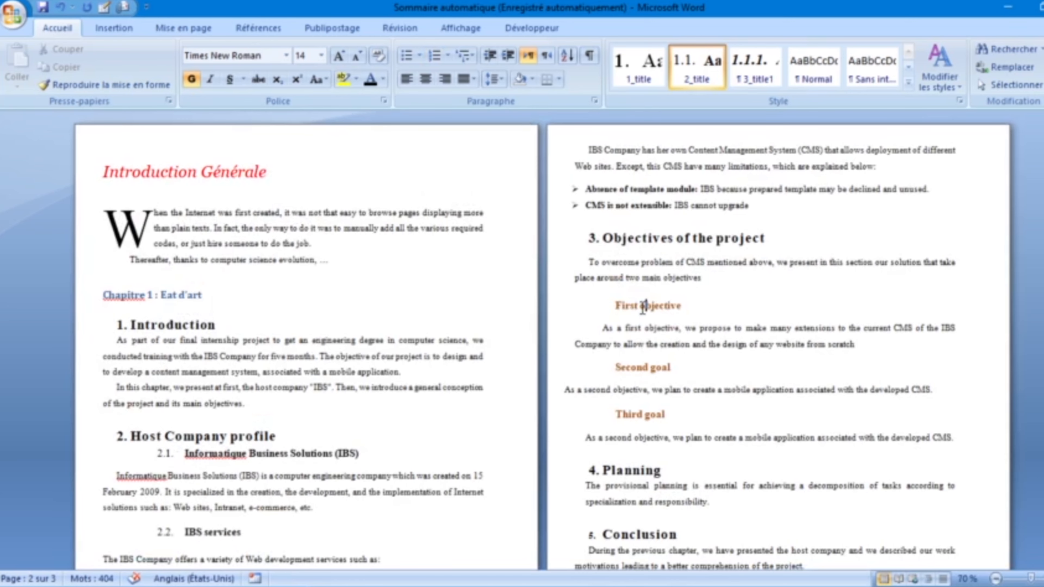
click(692, 67)
click(643, 368)
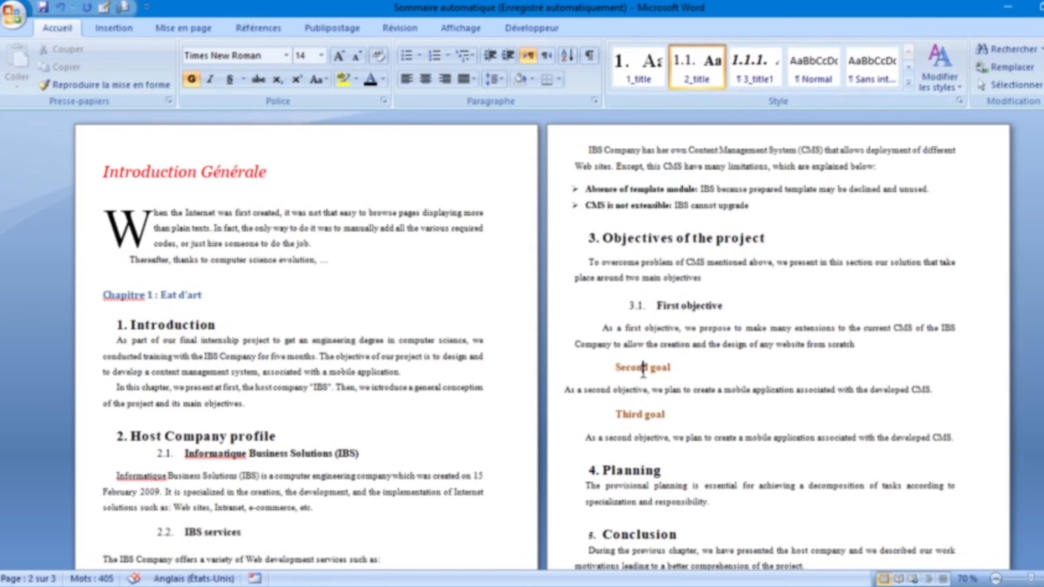
click(693, 66)
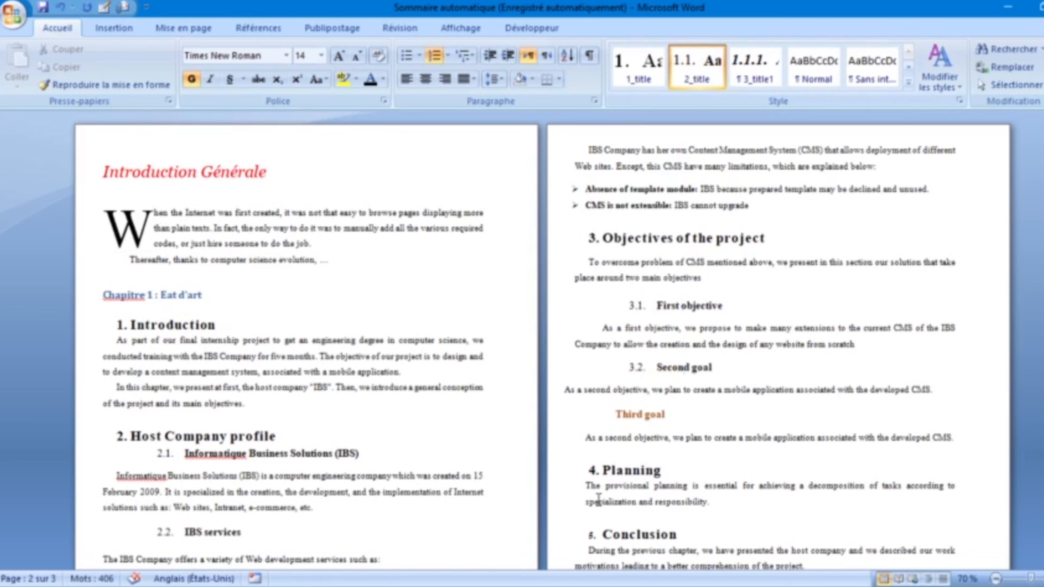
Delete the word "Third" from the "Third goal" heading and apply the 3_title1 style to it.
double_click(622, 413)
key(Delete)
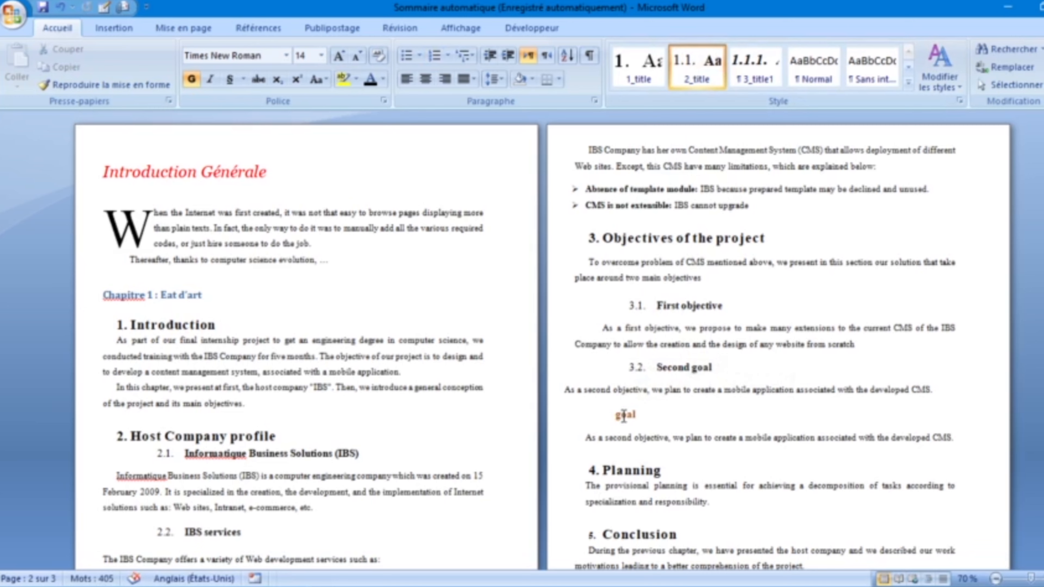
click(761, 77)
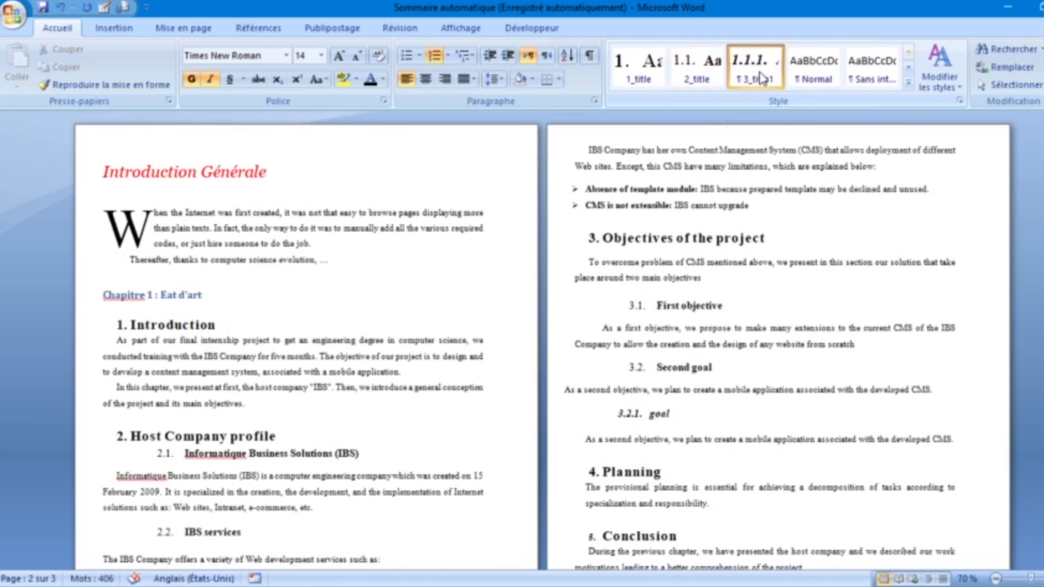
Start modifying the 3_title1 style and increase its left indent to 1.5 inches.
right_click(746, 84)
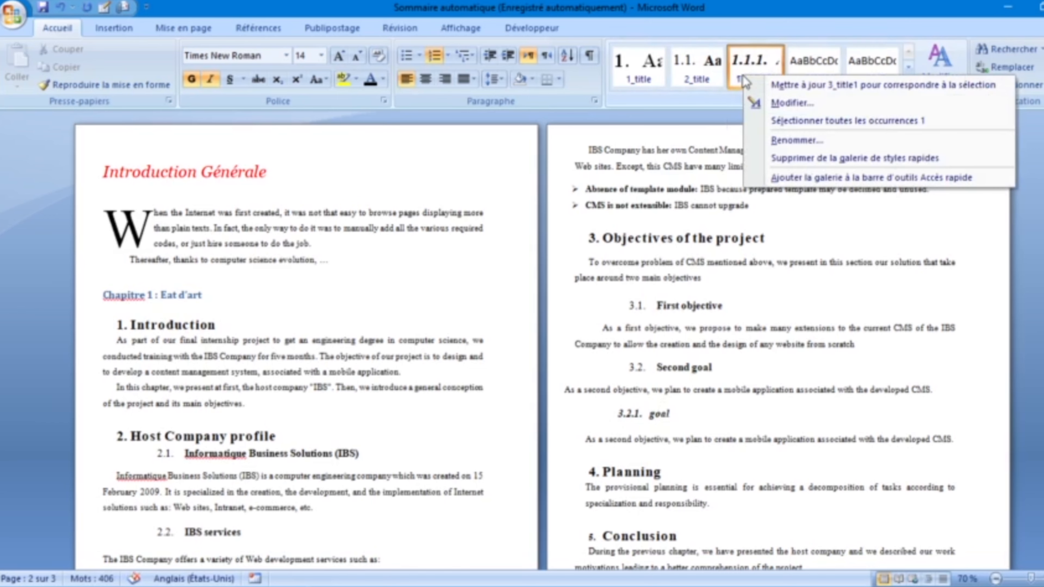
click(764, 101)
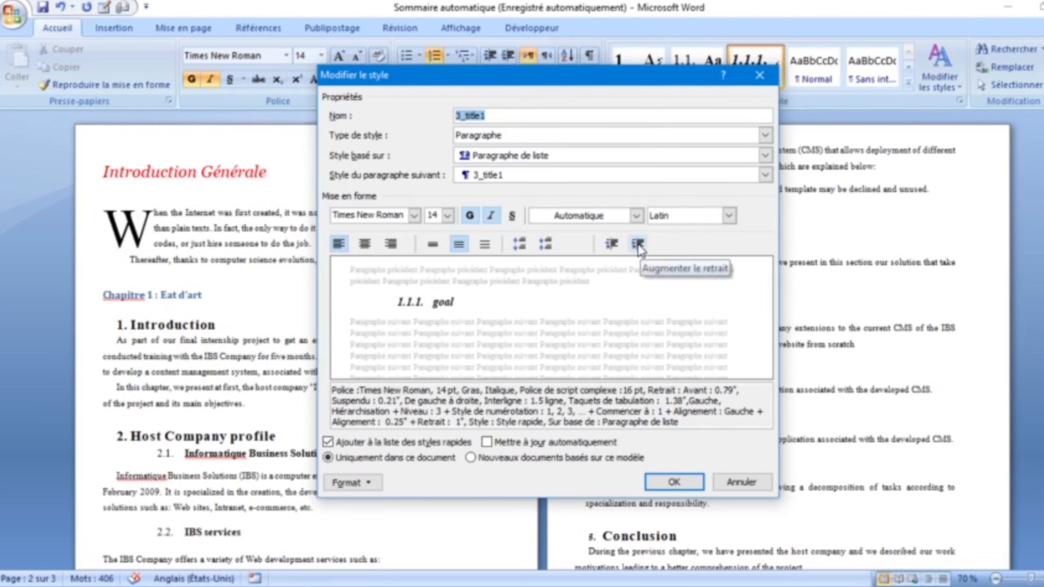
click(639, 244)
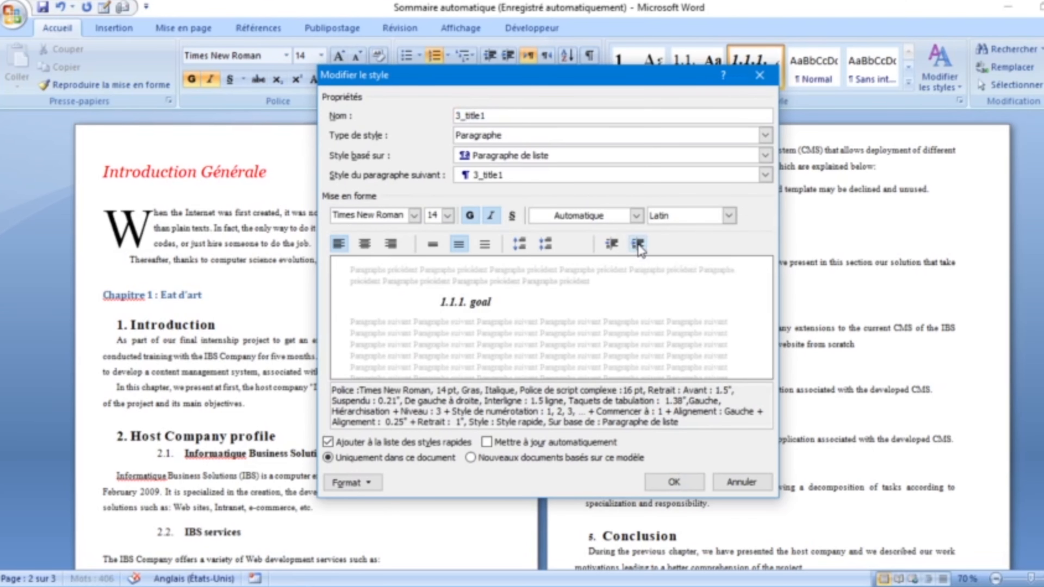
Set the 3_title1 style's font size to 11 pt, remove bold, add underlining and save the style changes.
click(448, 215)
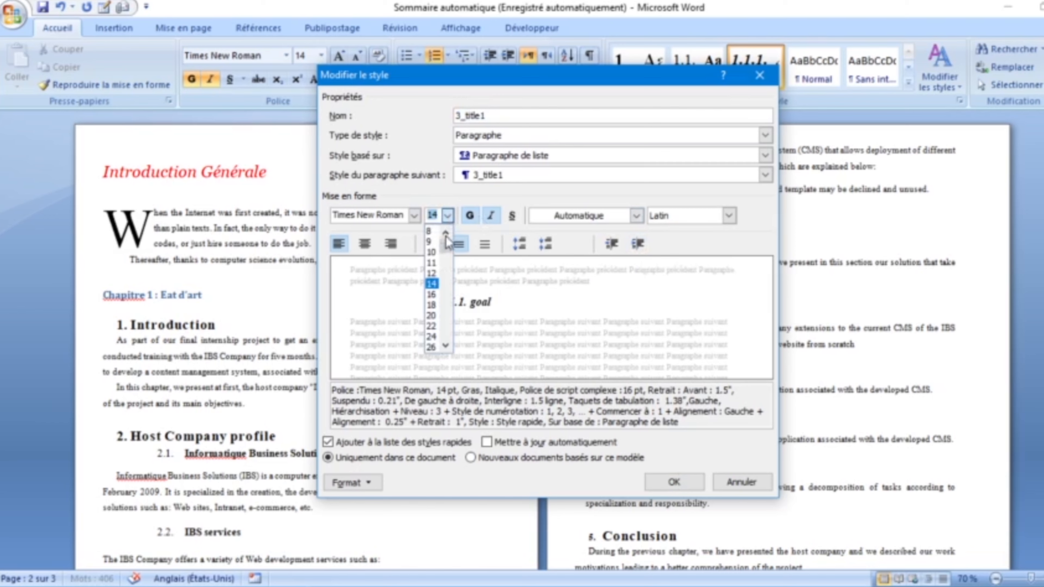
click(431, 263)
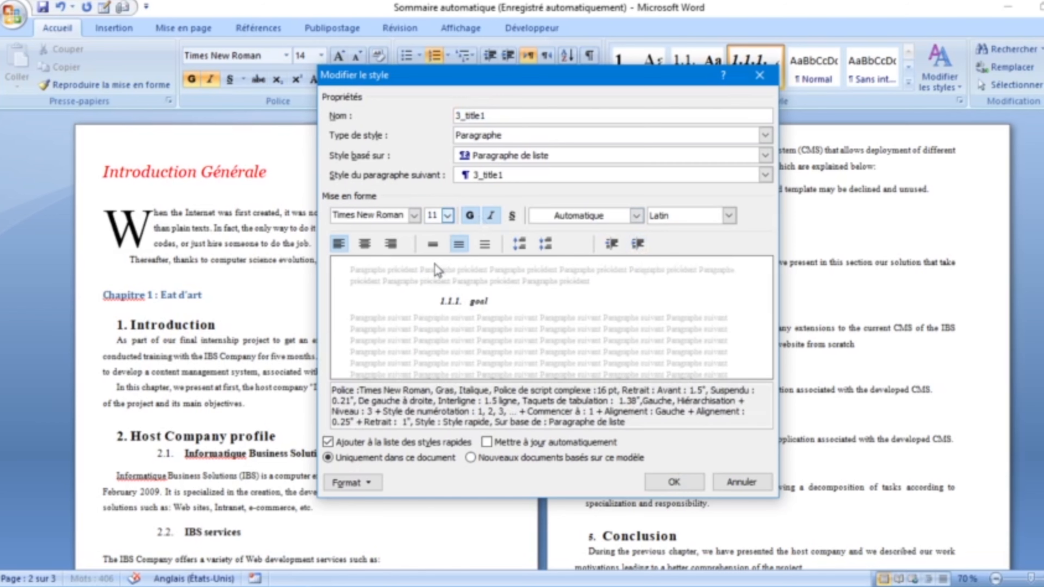
click(473, 217)
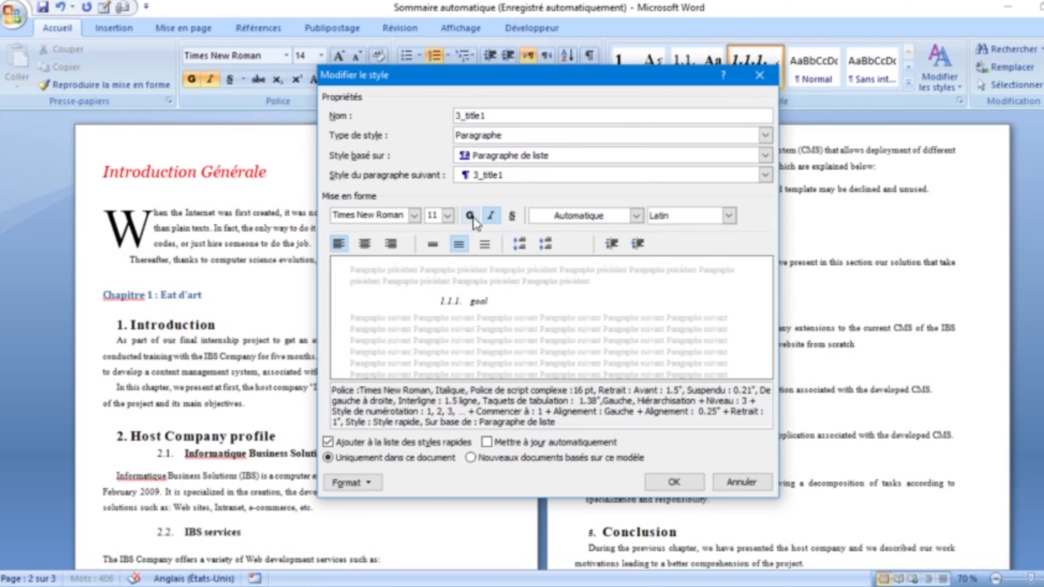
click(512, 217)
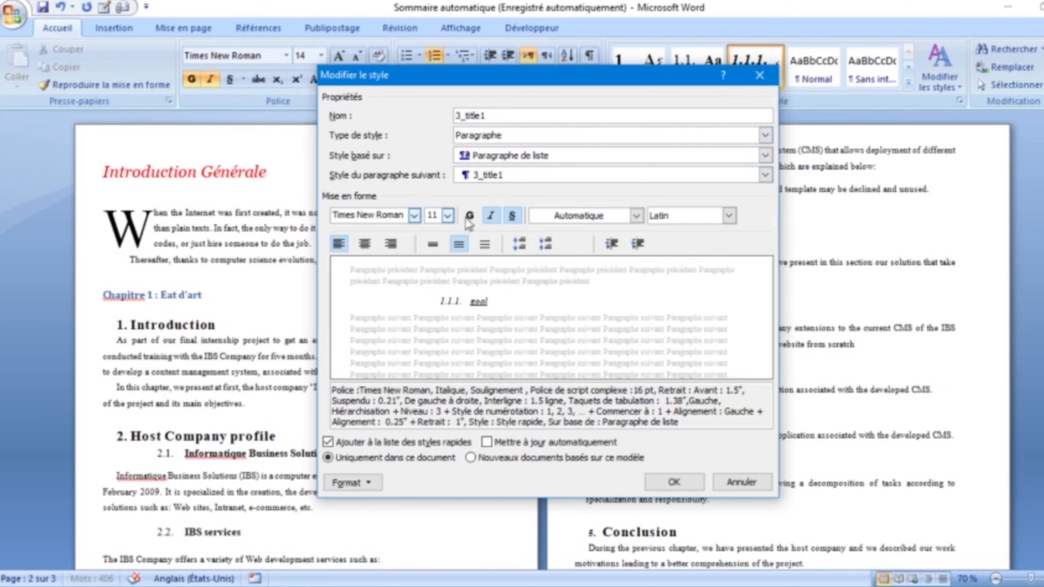
click(674, 482)
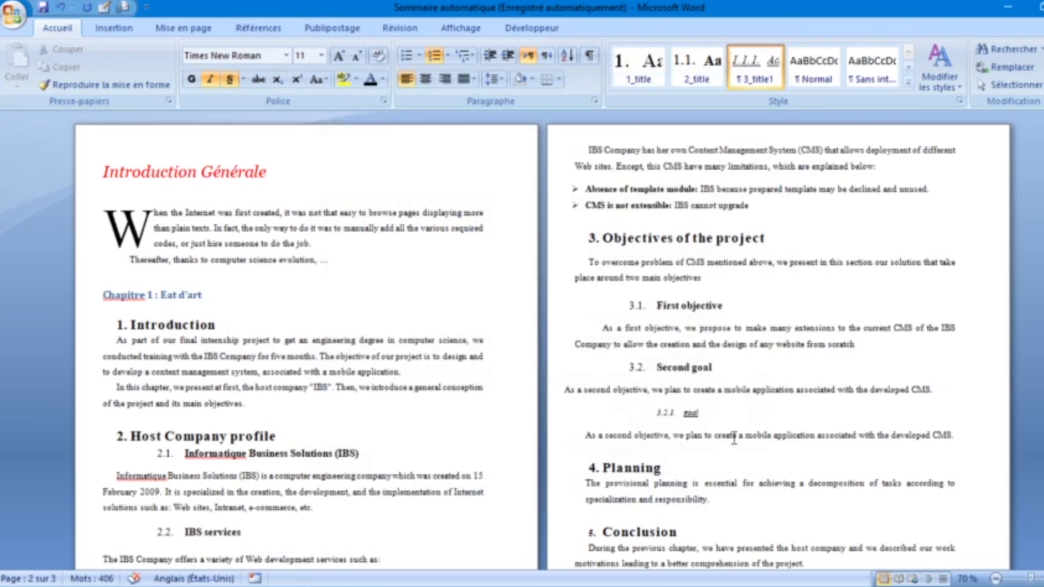
Review the numbered headings back to the "Introduction Générale" title and look through the available quick styles.
click(1041, 578)
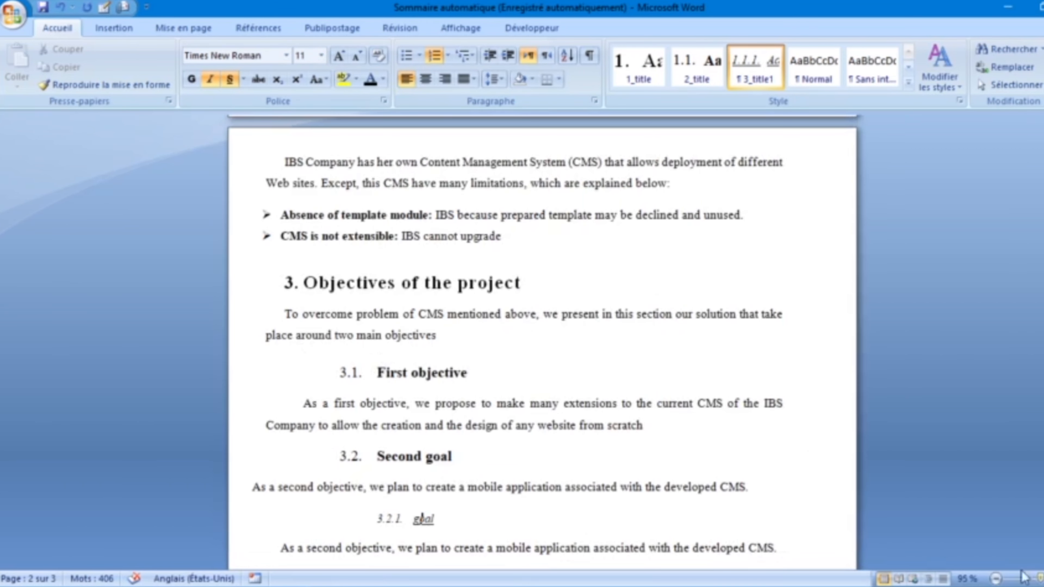
scroll(422, 518, down, 2)
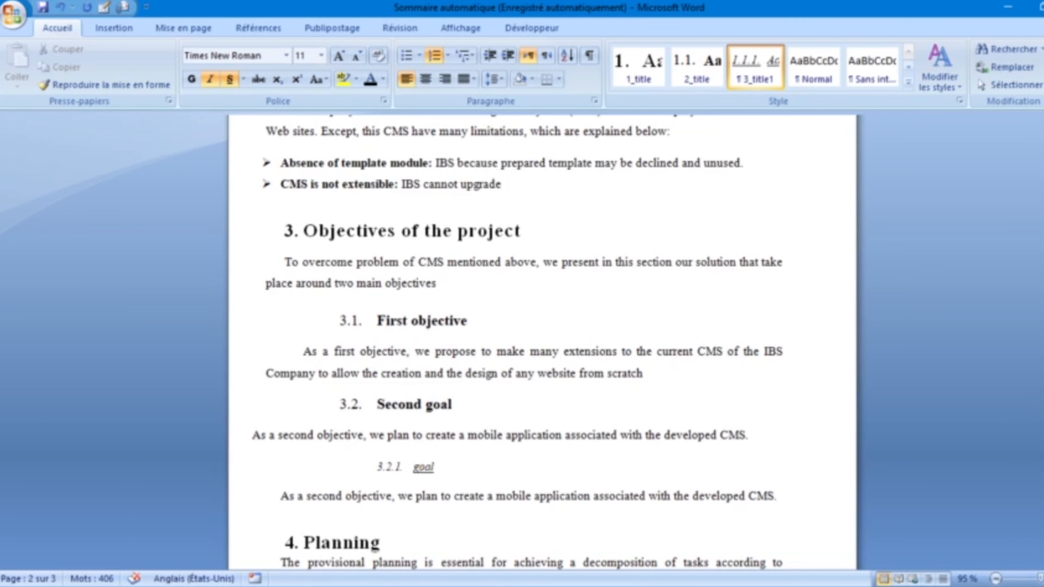
scroll(542, 342, up, 20)
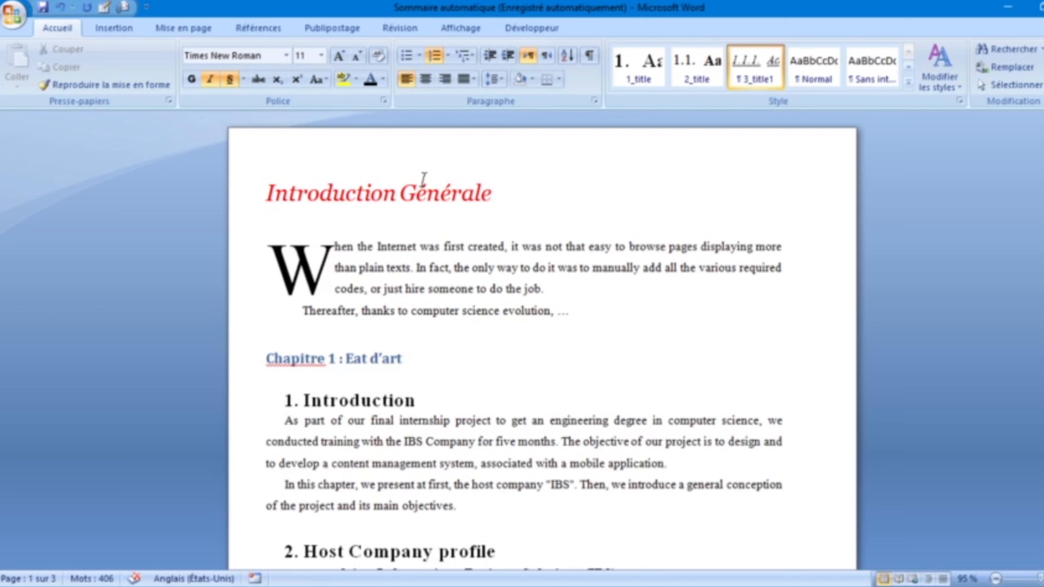
click(374, 193)
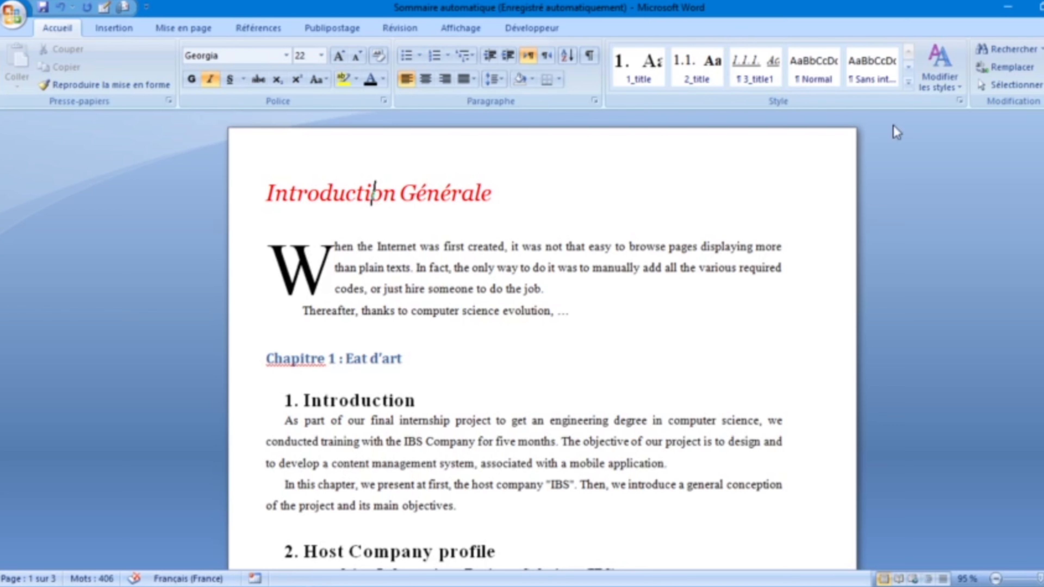
click(909, 83)
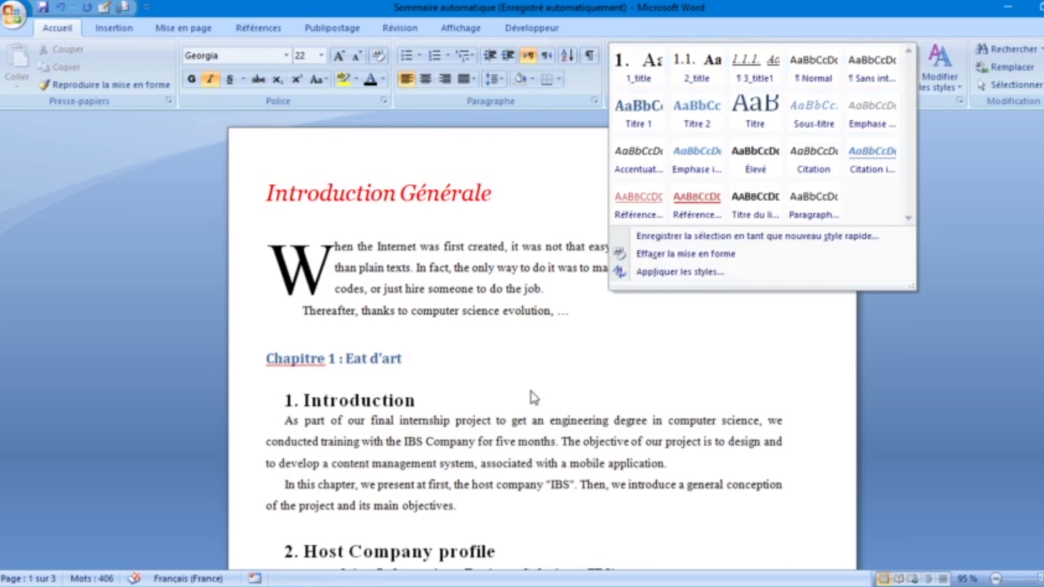
click(508, 350)
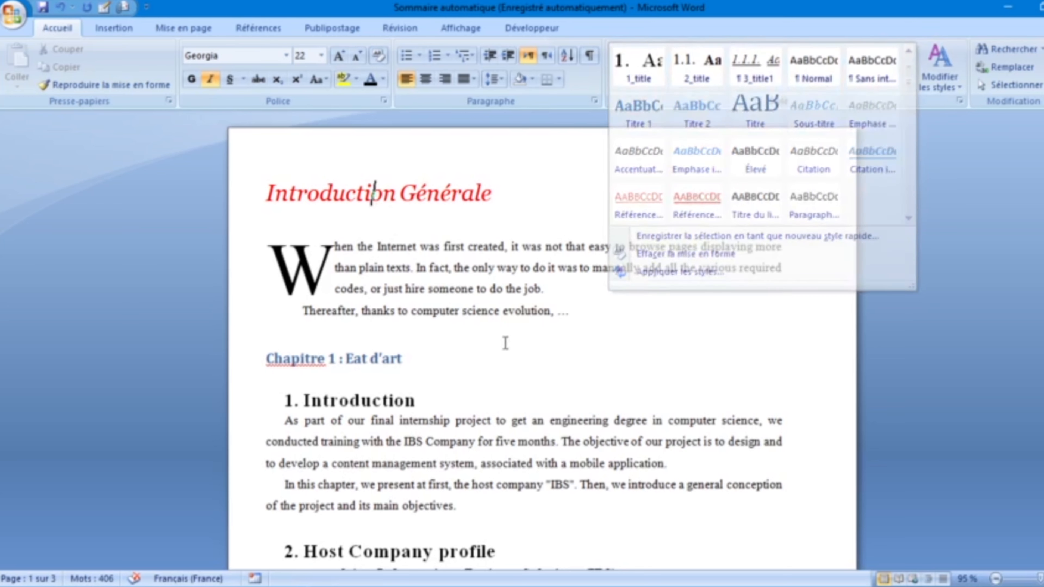
Format the "Introduction Générale" title in the Algerian font and make it bold.
triple_click(412, 192)
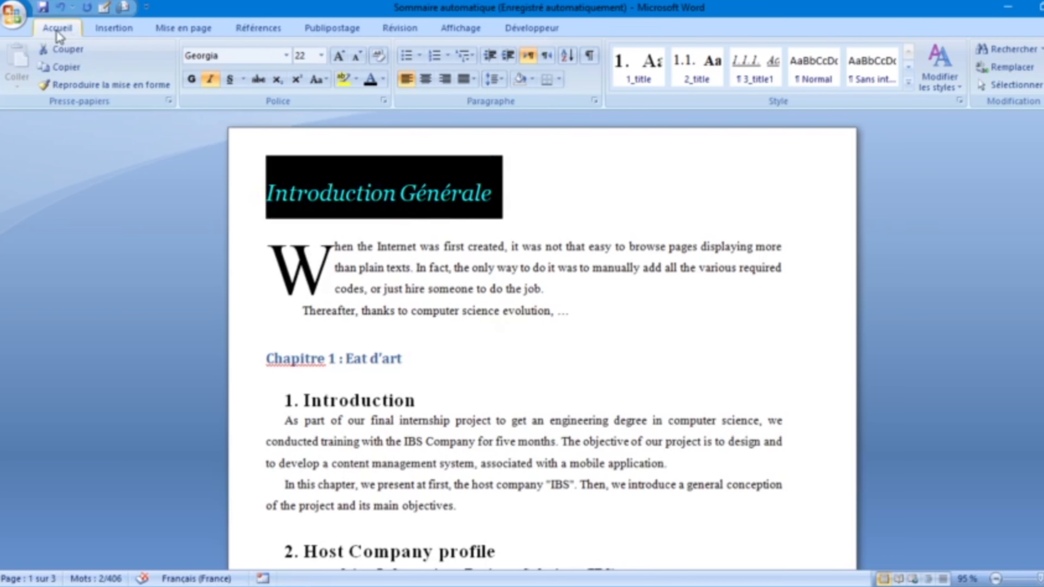
click(286, 60)
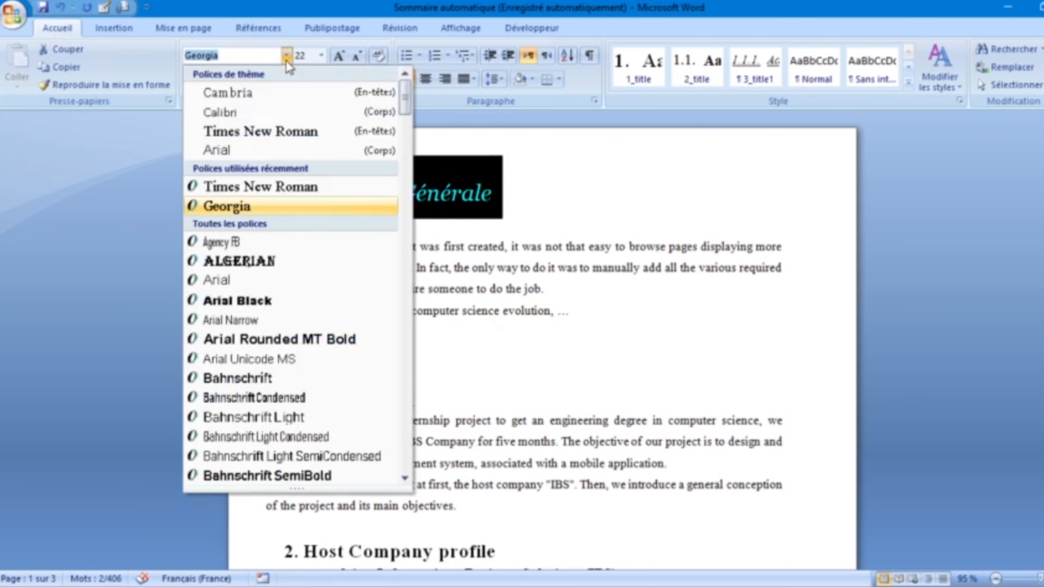
click(269, 262)
click(191, 80)
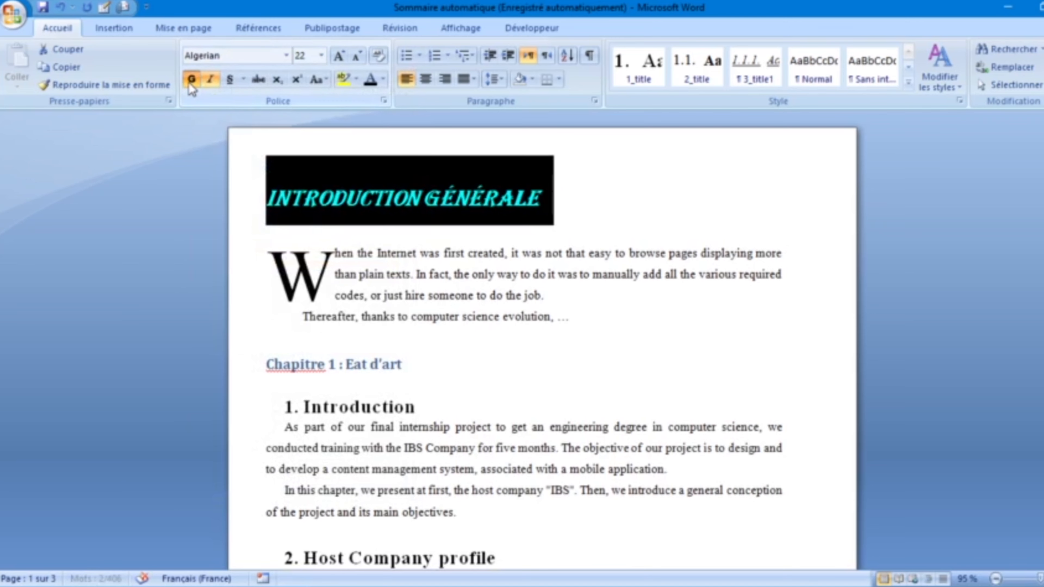
Set the "Introduction Générale" title to 24 pt, align it to the right and change its font colour to automatic black.
click(321, 55)
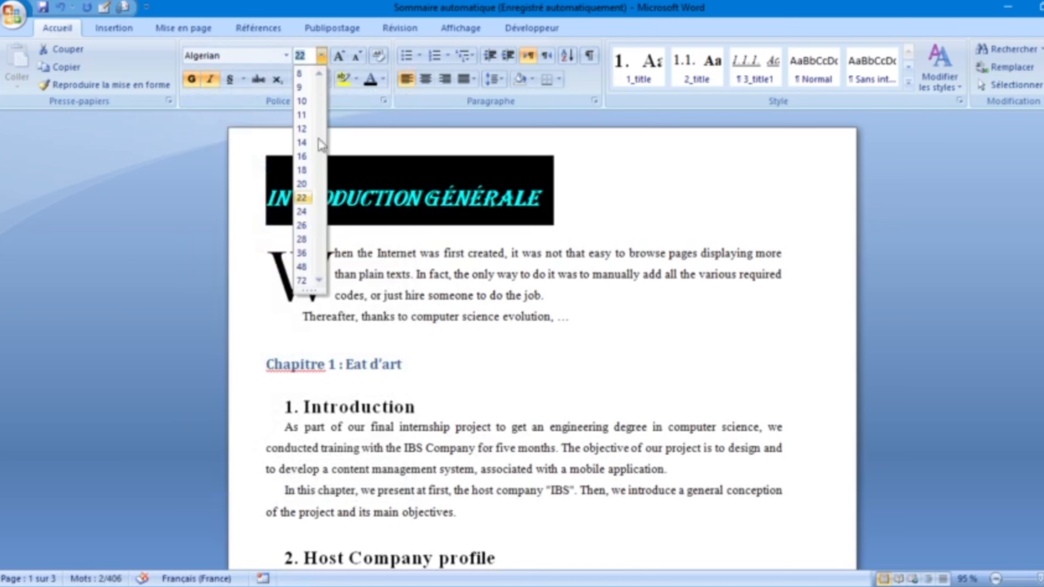
click(304, 211)
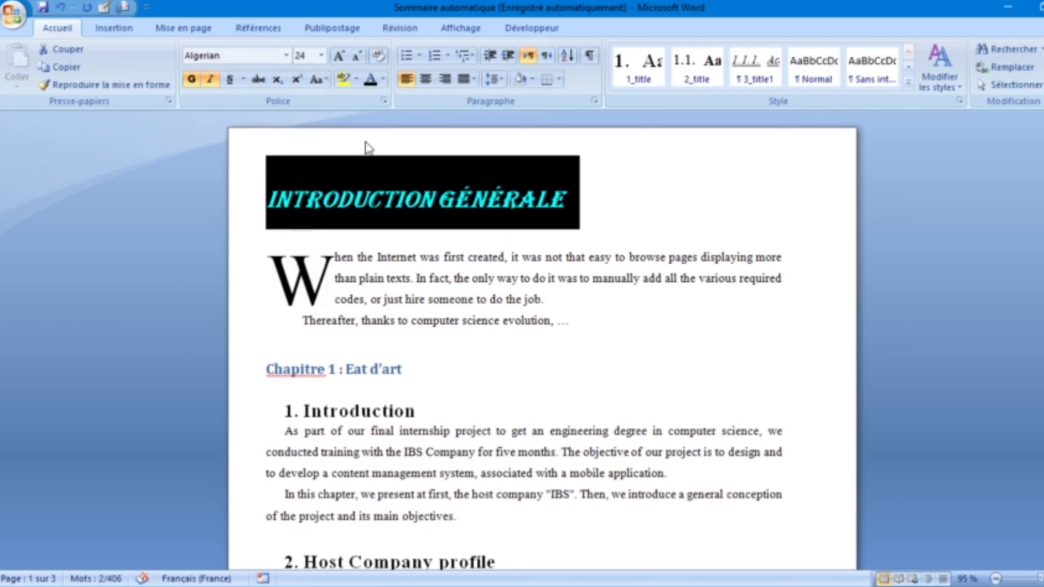
click(451, 86)
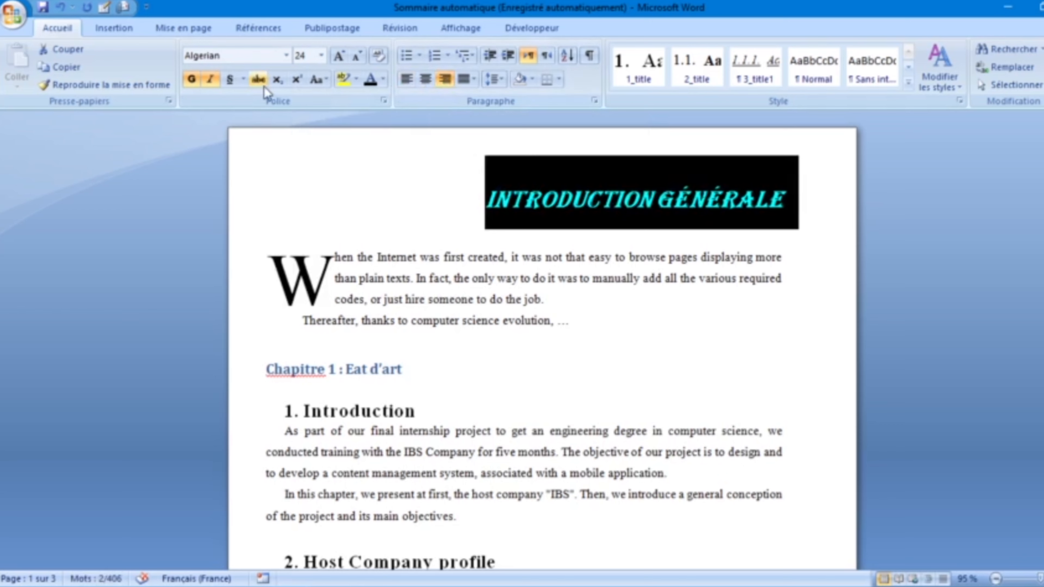
click(646, 300)
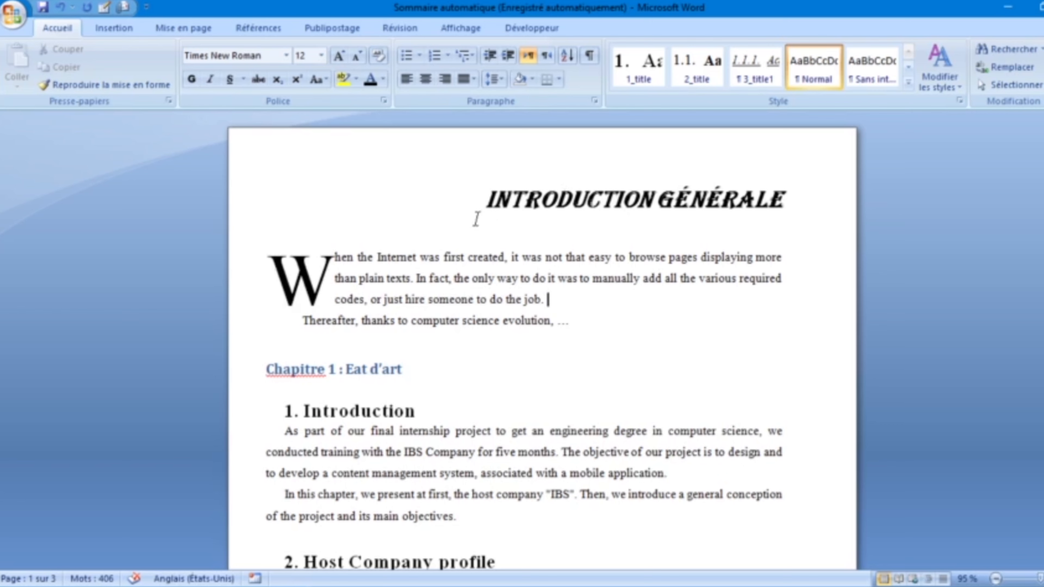
click(477, 208)
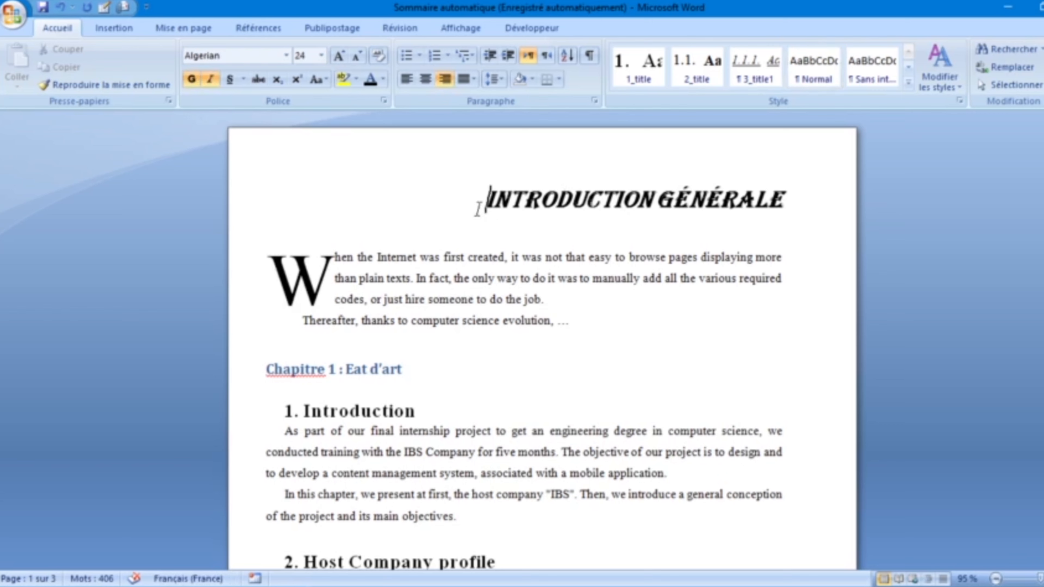
Save the formatting of the "Introduction Générale" title as a new quick style named Intro.
triple_click(606, 210)
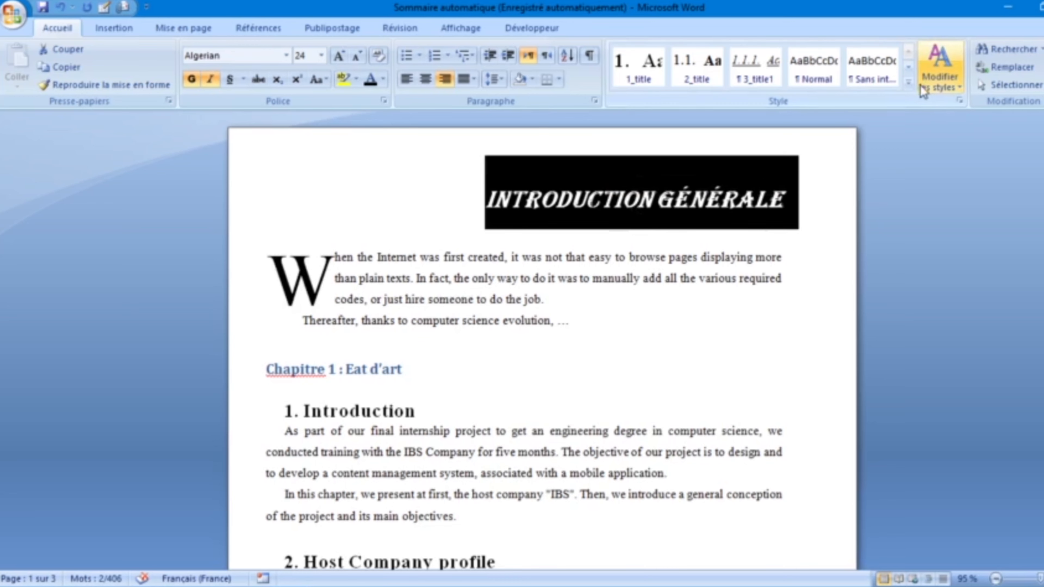
click(909, 84)
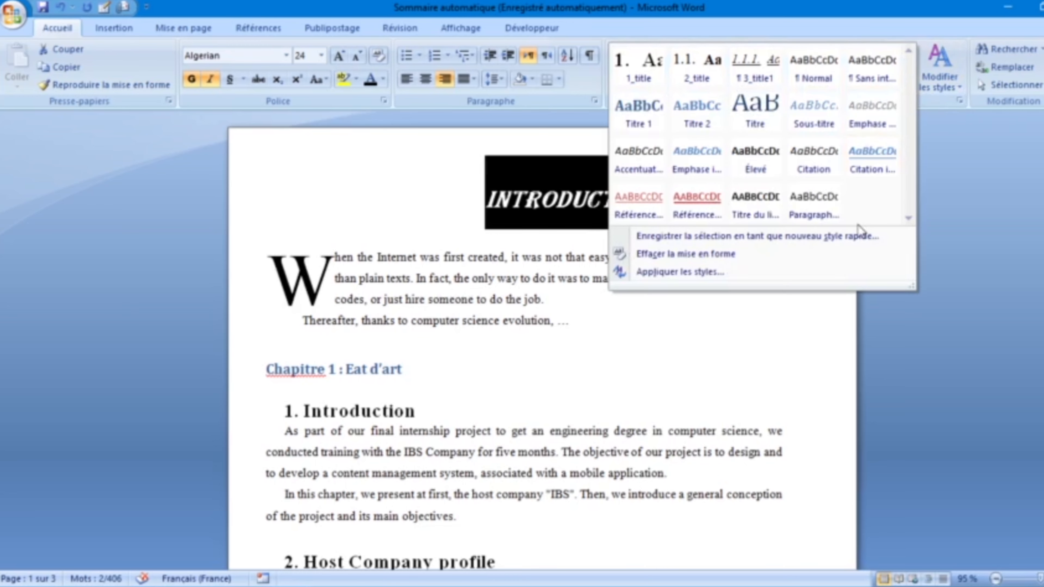
click(817, 236)
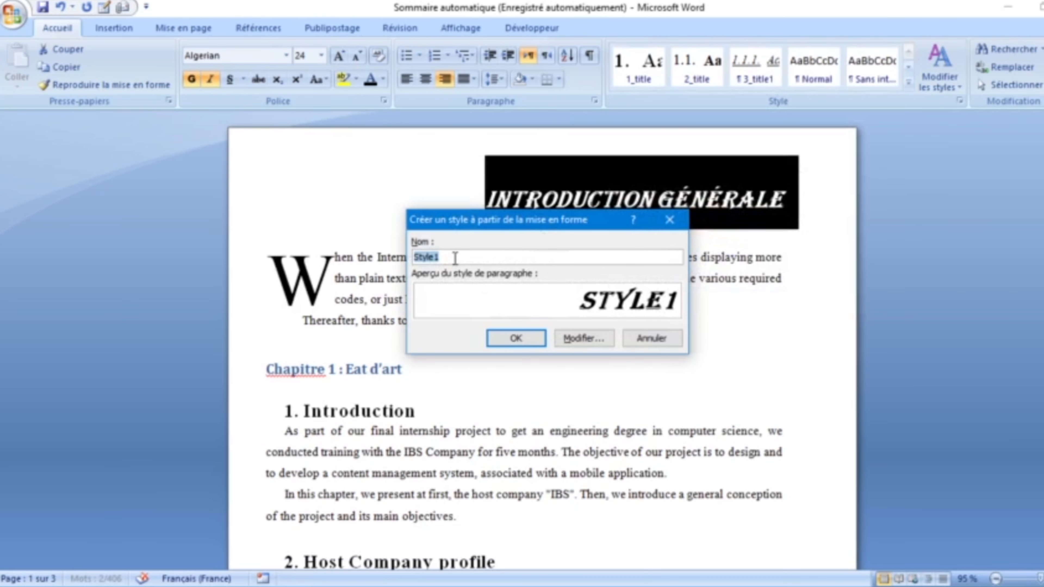
text(Intro)
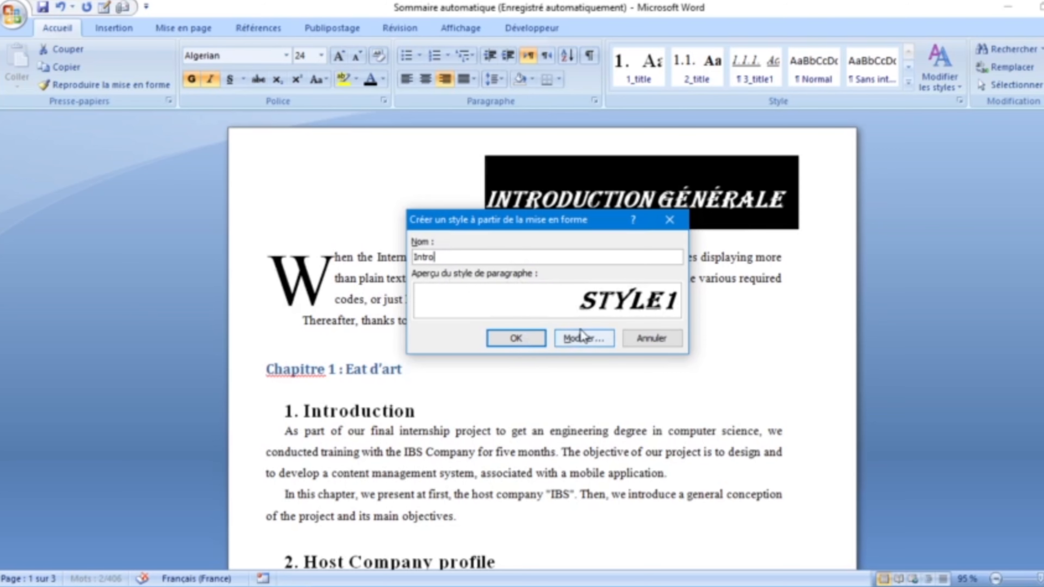
click(580, 338)
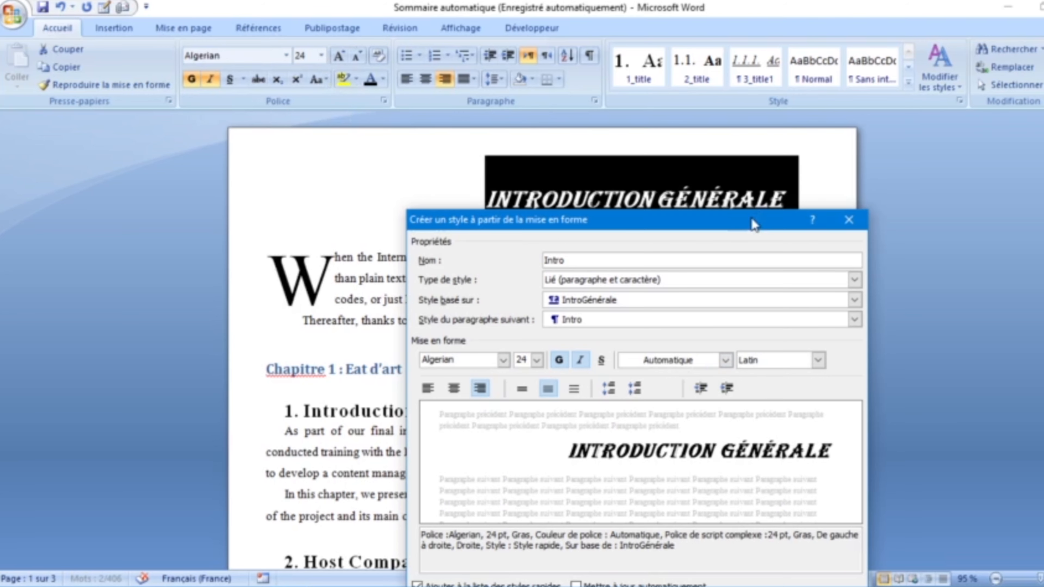
drag(753, 224, 712, 103)
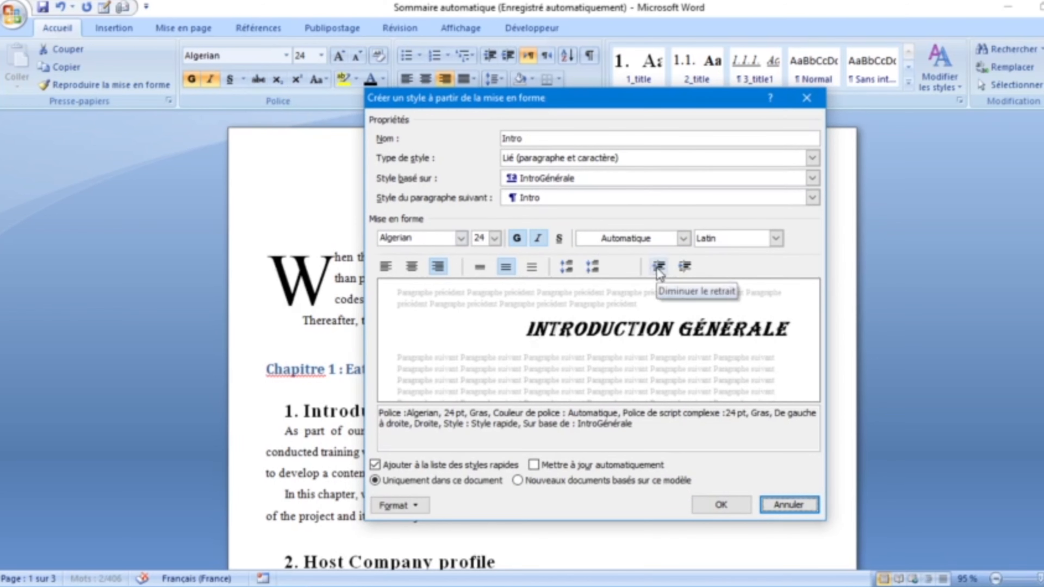
click(721, 505)
click(722, 244)
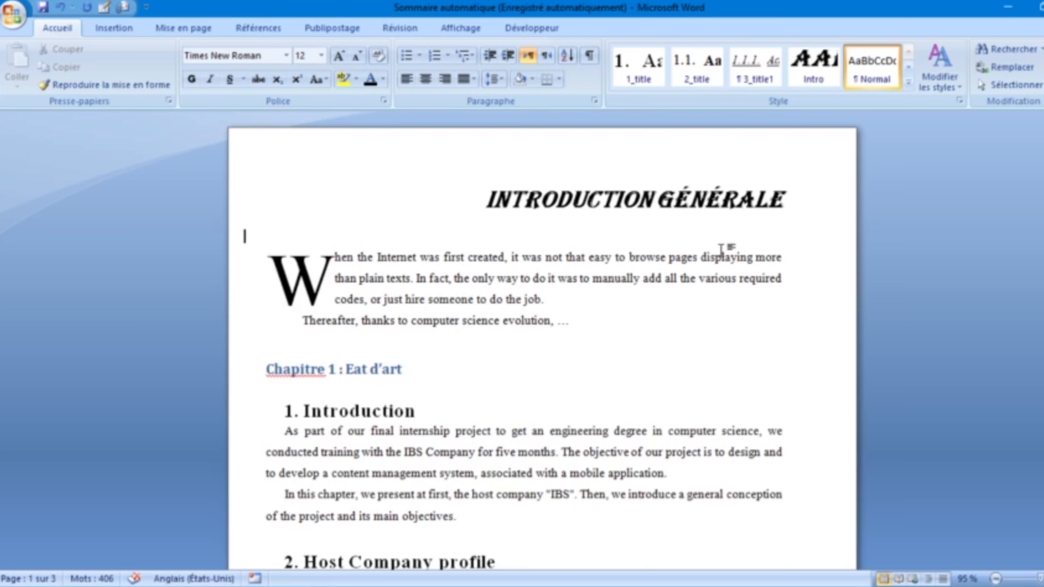
Apply the Intro style to the "Conclusion Générale" title on the last page.
drag(1043, 185, 1043, 451)
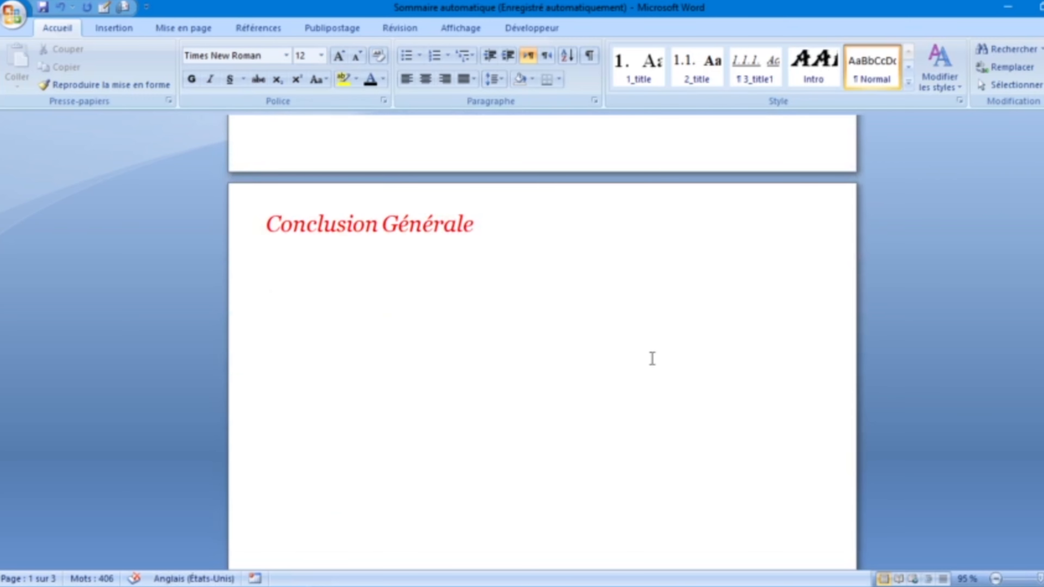
click(411, 224)
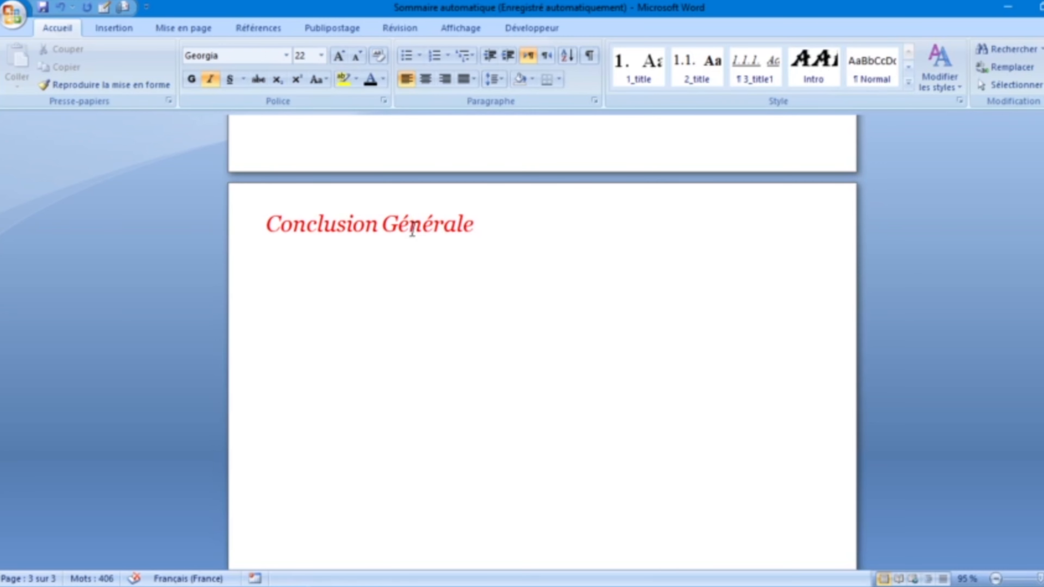
click(370, 224)
click(822, 85)
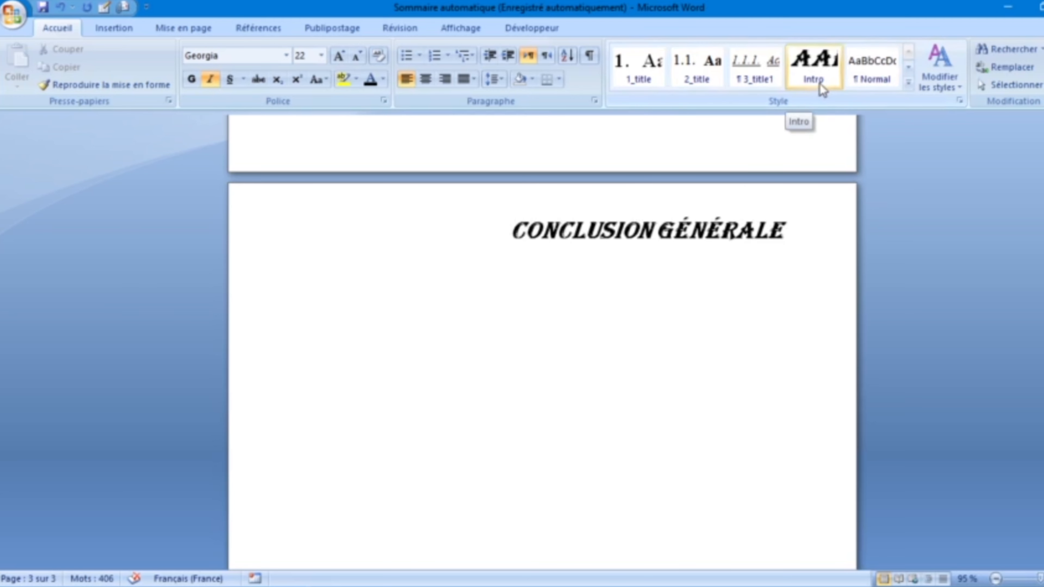
click(822, 87)
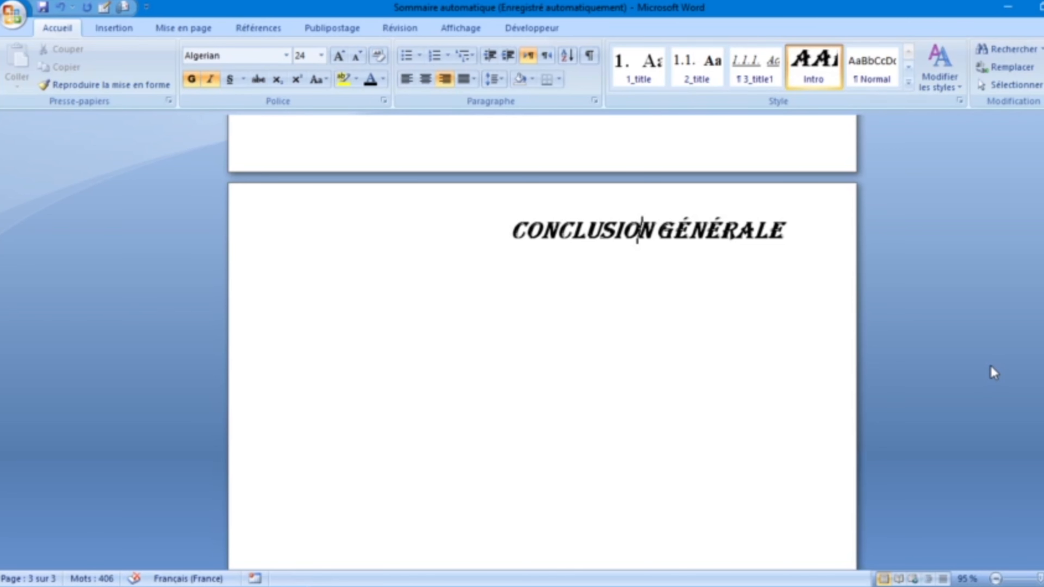
Change the numbering of the 1_title headings to Roman numerals (I., II., III.) and apply the change to the whole style.
drag(1043, 428, 1043, 208)
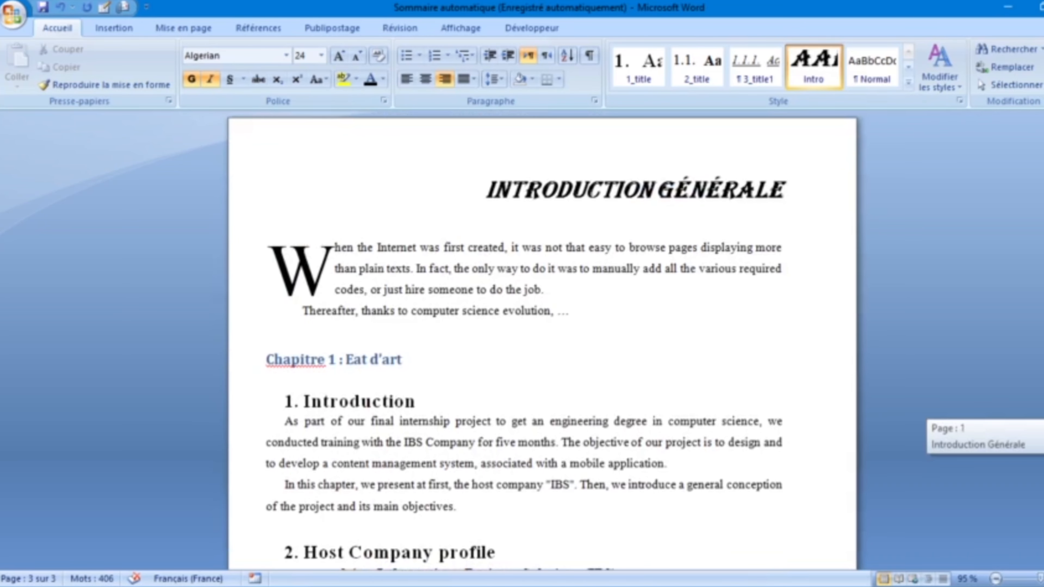
drag(1043, 207, 1043, 206)
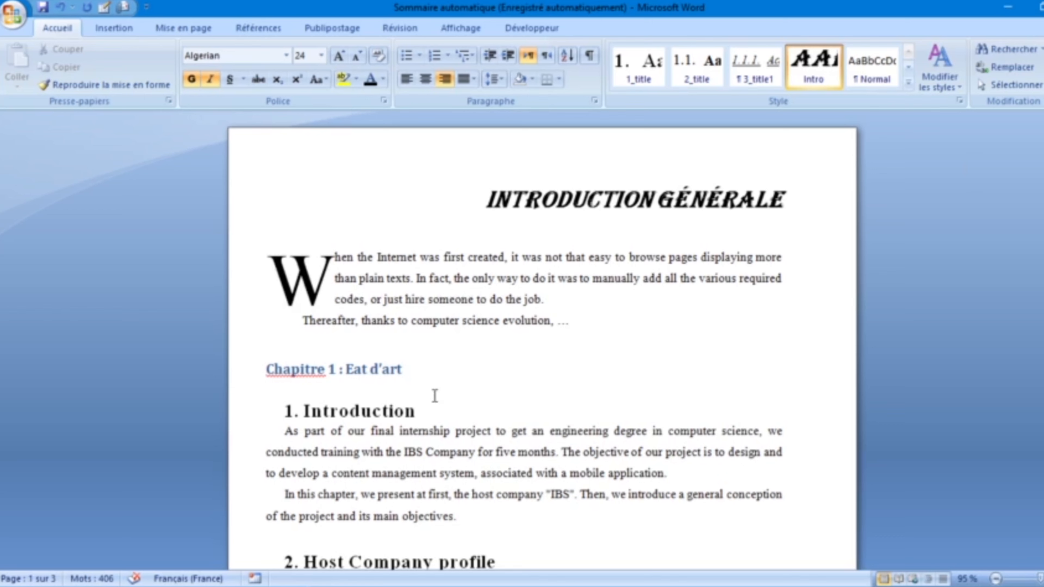
click(340, 369)
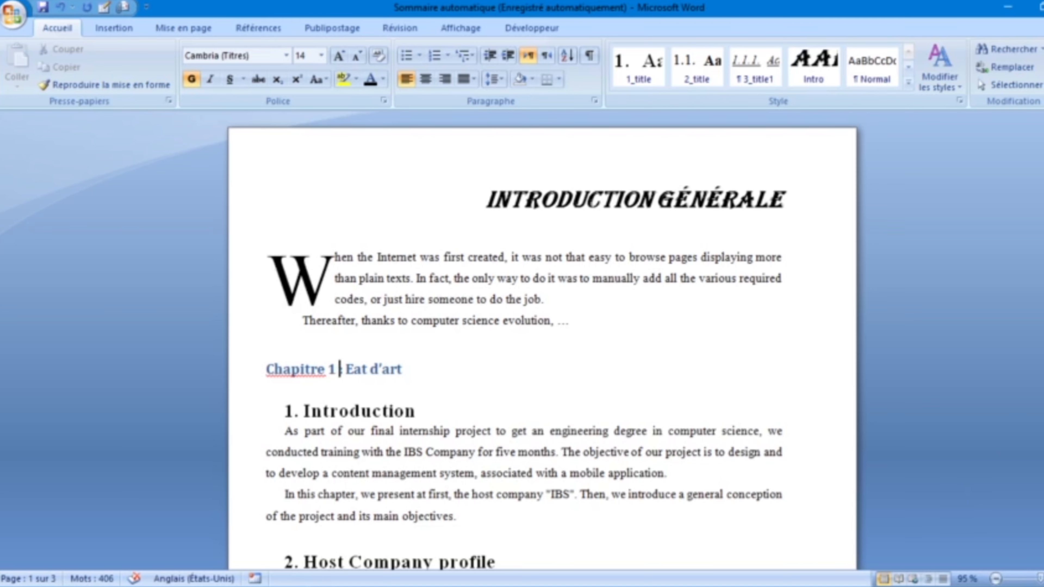
drag(1042, 143, 1043, 176)
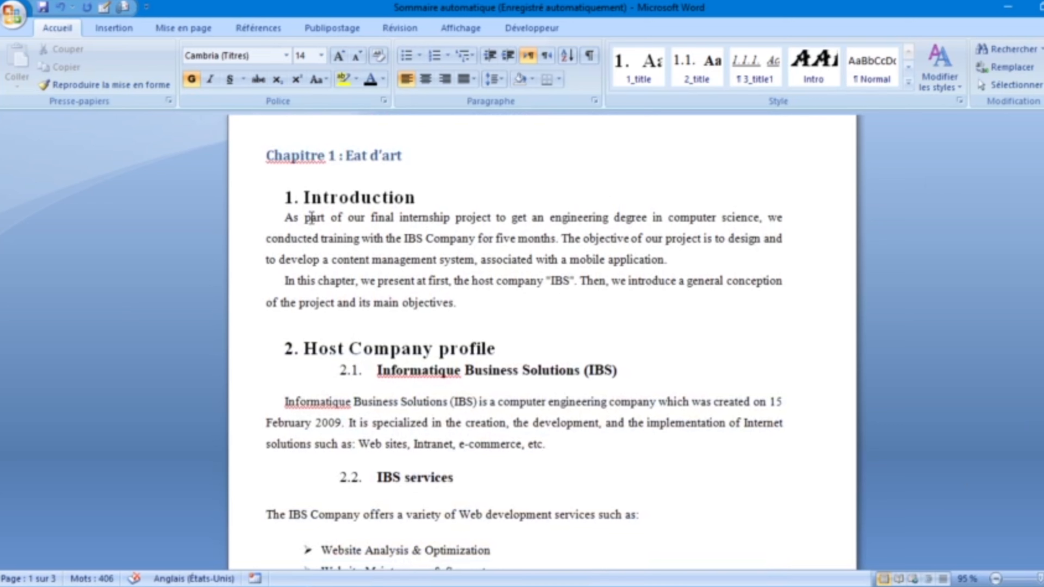
click(290, 198)
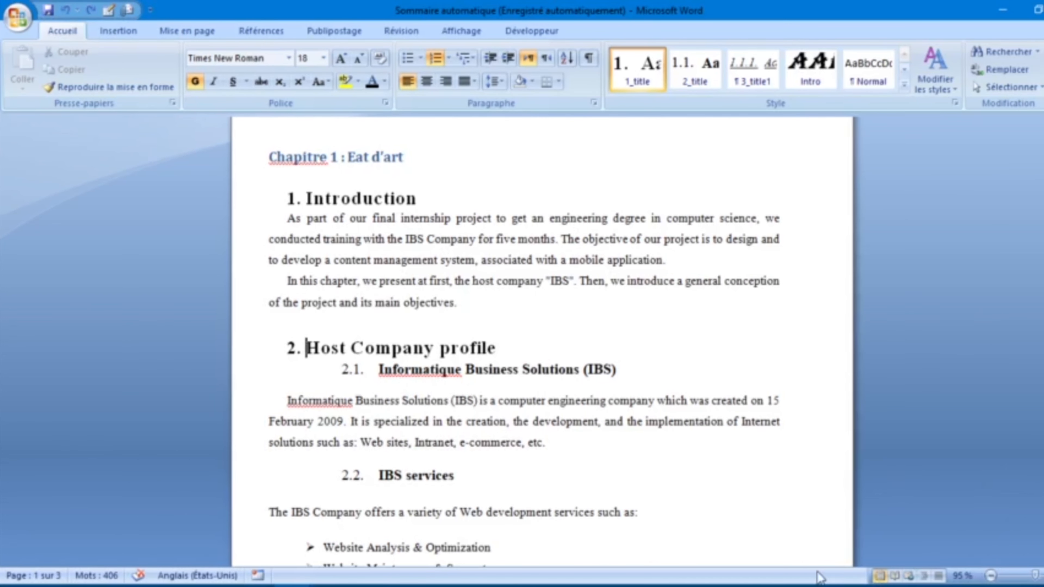
drag(1035, 575, 1037, 576)
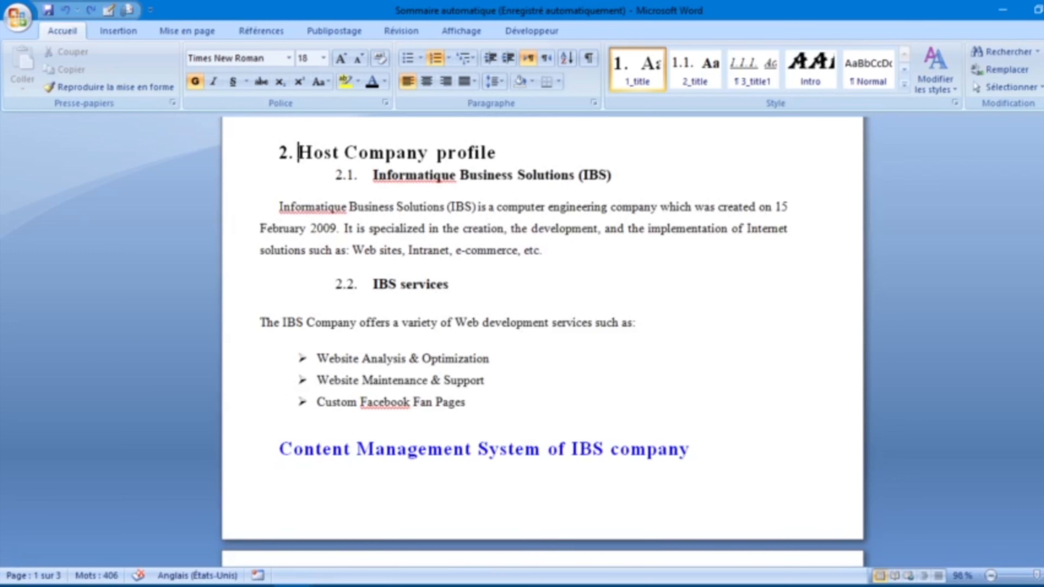
scroll(543, 329, up, 3)
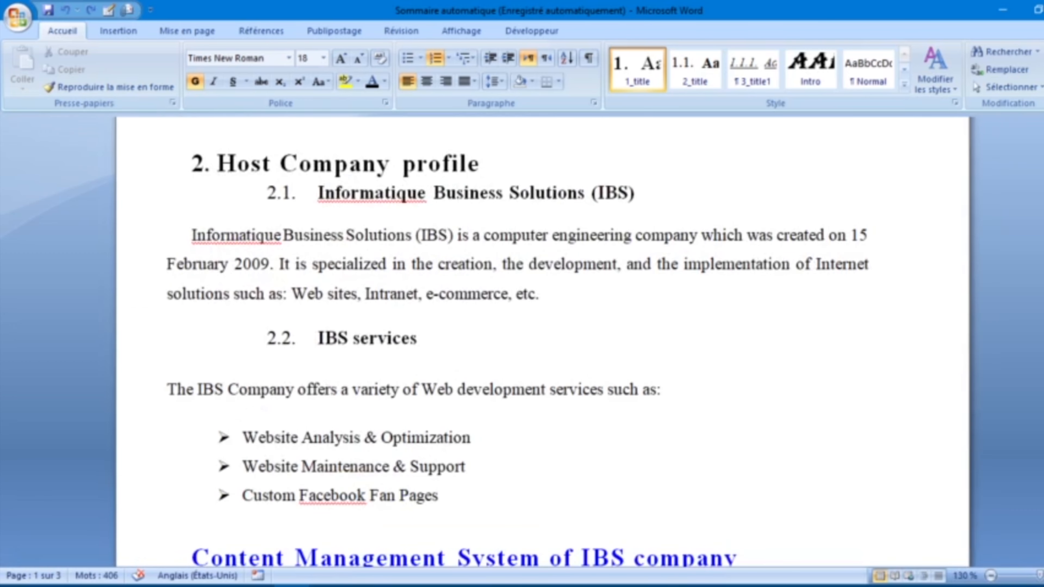
scroll(543, 329, up, 5)
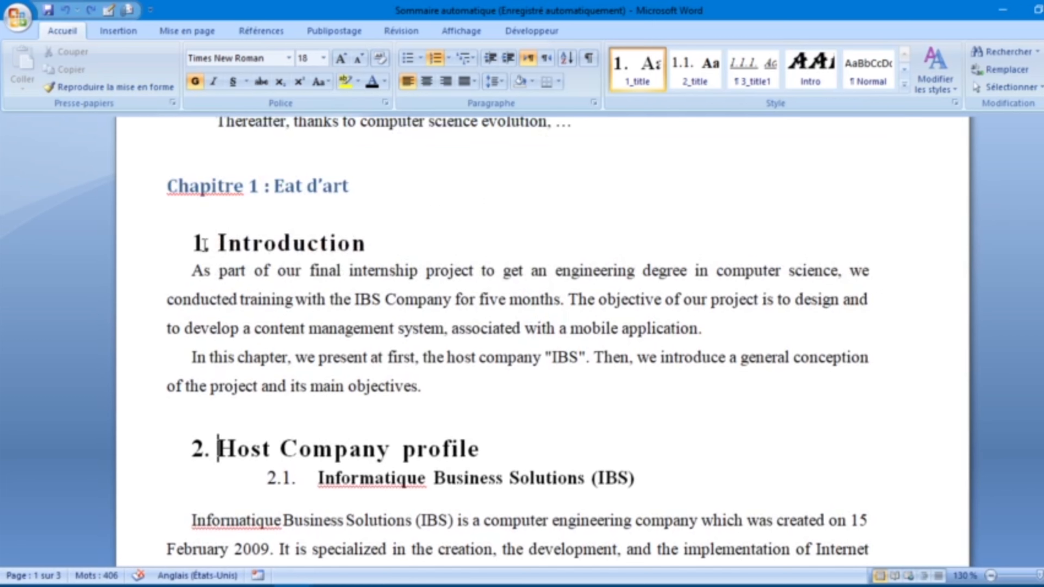
click(204, 243)
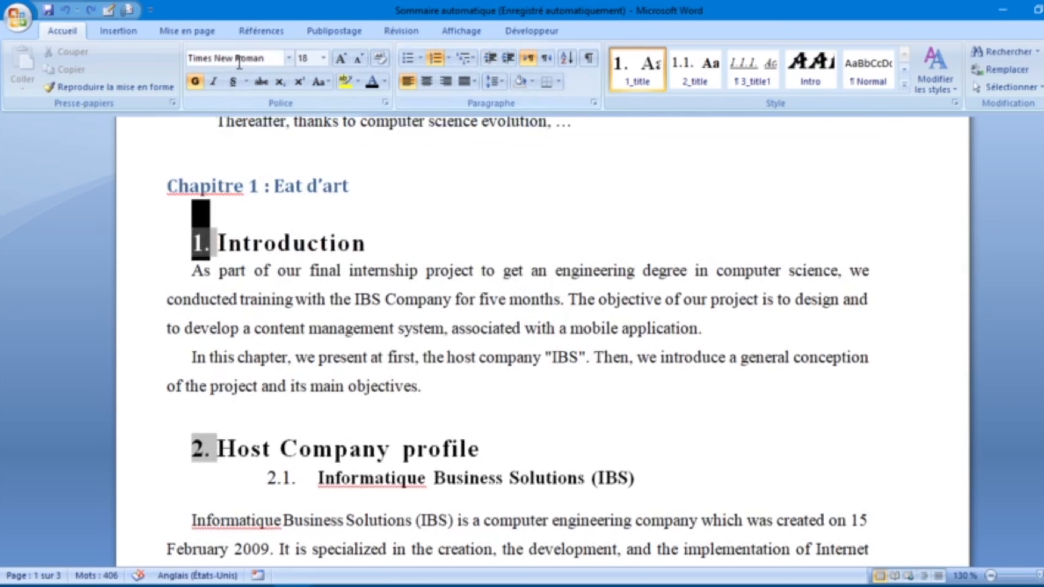
click(449, 62)
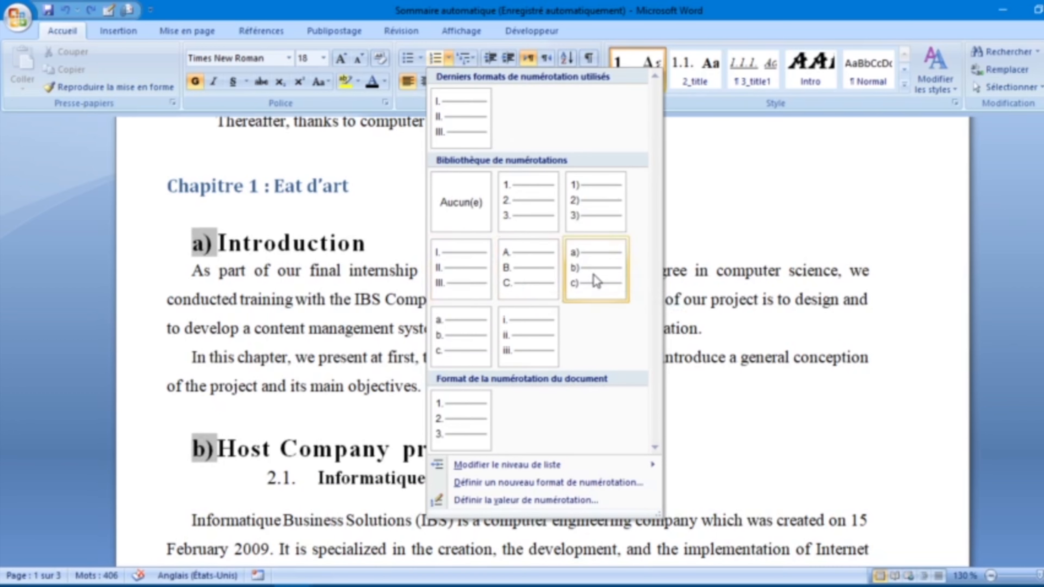
click(465, 281)
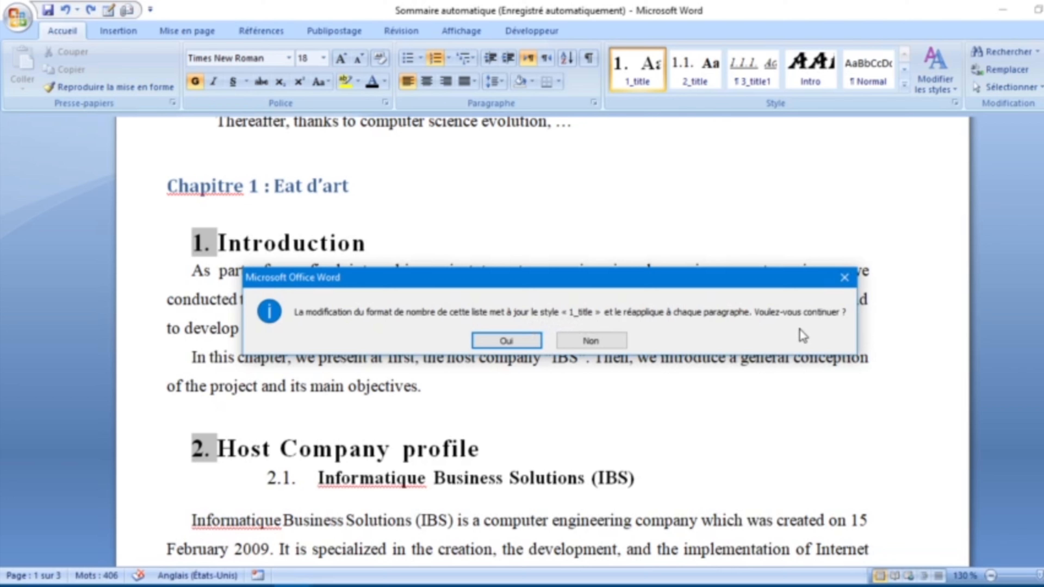
click(507, 341)
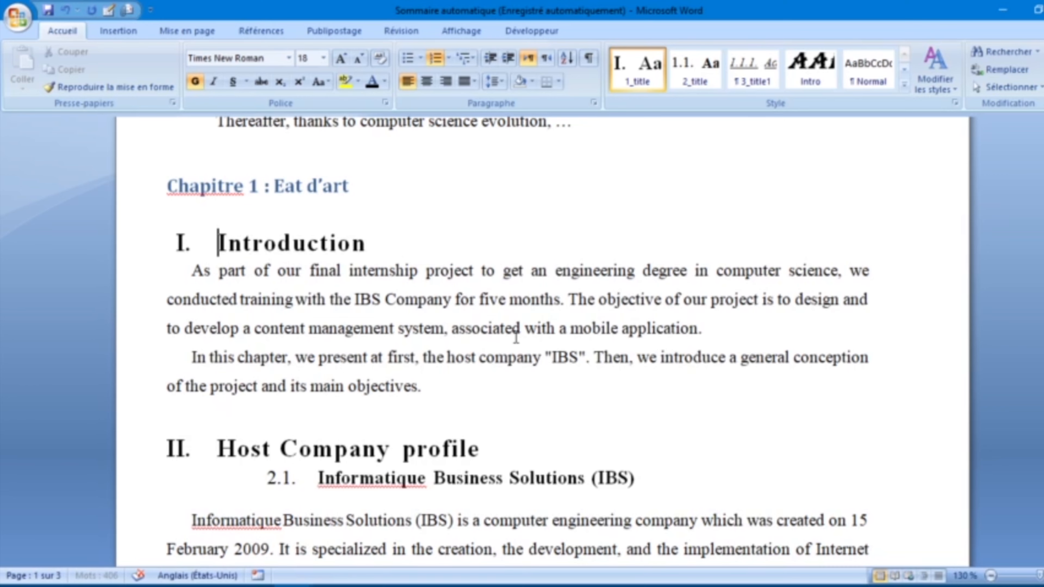
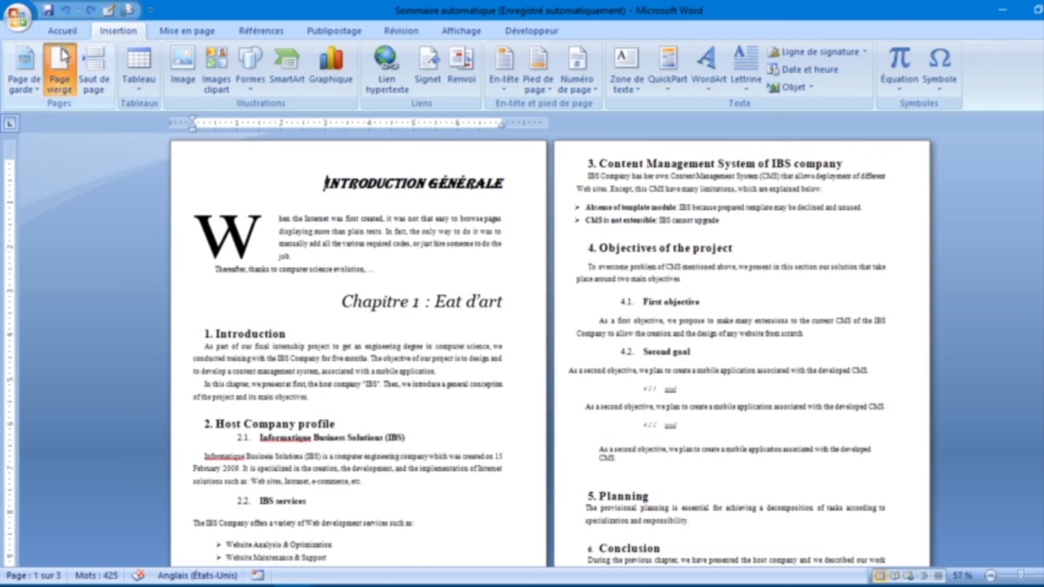
Insert a blank page before the "Introduction Générale" title and add an automatic table of contents showing 3 levels ahead of the title.
click(60, 68)
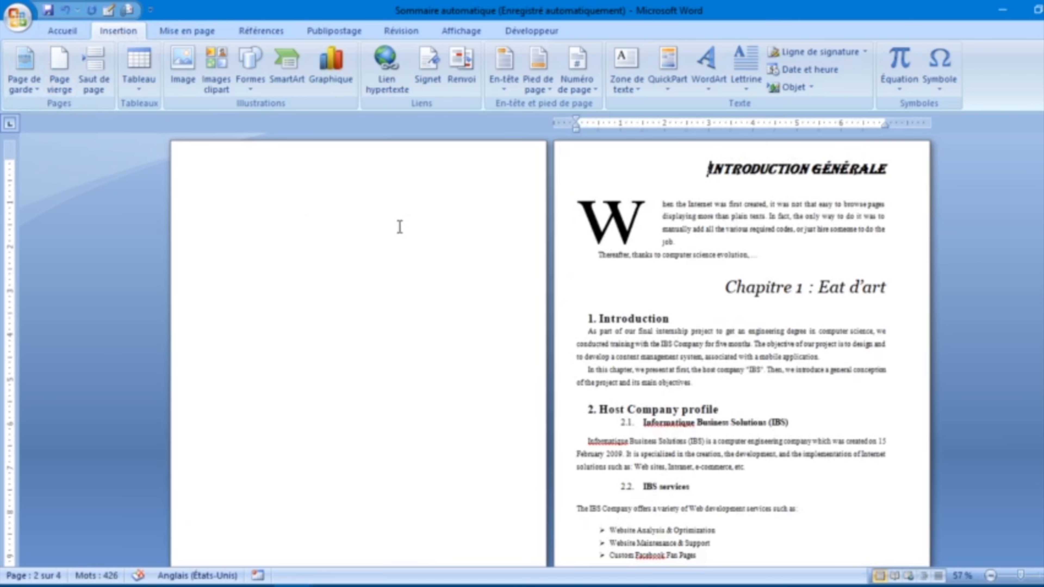
click(260, 33)
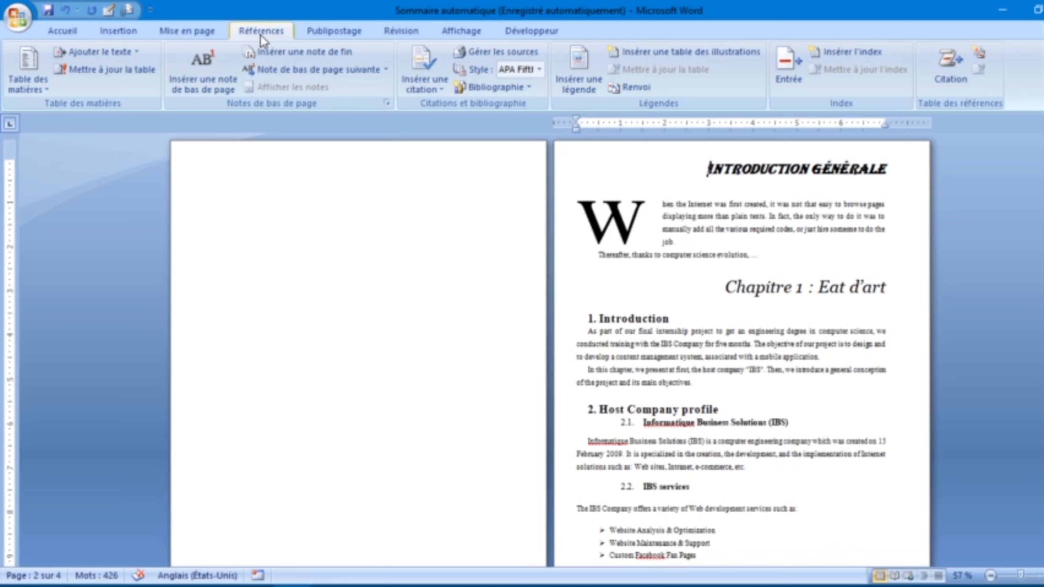
click(46, 93)
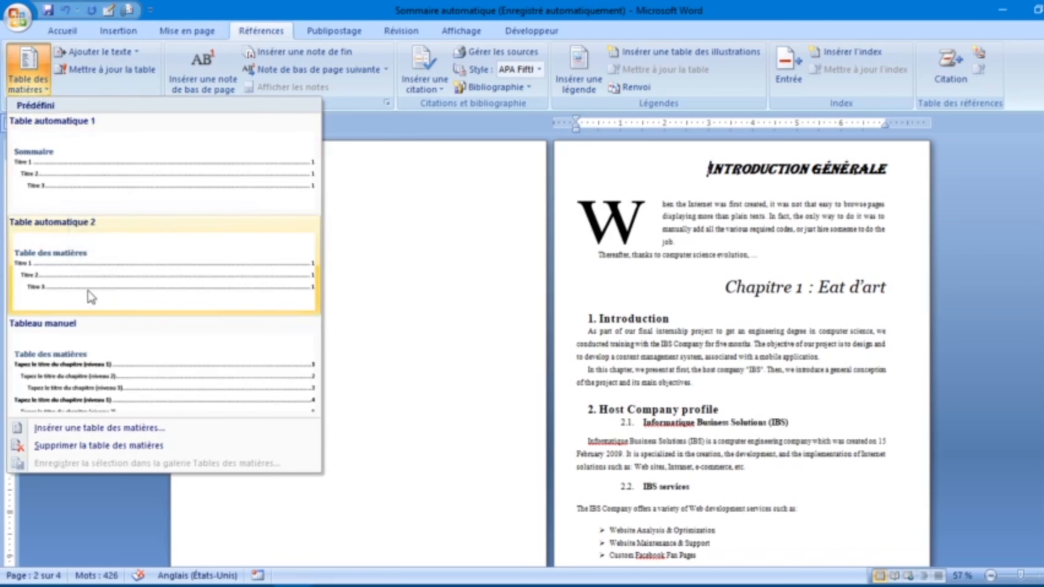
click(104, 427)
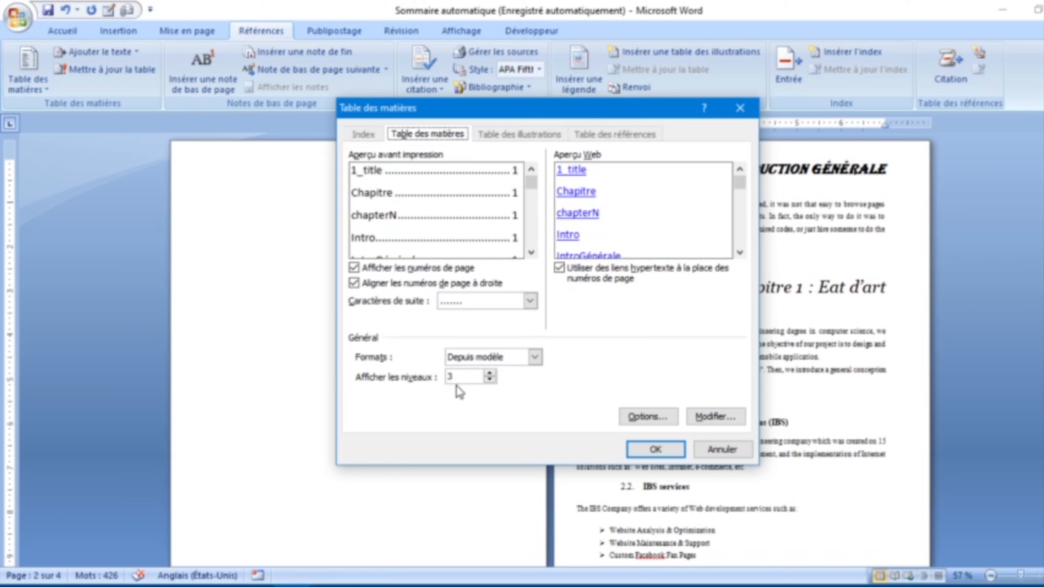
click(641, 451)
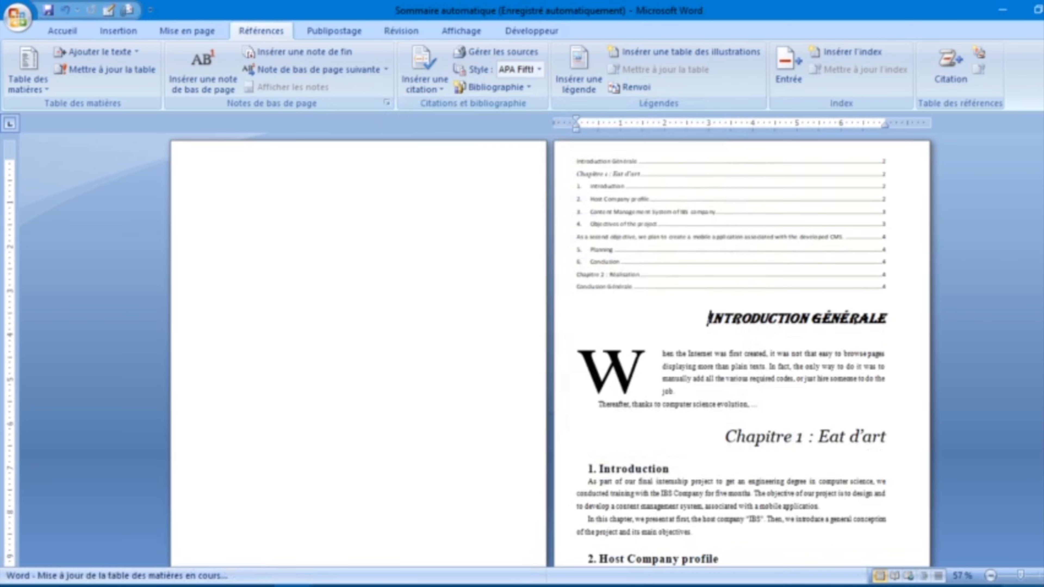
Add blank lines between the table of contents and the "Introduction Générale" title to push the title onto a new page.
drag(1021, 576, 1035, 576)
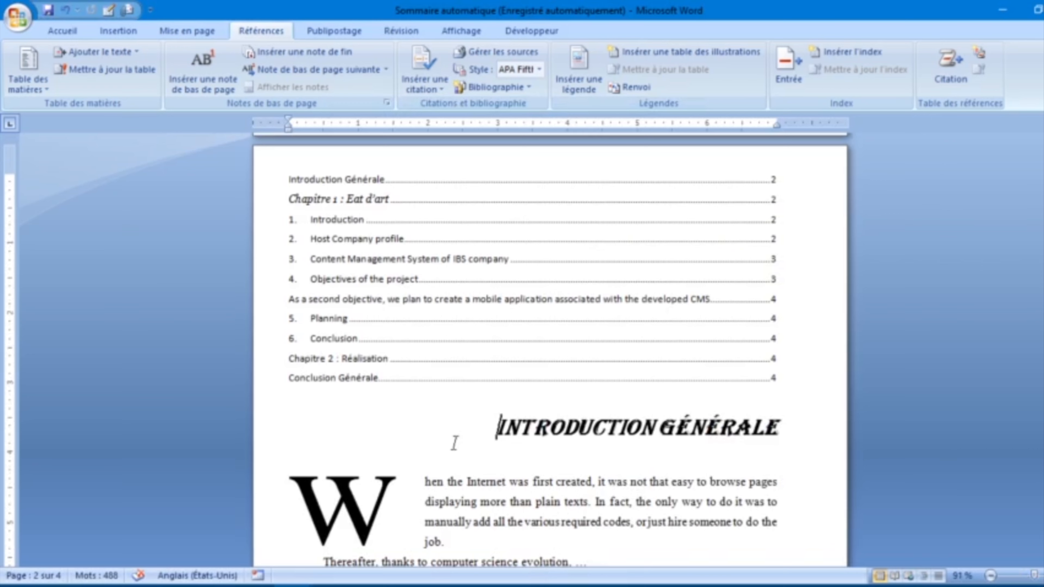
key(Page_Down)
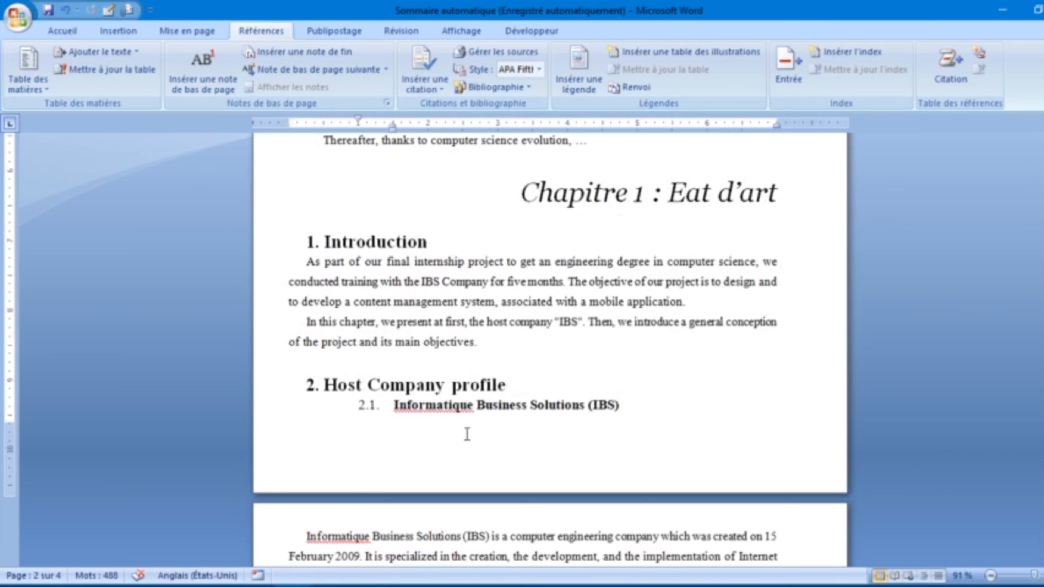
drag(1043, 319, 1043, 230)
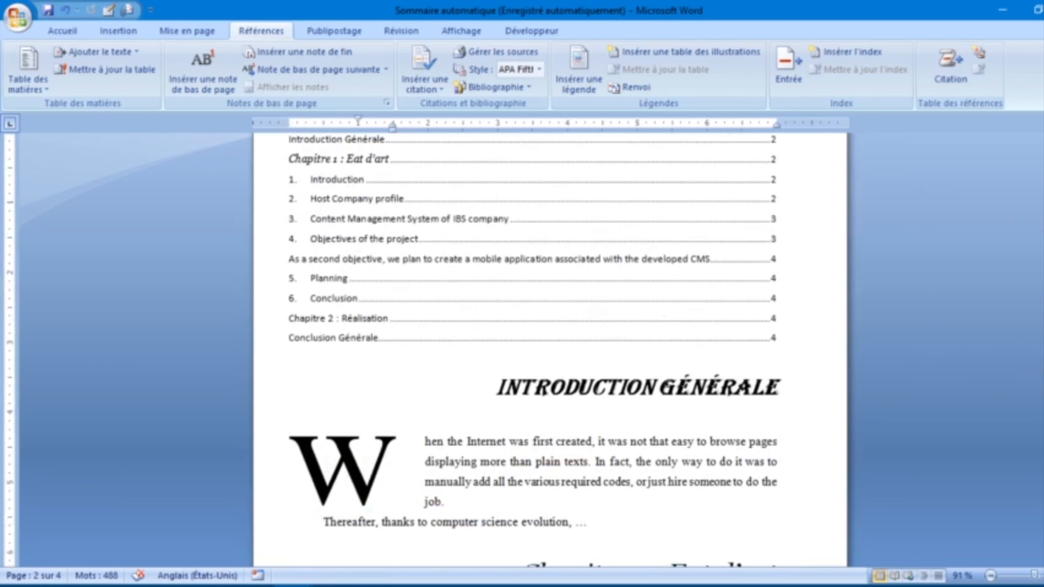
click(479, 389)
key(Return)
key(Return)
key(Return)
key(Return)
key(Return)
key(Return)
key(Return)
key(Return)
key(Return)
key(Return)
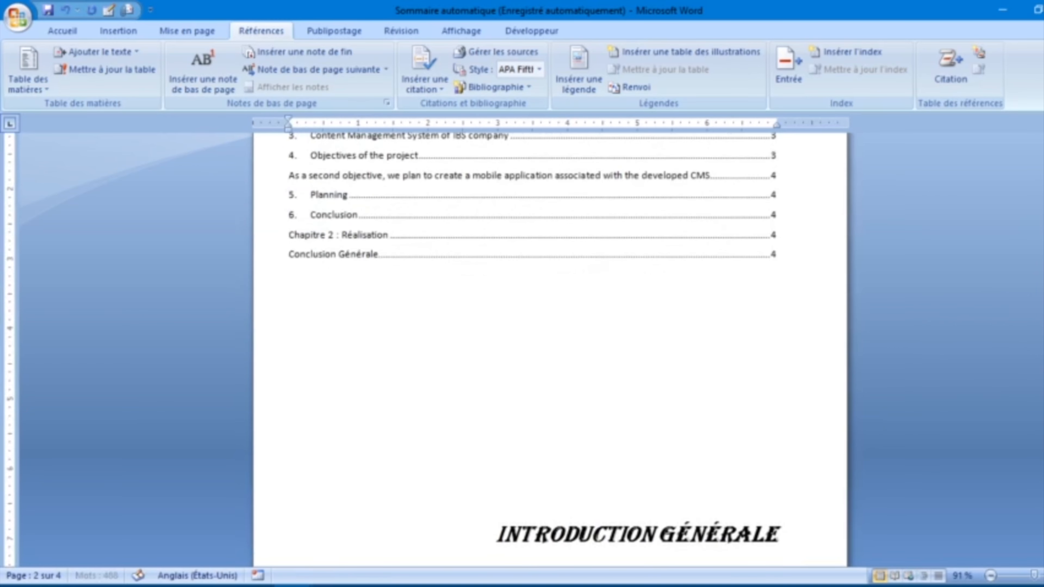
key(Return)
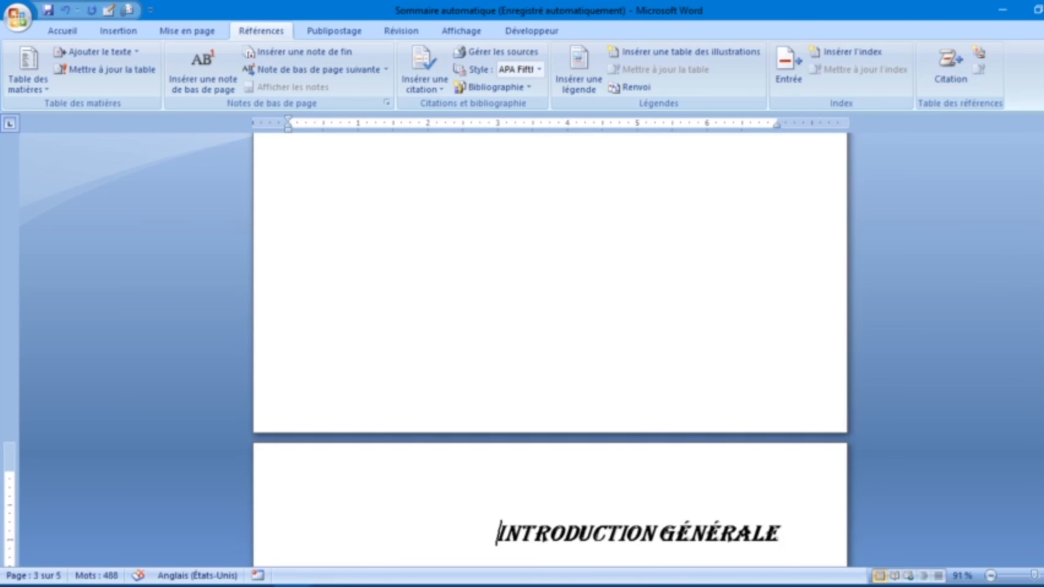
drag(1042, 280, 1043, 224)
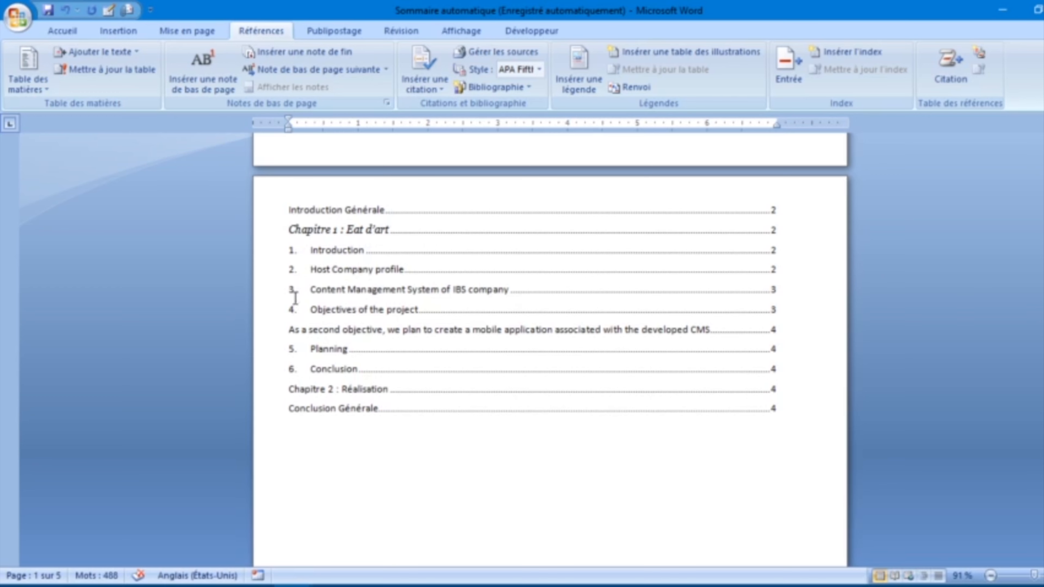
Clear the formatting of the "As a second objective" paragraph under heading 4.2.2 so that it no longer counts as a heading.
click(303, 335)
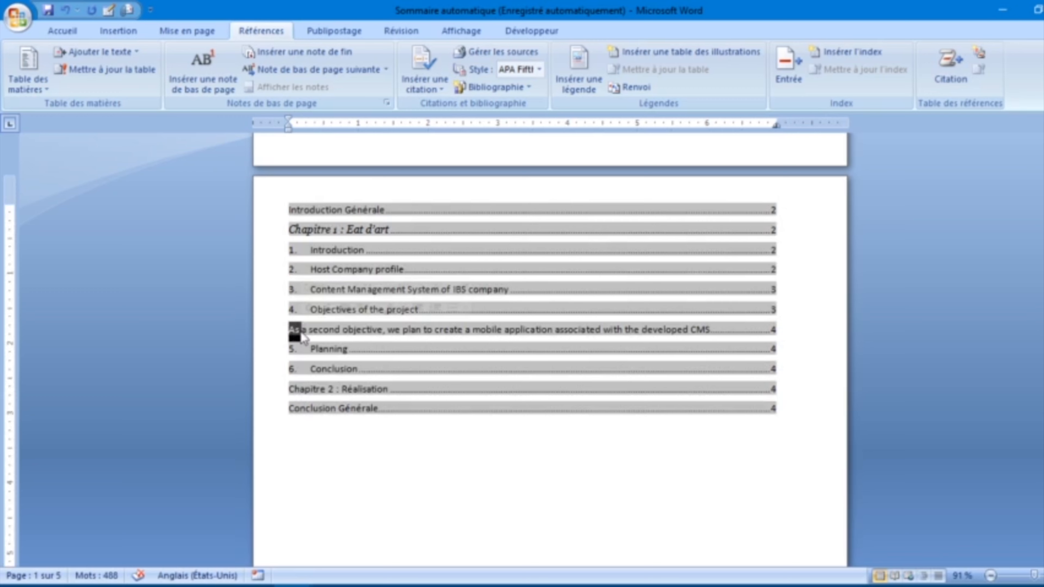
triple_click(302, 336)
click(303, 337)
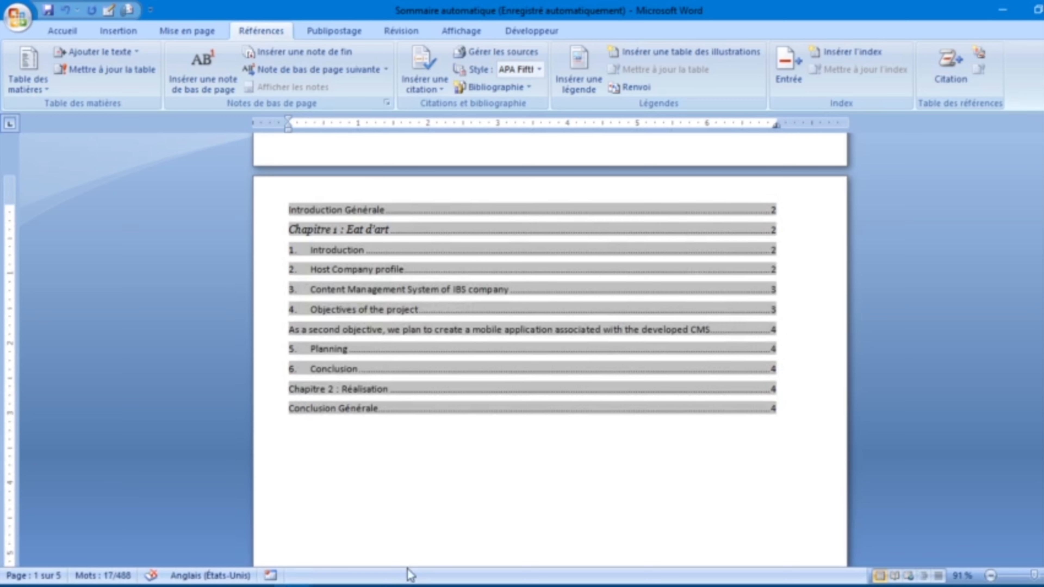
click(397, 521)
click(353, 329)
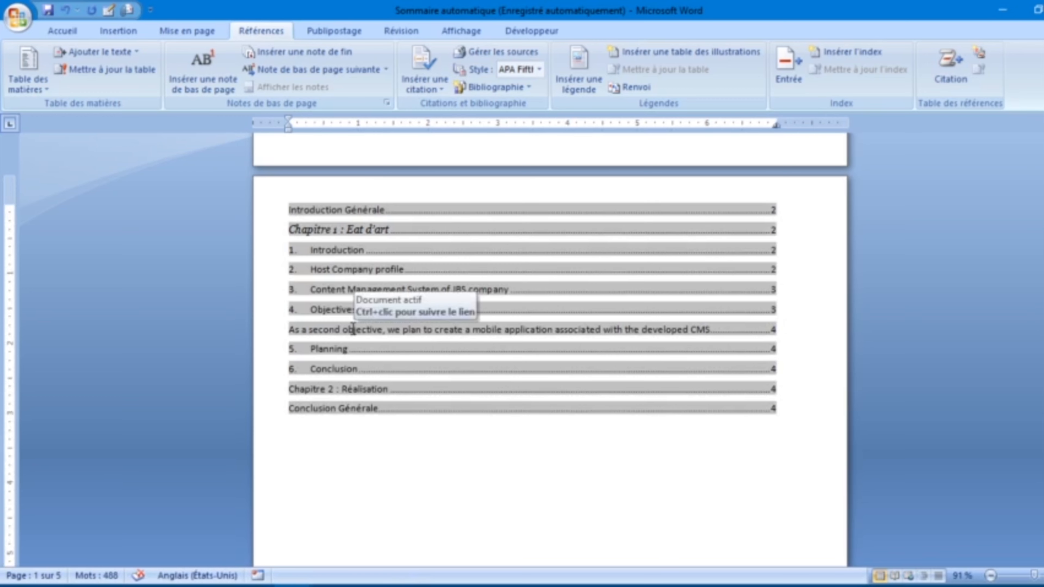
click(352, 329)
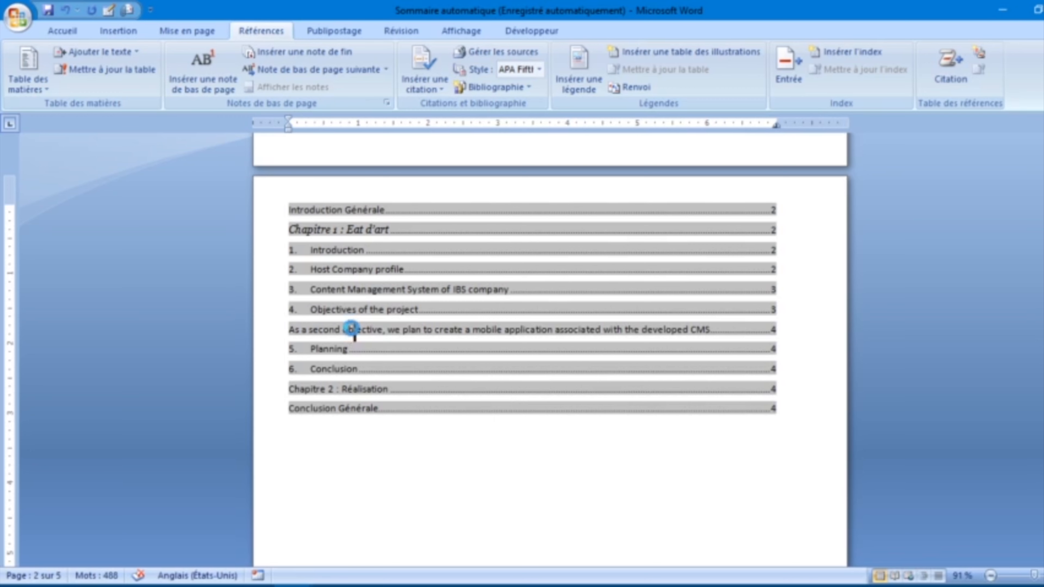
triple_click(354, 252)
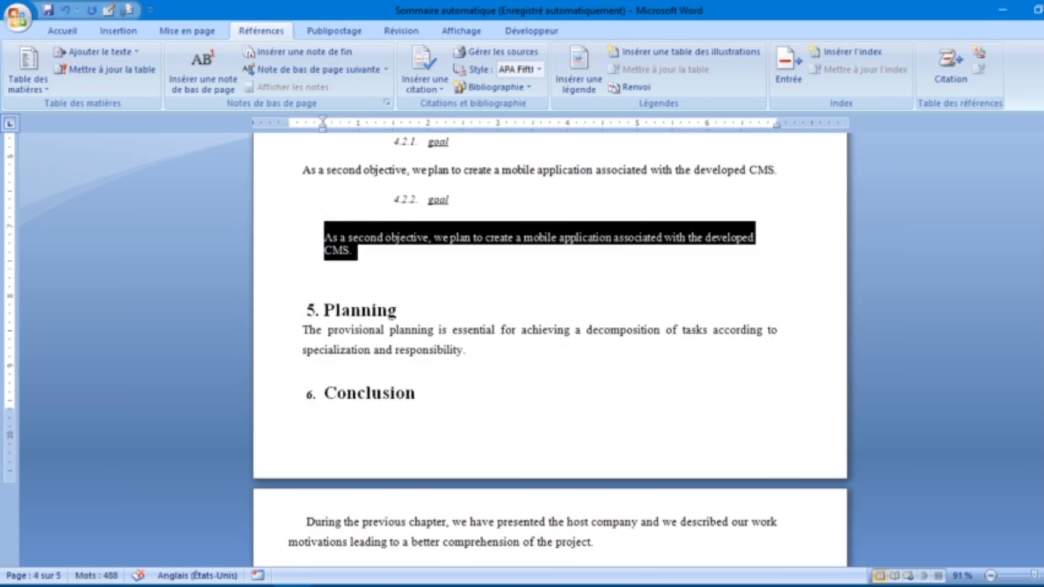
click(59, 32)
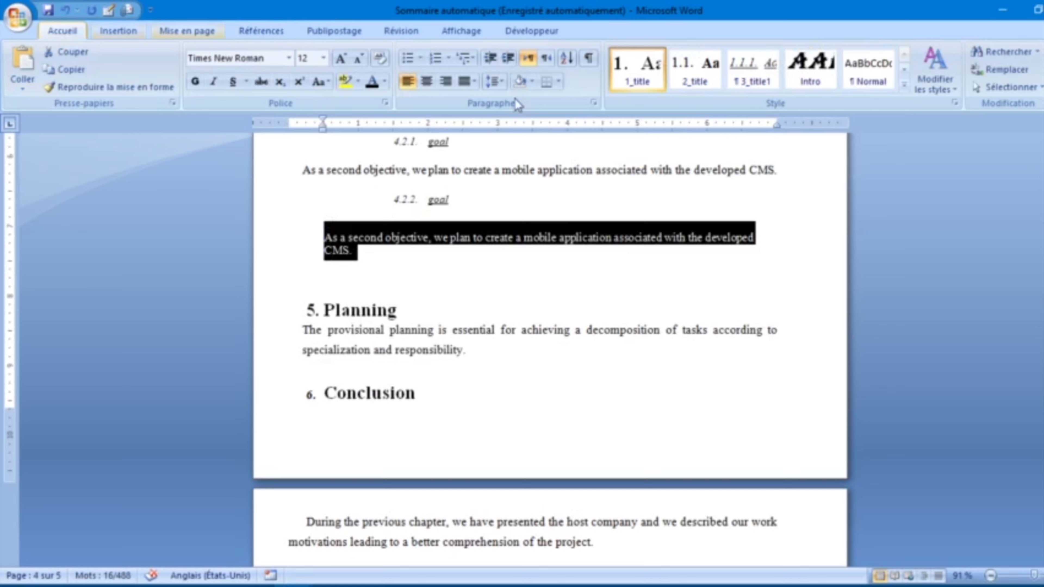
right_click(631, 64)
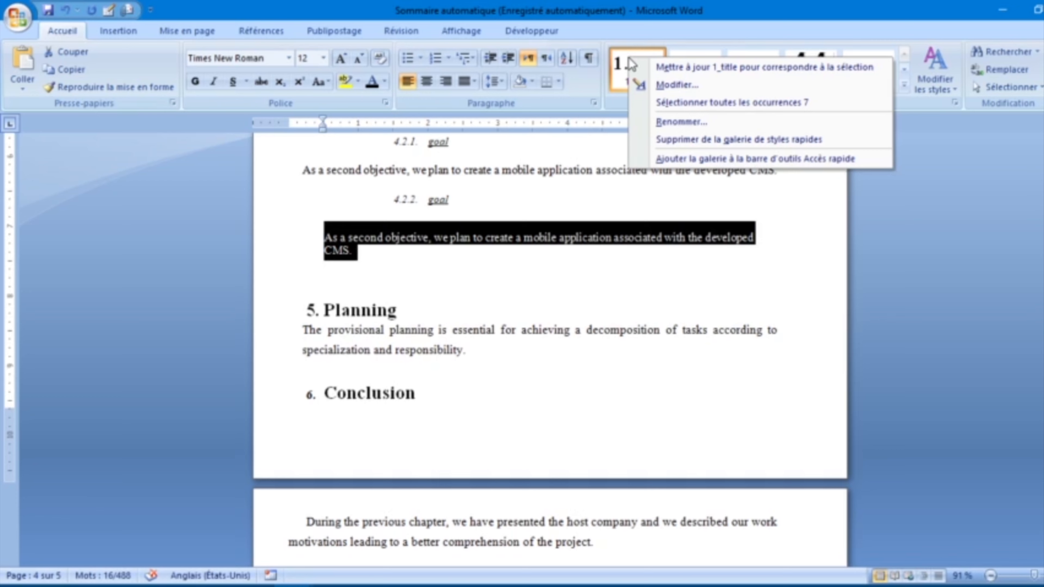
click(963, 258)
click(904, 85)
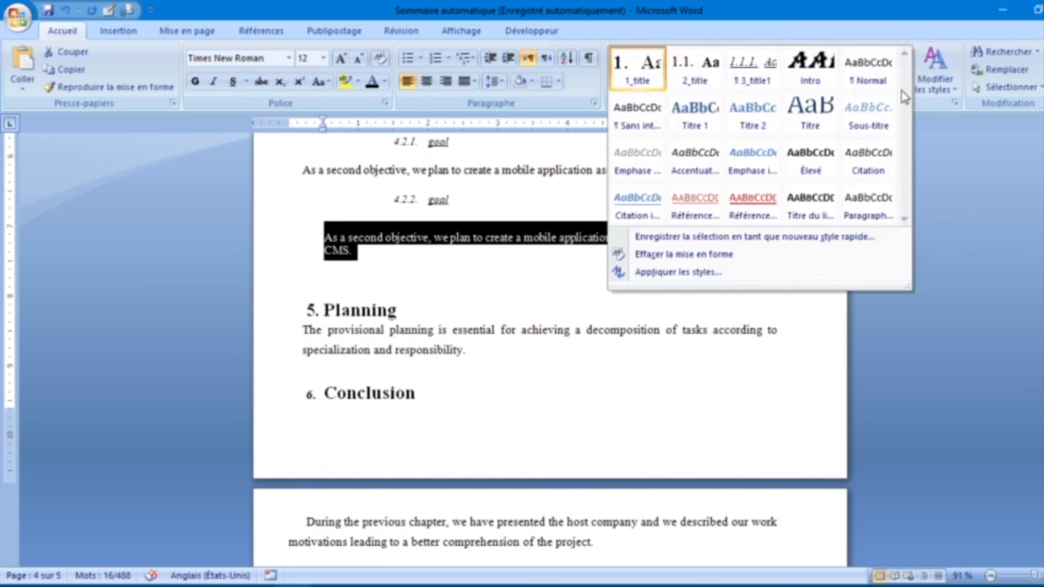
click(667, 256)
click(586, 236)
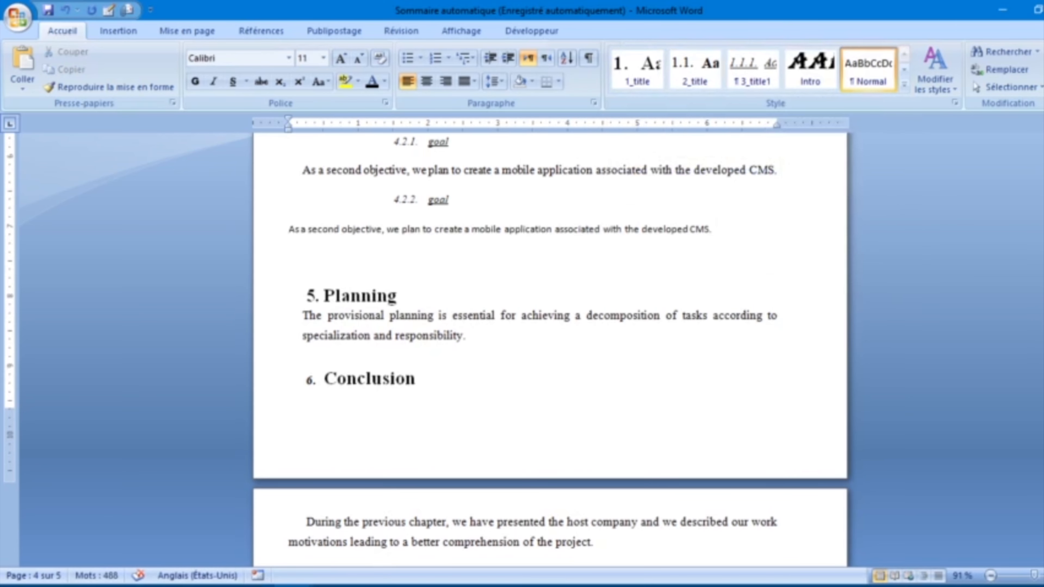
Update the entire table of contents, not only its page numbers.
scroll(550, 350, up, 6)
drag(1043, 383, 1042, 237)
click(444, 273)
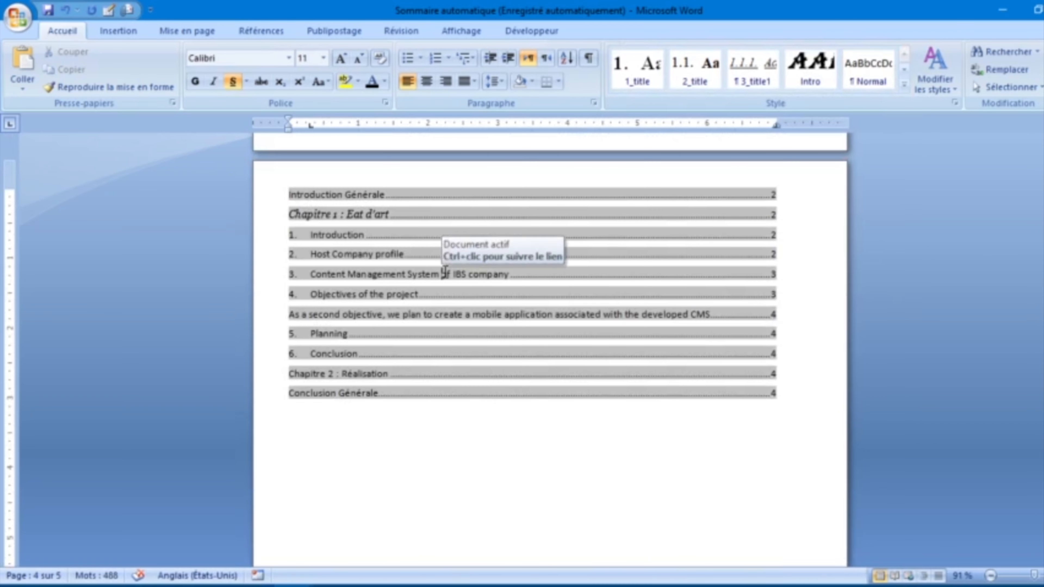
right_click(444, 274)
click(483, 338)
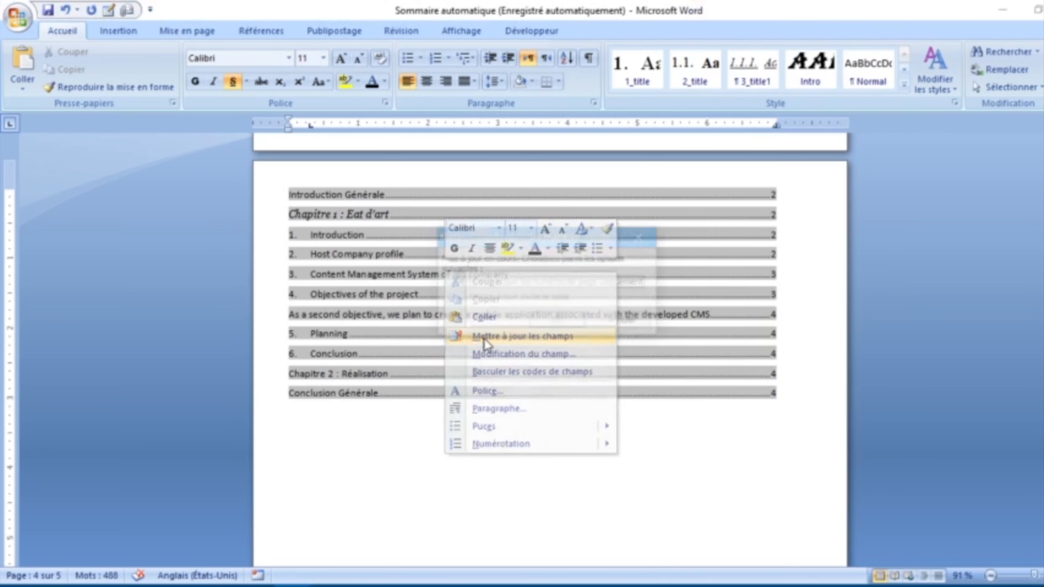
click(530, 299)
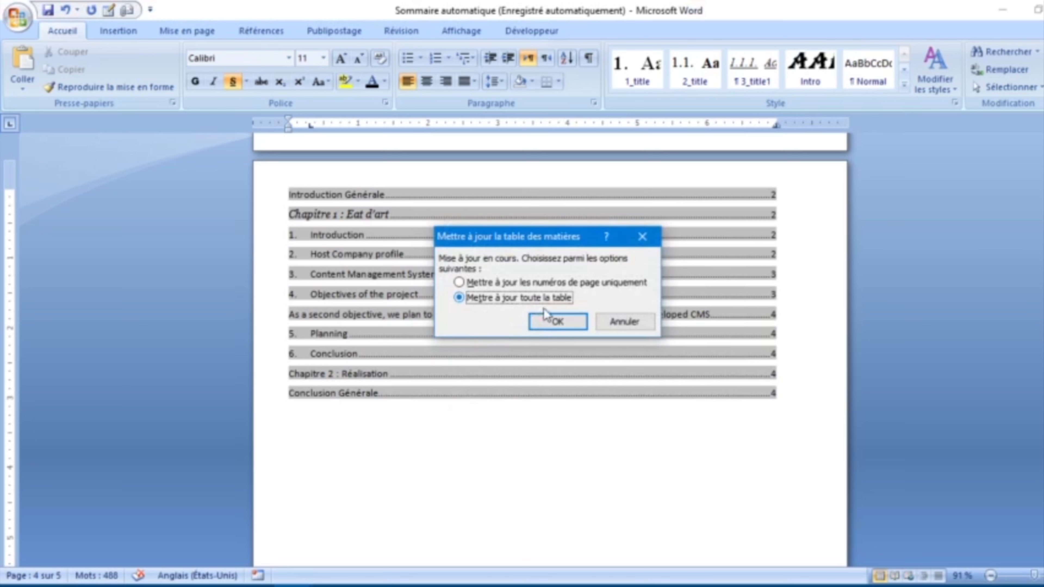
click(558, 322)
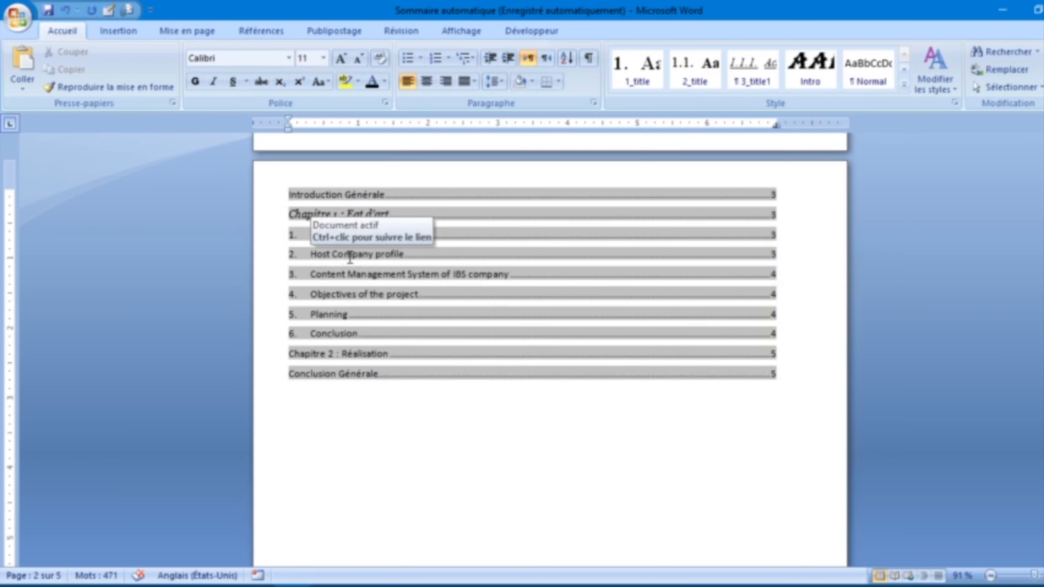
Follow the table of contents to the "Objectives of the project" section and examine its 4.1 and 4.2 subheadings.
ctrl+click(366, 307)
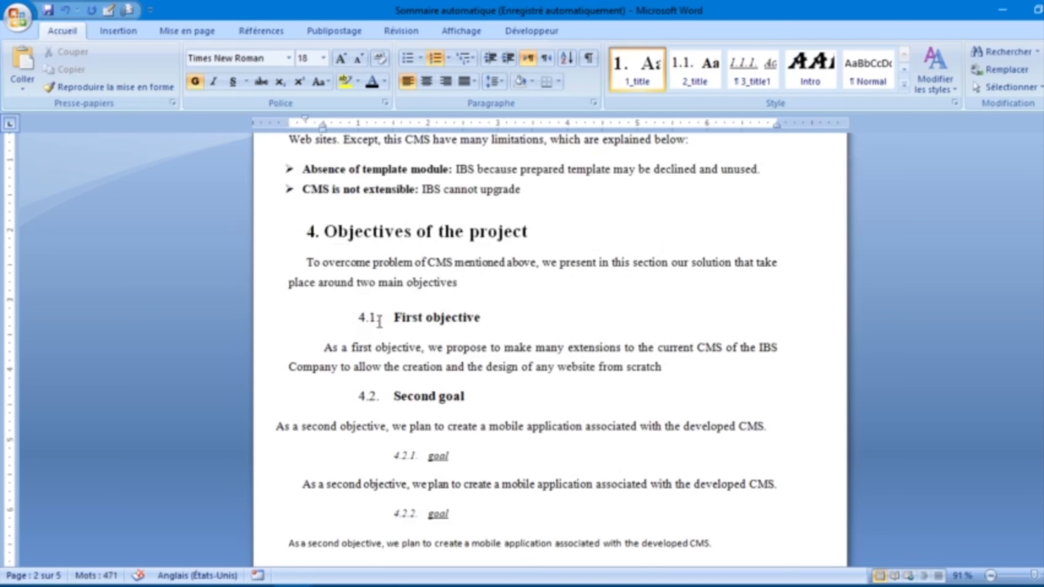
click(369, 317)
drag(493, 318, 361, 319)
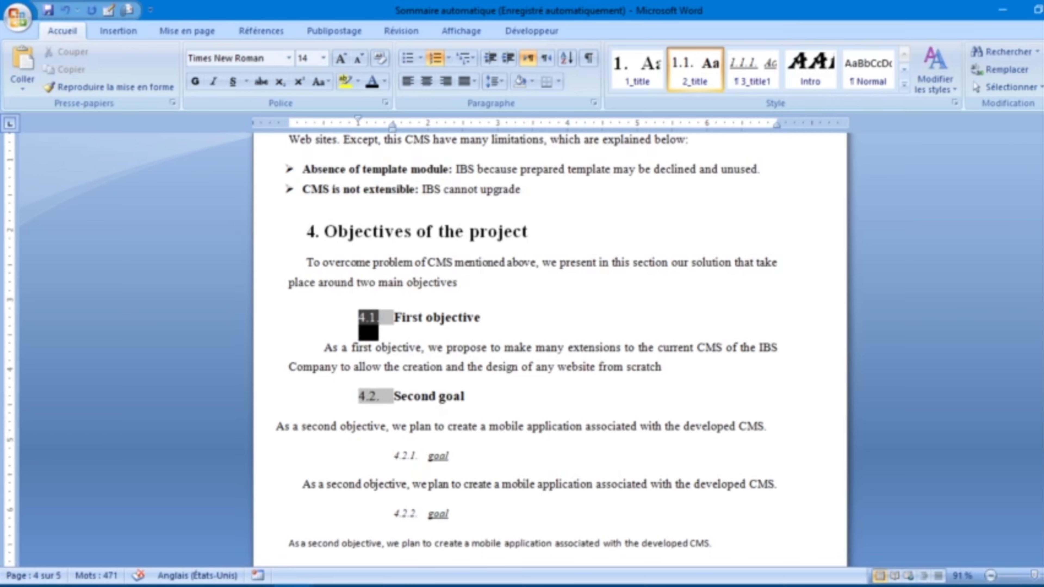
Open the custom table of contents settings, set the displayed levels to 5 and reset the style levels in the options.
scroll(550, 350, up, 15)
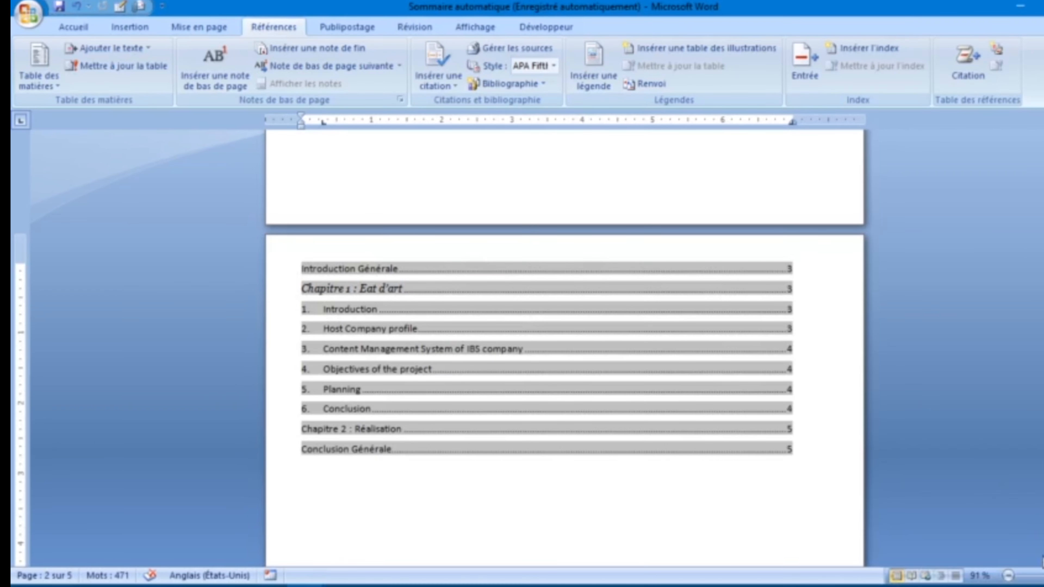
scroll(563, 350, up, 6)
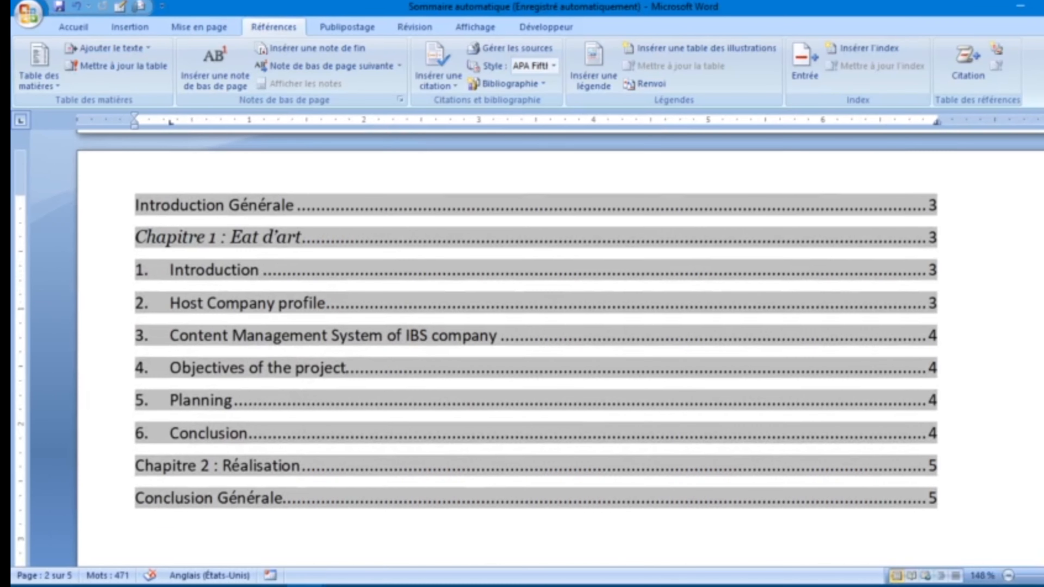
click(989, 412)
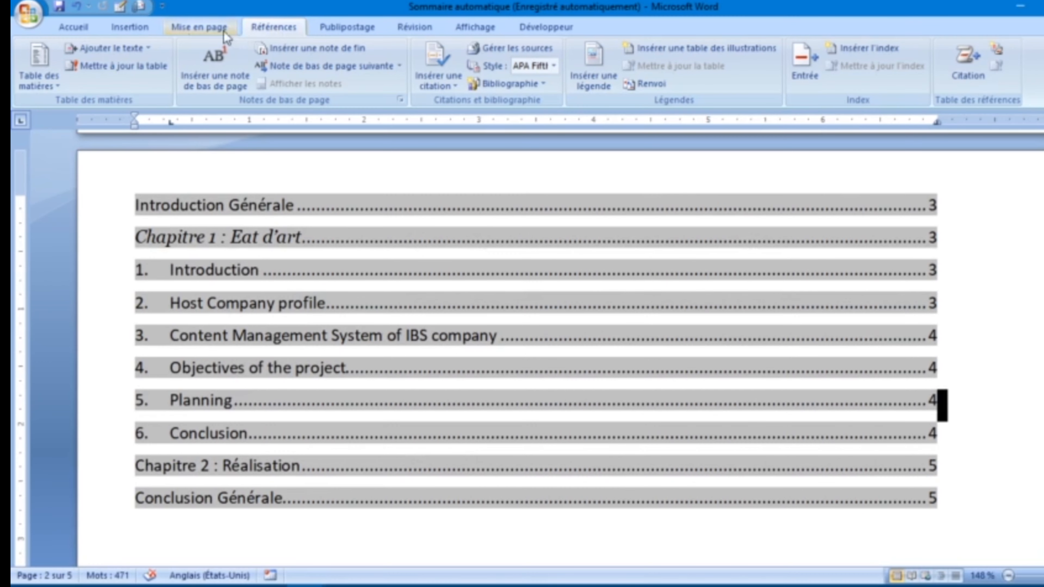
click(39, 76)
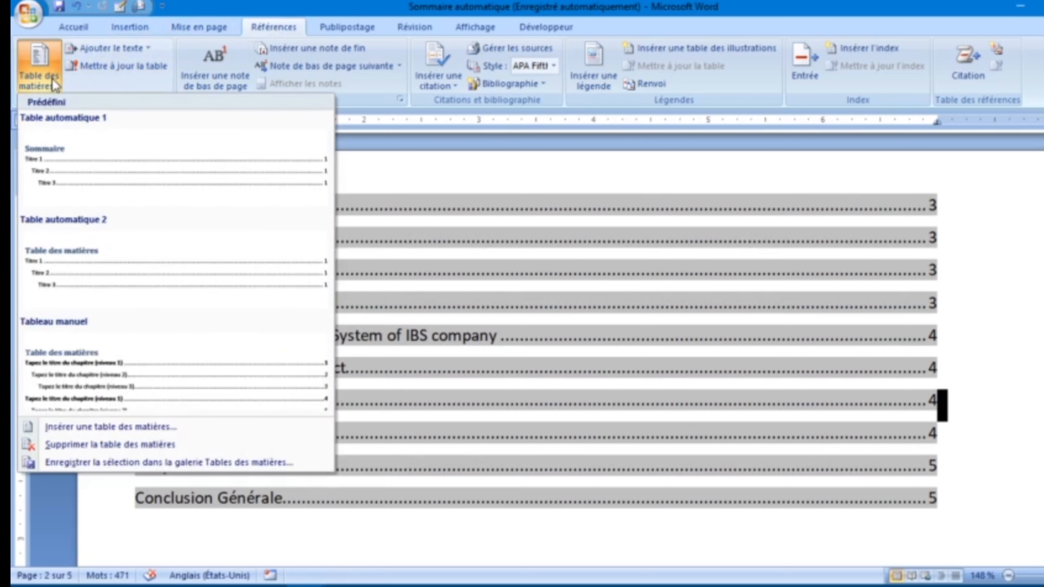
click(116, 430)
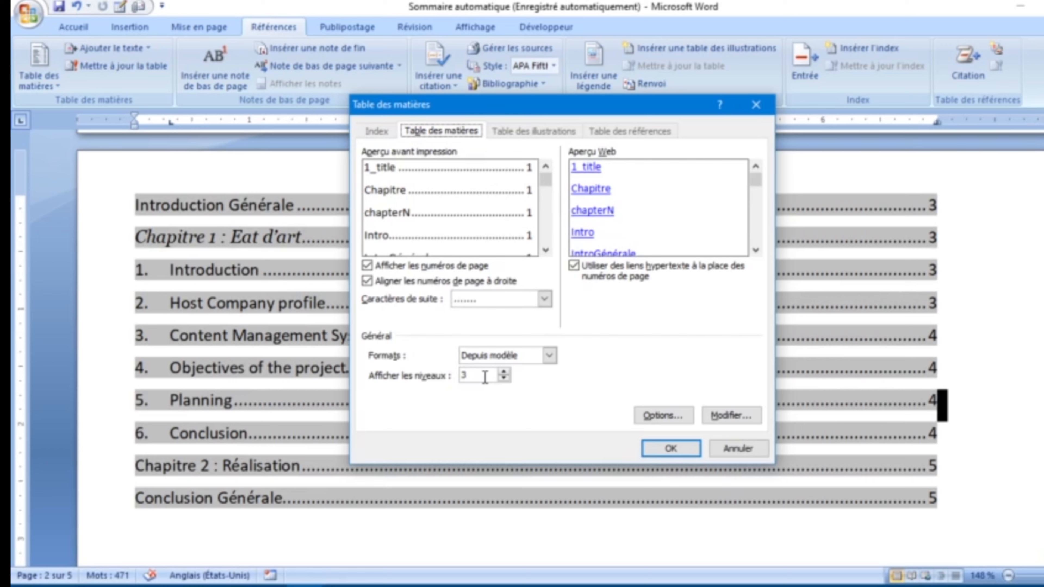
click(503, 372)
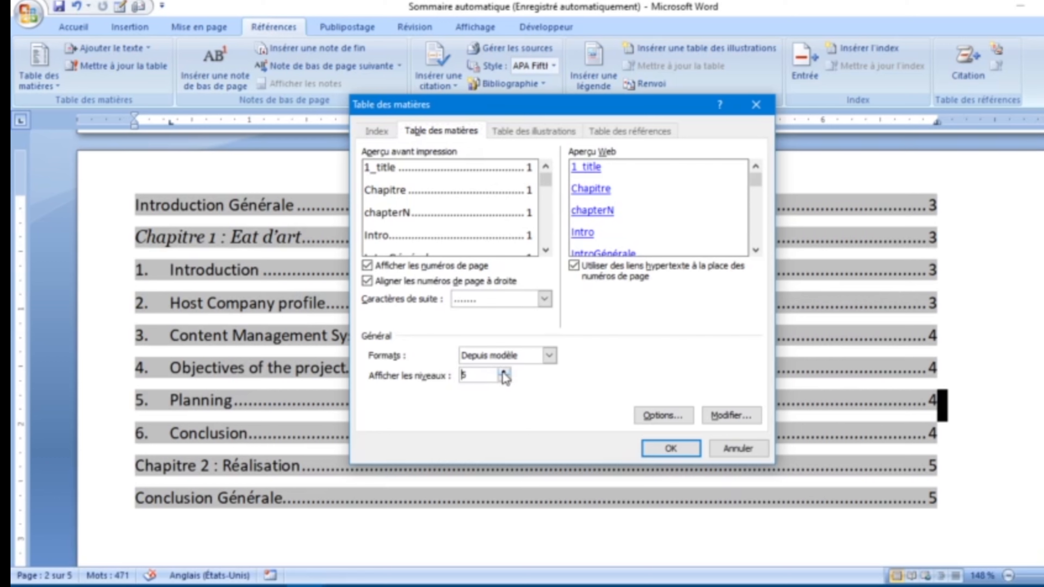
click(678, 423)
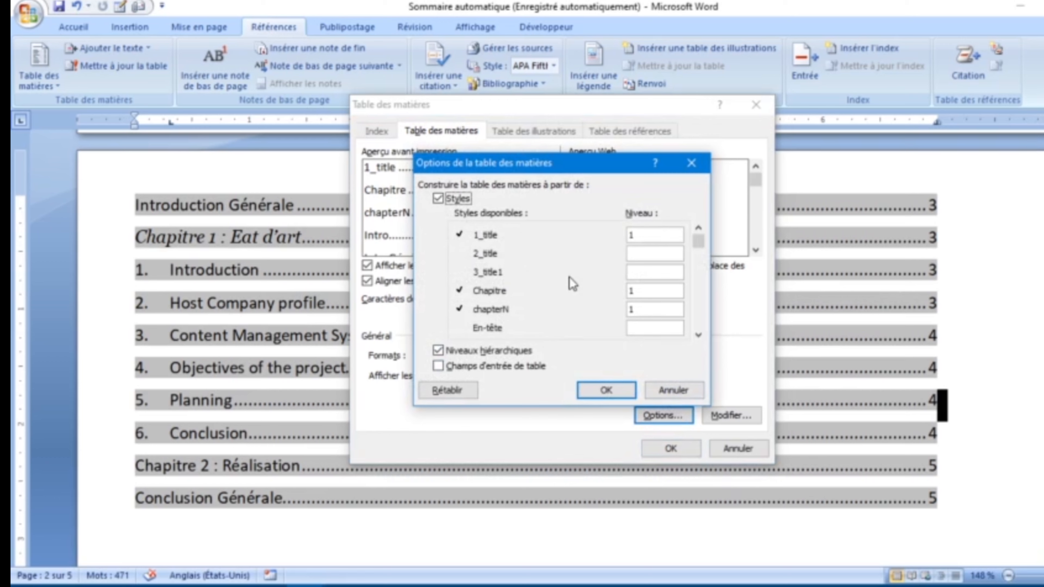
click(466, 392)
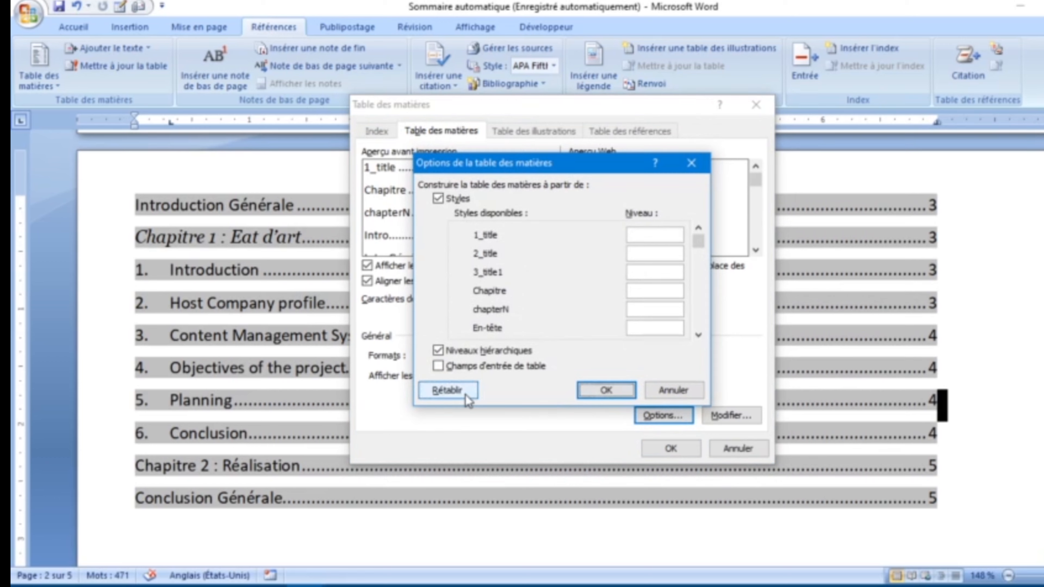
Assign table of contents level 1 to the IntroGénérale and Chapitre styles.
drag(700, 247, 696, 272)
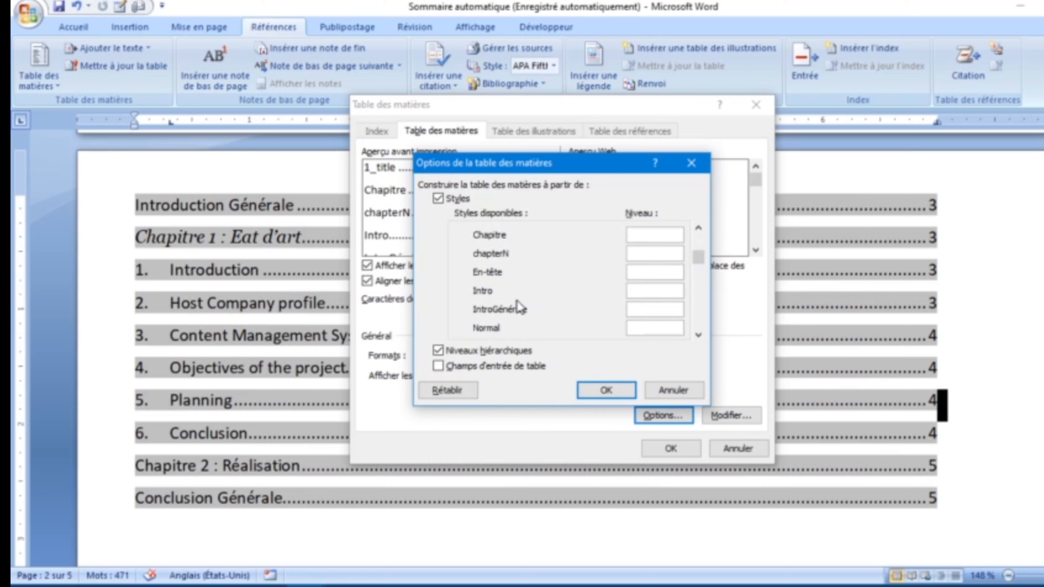
click(638, 309)
text(1)
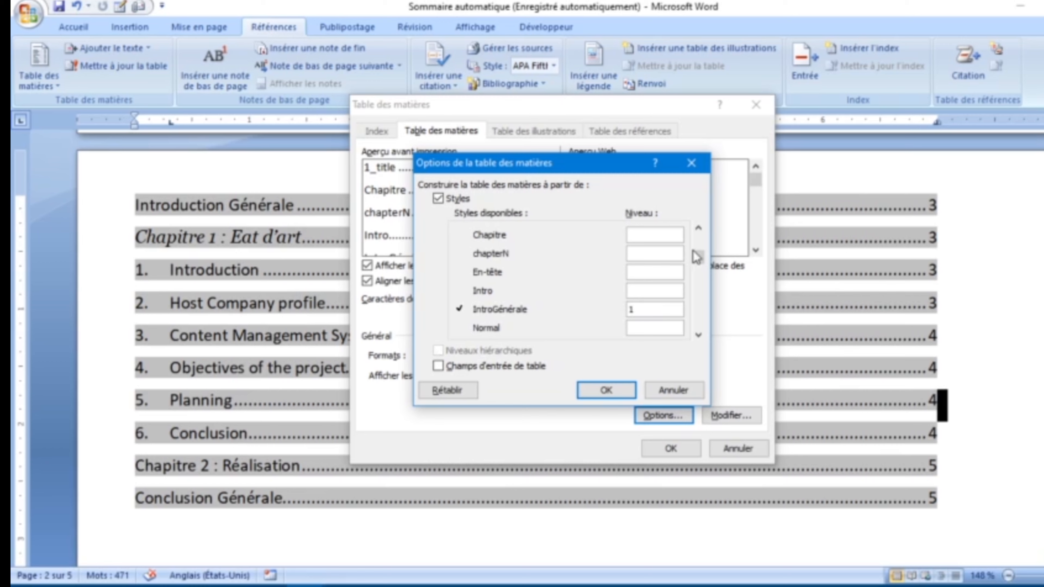
click(698, 229)
click(639, 251)
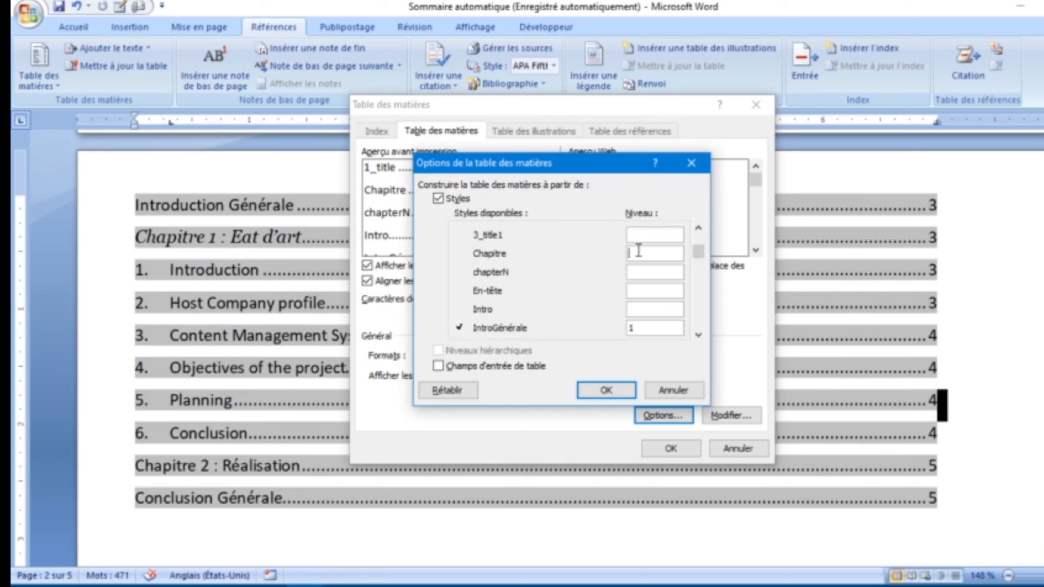
text(1)
drag(699, 252, 698, 230)
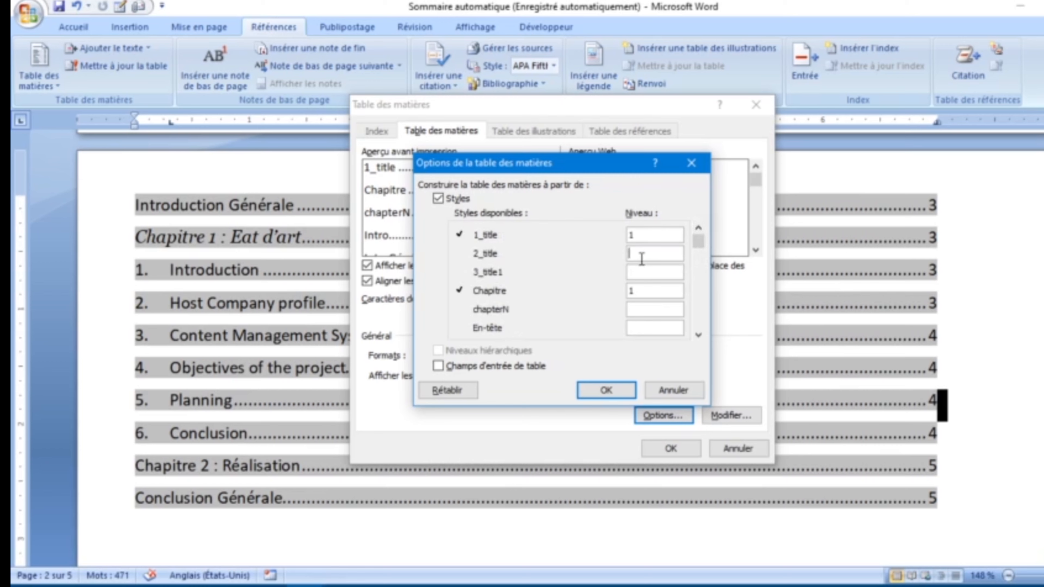
Assign level 2 to 1_title, level 3 to 2_title and level 4 to 3_title1, and replace the existing table of contents with these settings.
double_click(638, 234)
text(2)
text(3)
click(660, 272)
text(4)
click(608, 391)
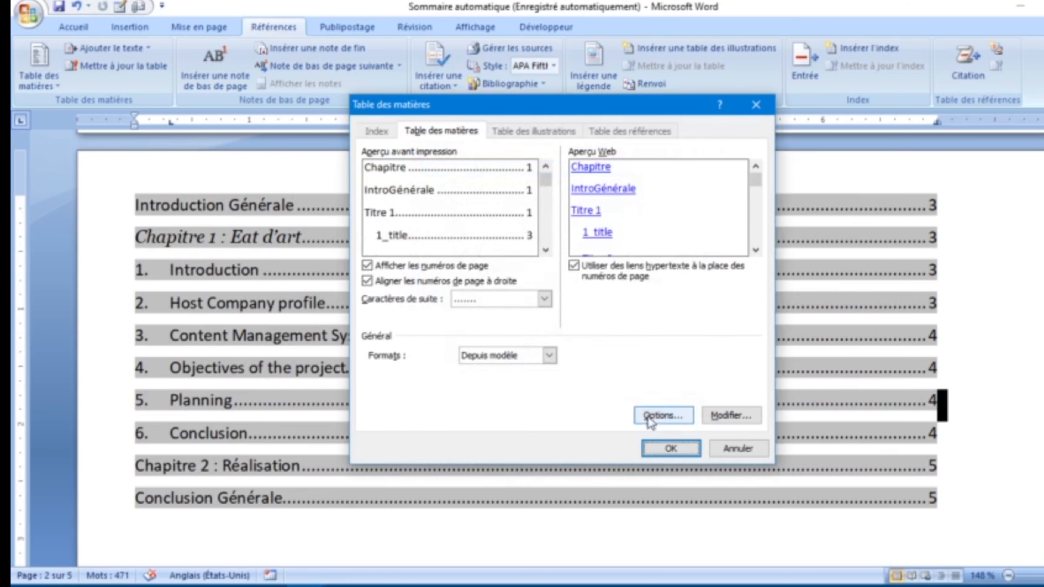
click(689, 451)
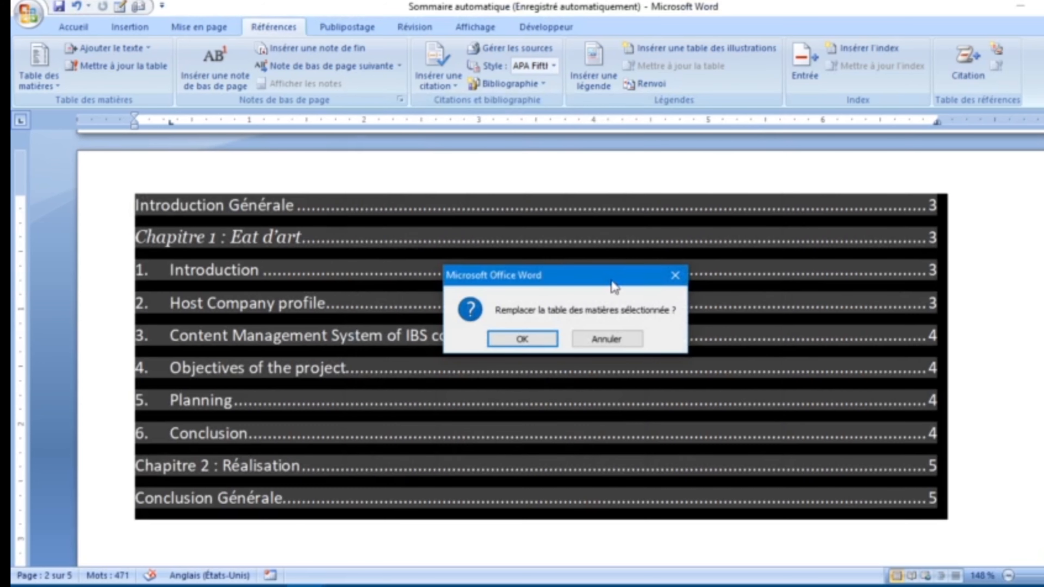
click(531, 341)
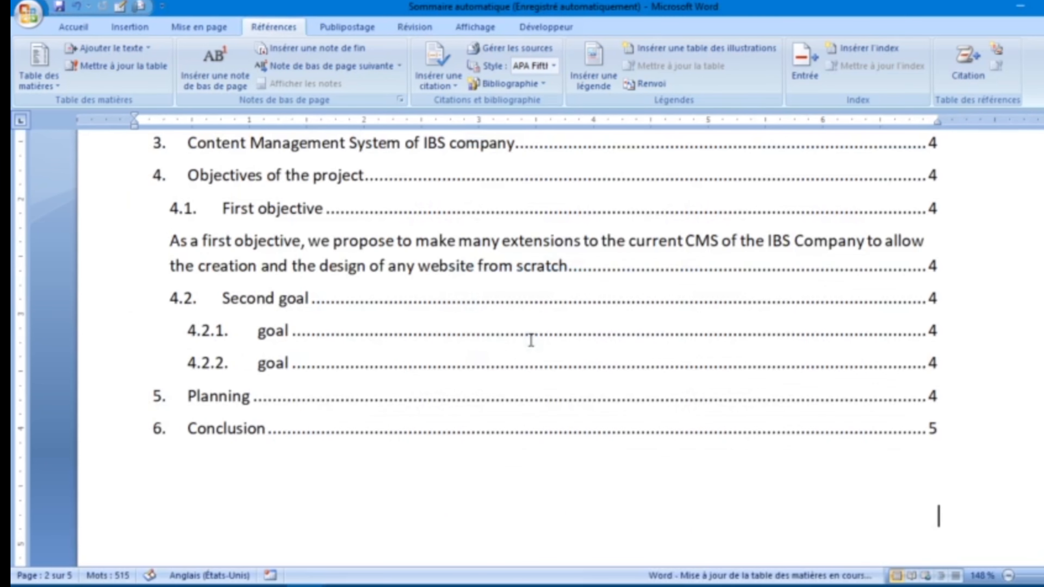
Follow the table of contents entry for the paragraph under "First objective" and clear that paragraph's formatting.
scroll(468, 215, up, 5)
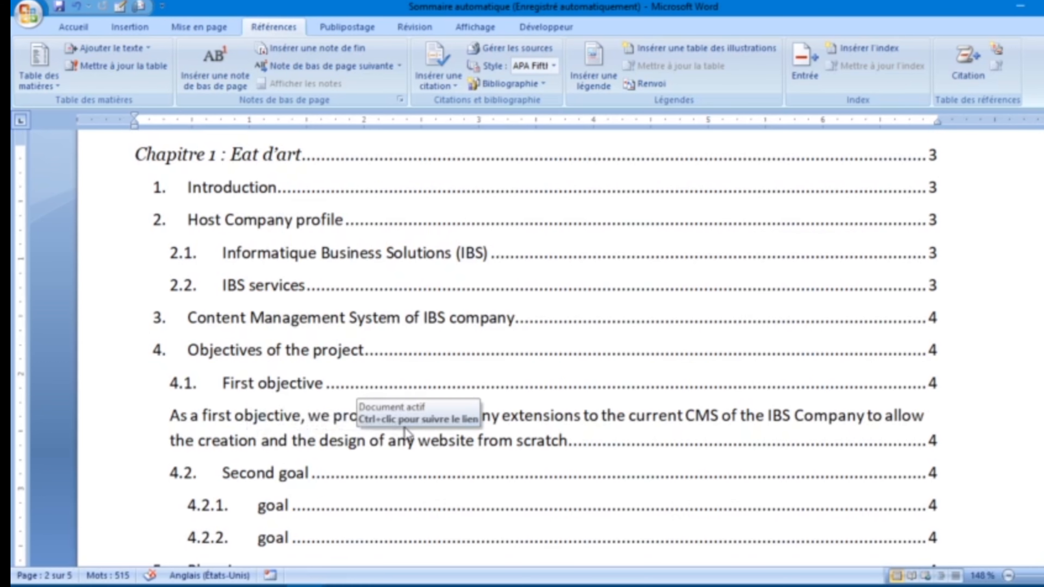
click(529, 404)
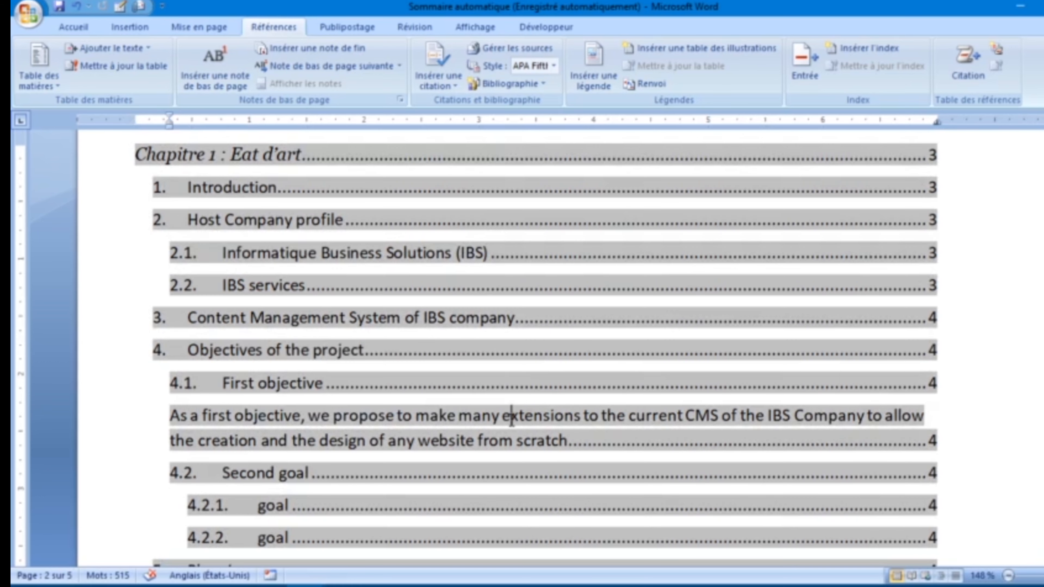
ctrl+click(481, 424)
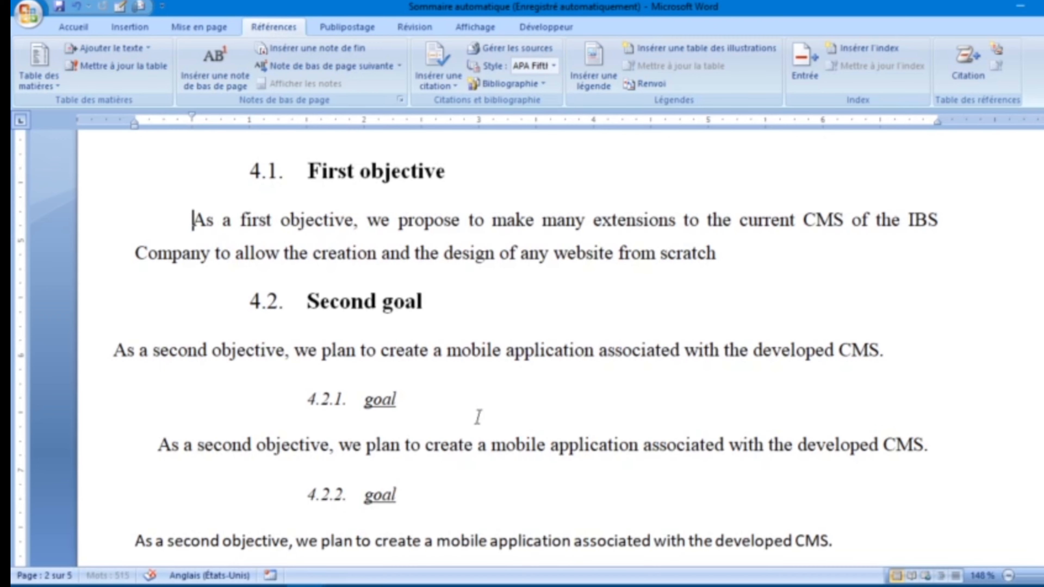
drag(731, 264, 193, 220)
click(73, 27)
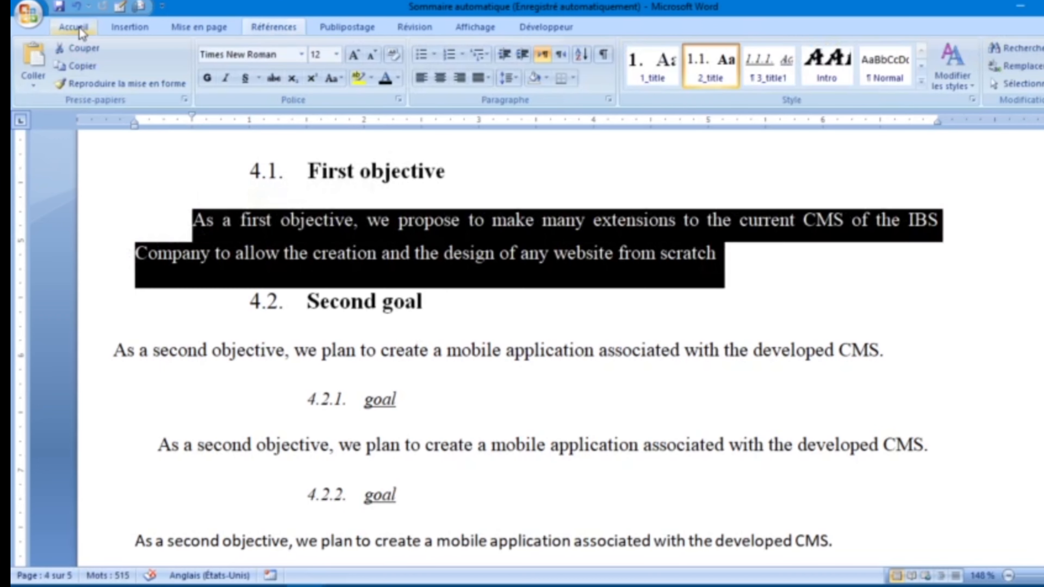
click(919, 78)
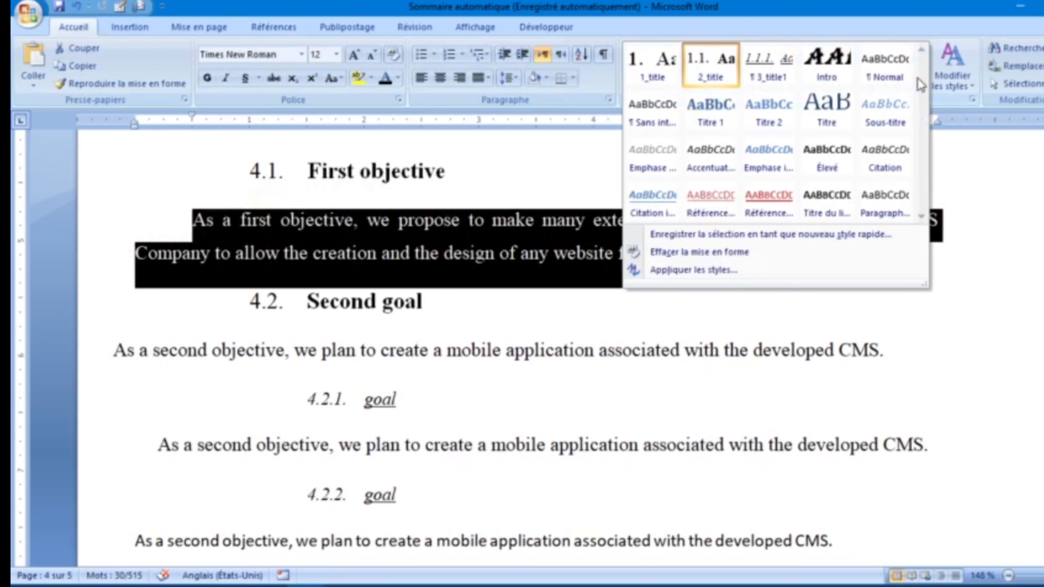
click(731, 252)
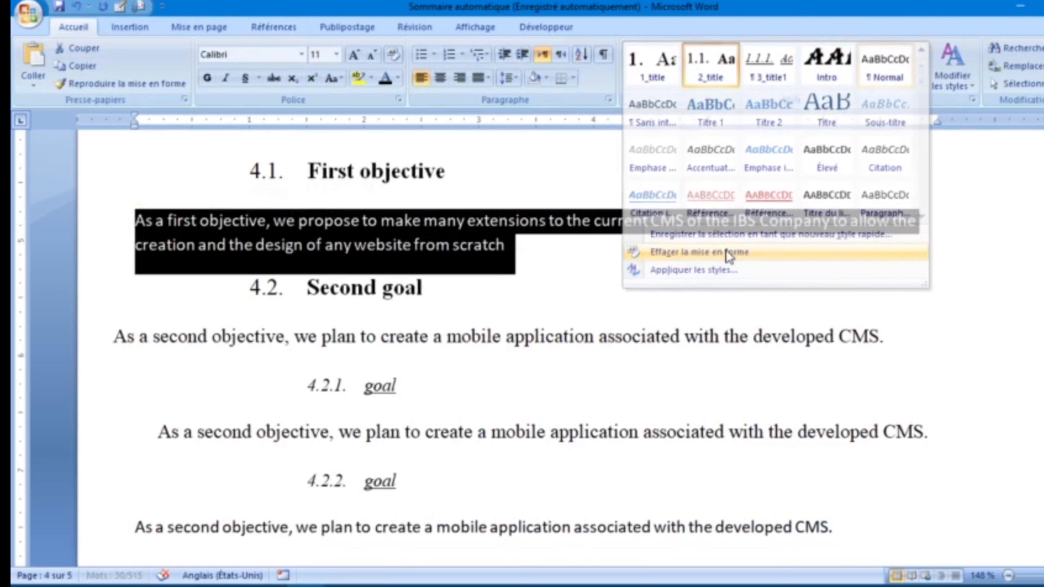
Update the fields of the table of contents, choosing to refresh the entire table.
drag(1043, 405, 1042, 240)
click(557, 284)
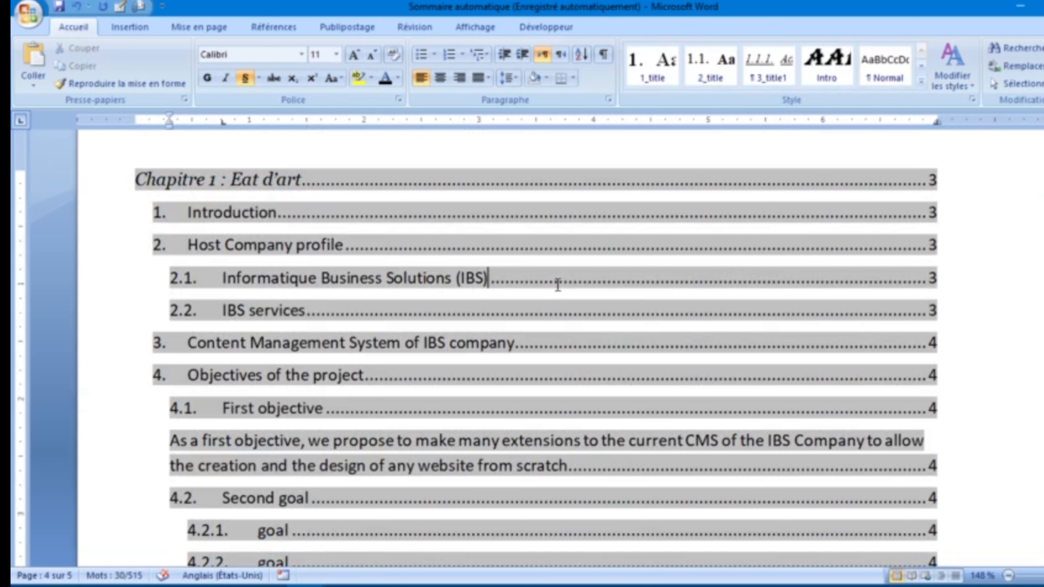
right_click(556, 285)
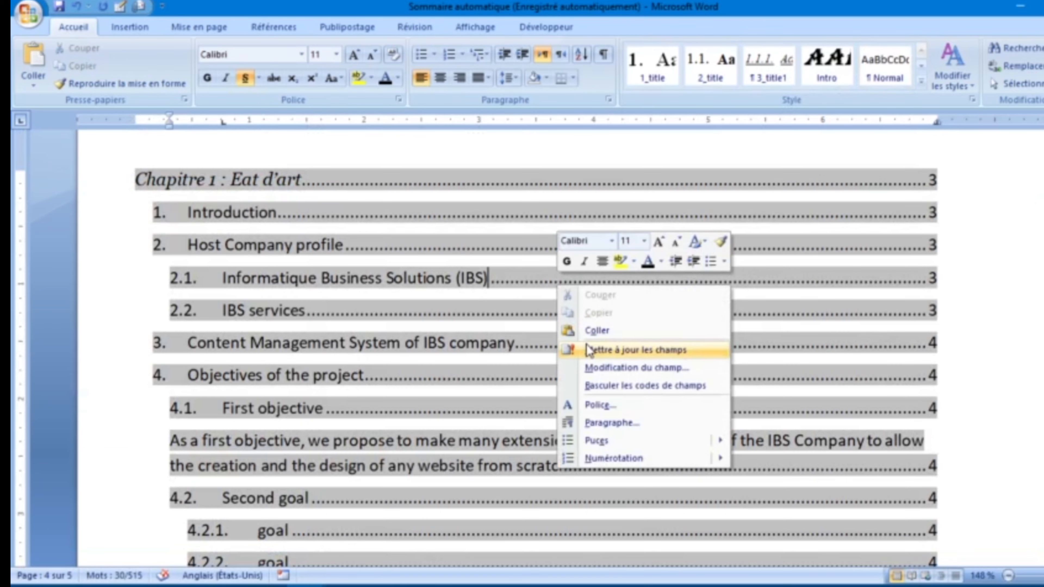
click(589, 350)
click(563, 296)
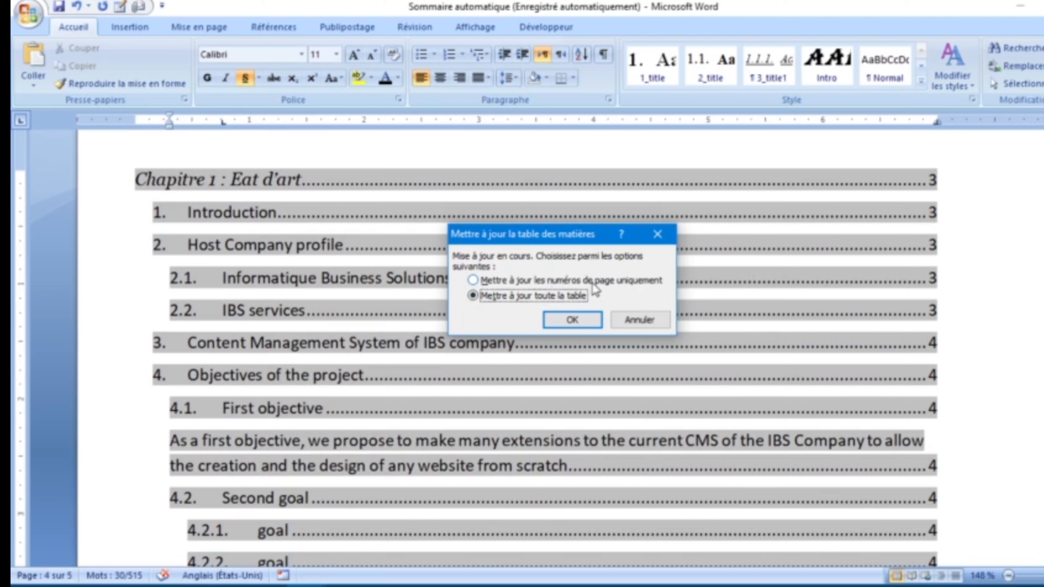
click(586, 317)
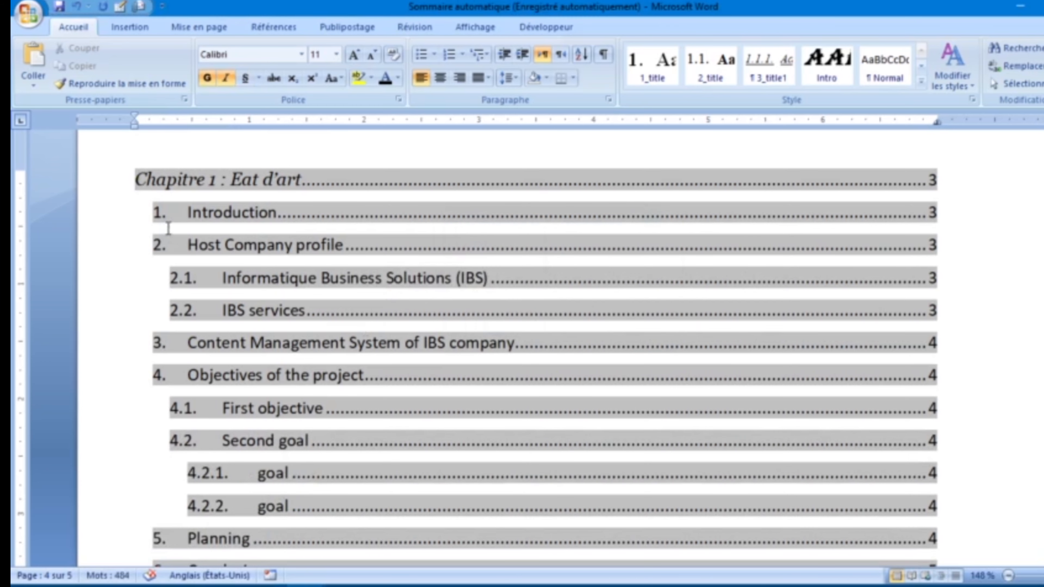
Go through the table of contents entries line by line to examine their numbering and levels.
click(155, 213)
key(Down)
key(Down)
key(Down)
key(Down)
key(Down)
key(Down)
key(Down)
key(Down)
key(Down)
key(Down)
key(Down)
key(Down)
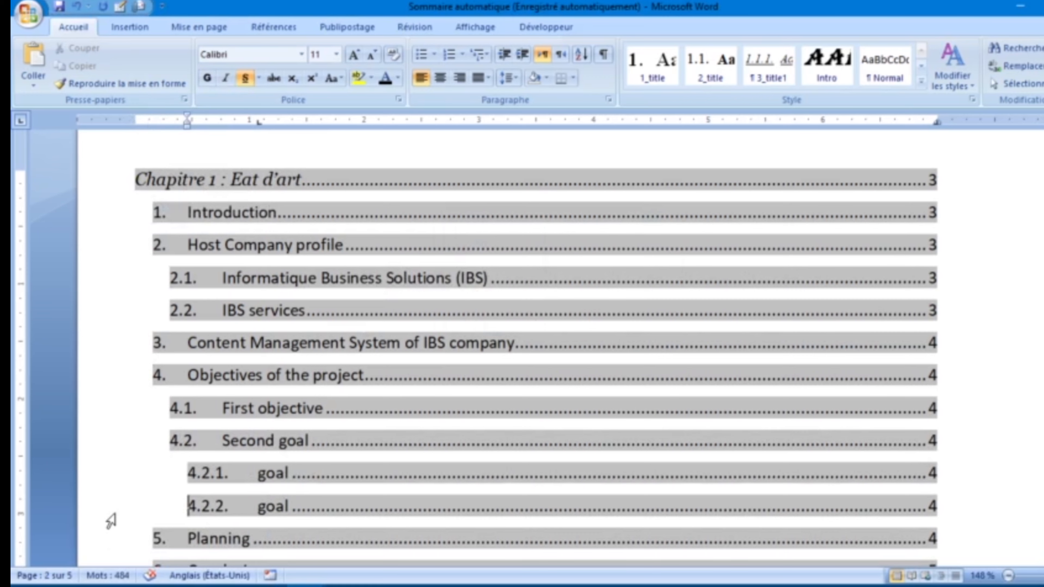
key(Up)
key(Up)
key(Up)
key(Up)
key(Up)
key(Up)
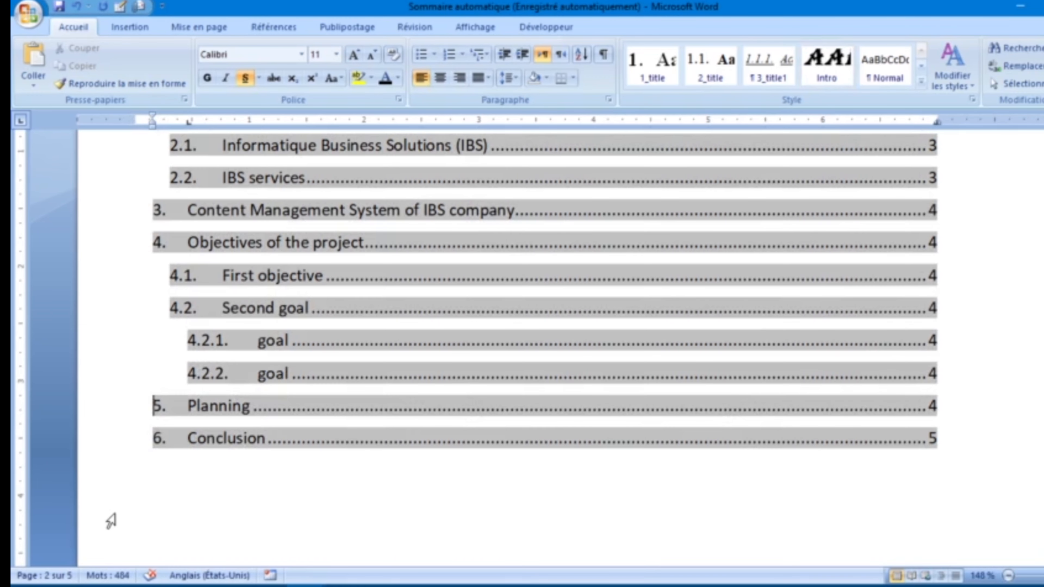
key(Up)
key(Up)
key(Up)
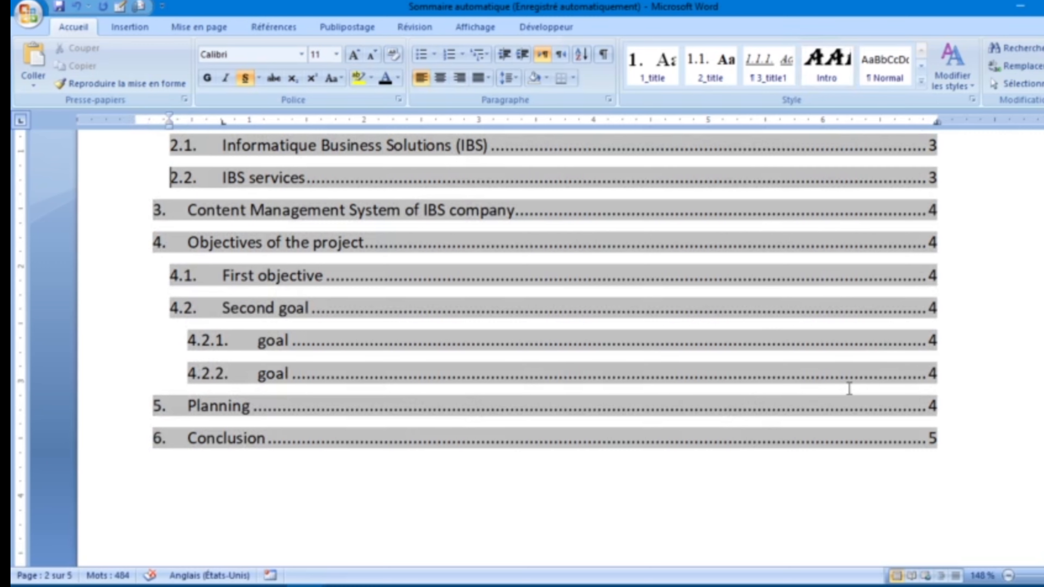
Check which quick style is applied to the "Introduction Générale" title.
mouse_move(1043, 246)
mouse_down()
mouse_move(1043, 231)
mouse_move(1043, 251)
mouse_up()
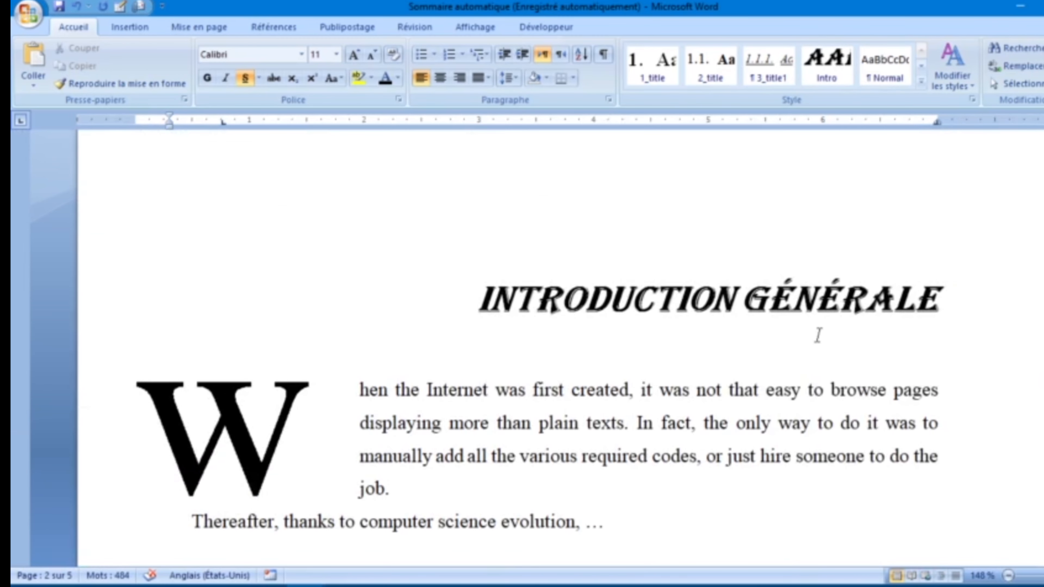
click(791, 307)
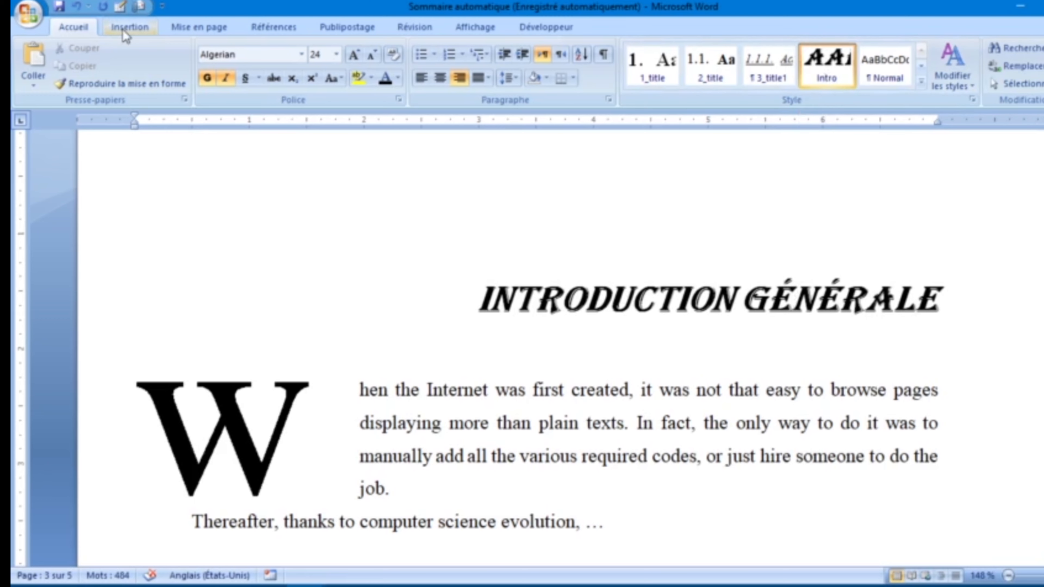
drag(1042, 312, 1042, 260)
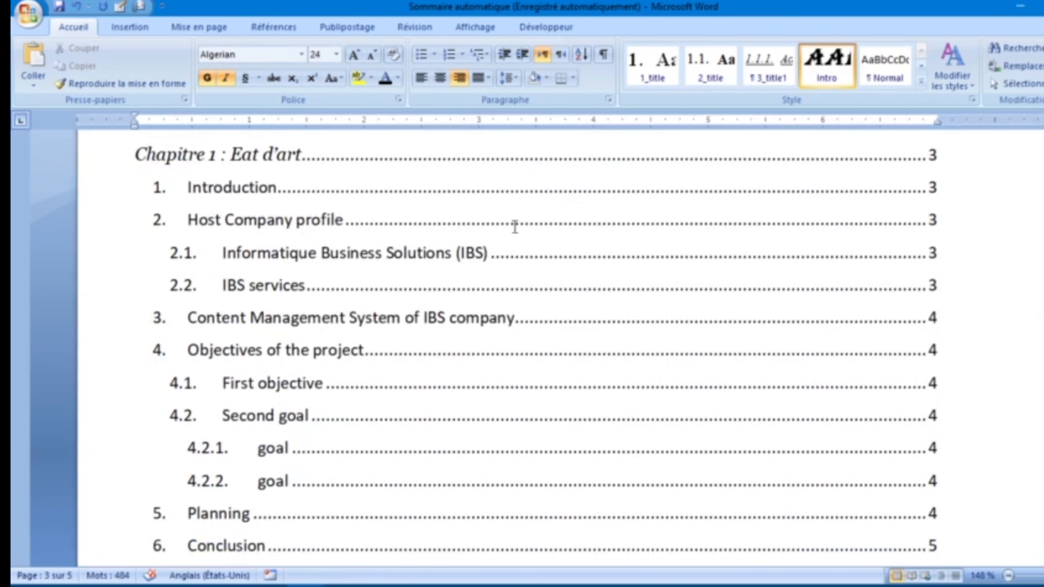
Open the custom table of contents settings, increase the number of displayed levels and reset the style levels in the options.
click(385, 240)
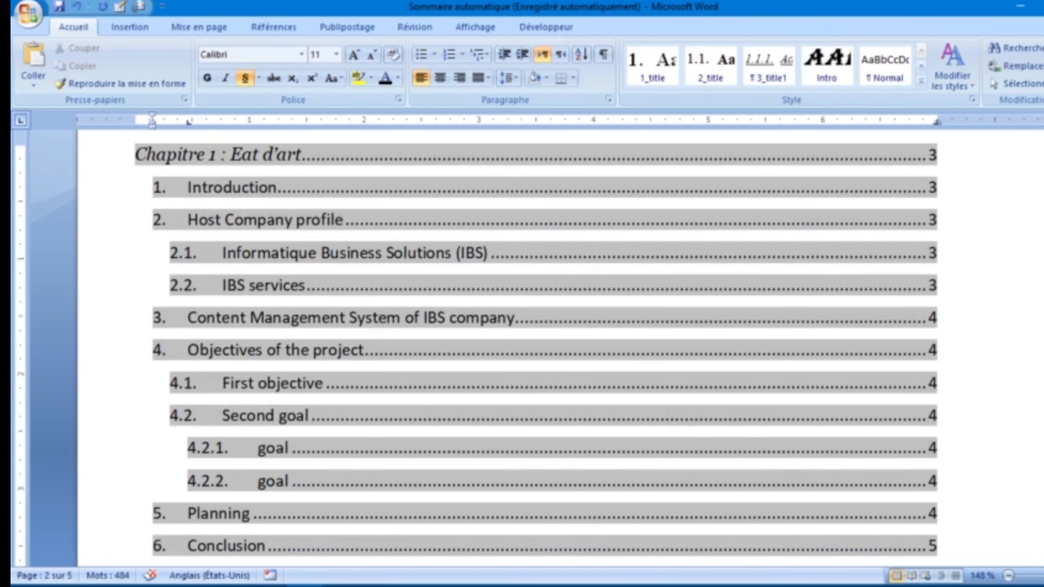
scroll(534, 354, up, 2)
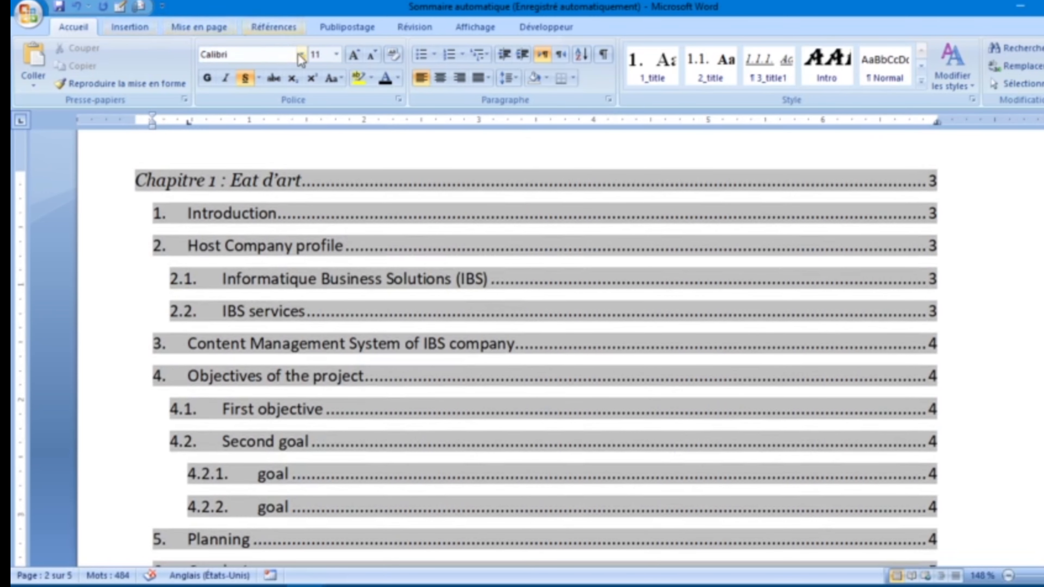
click(273, 29)
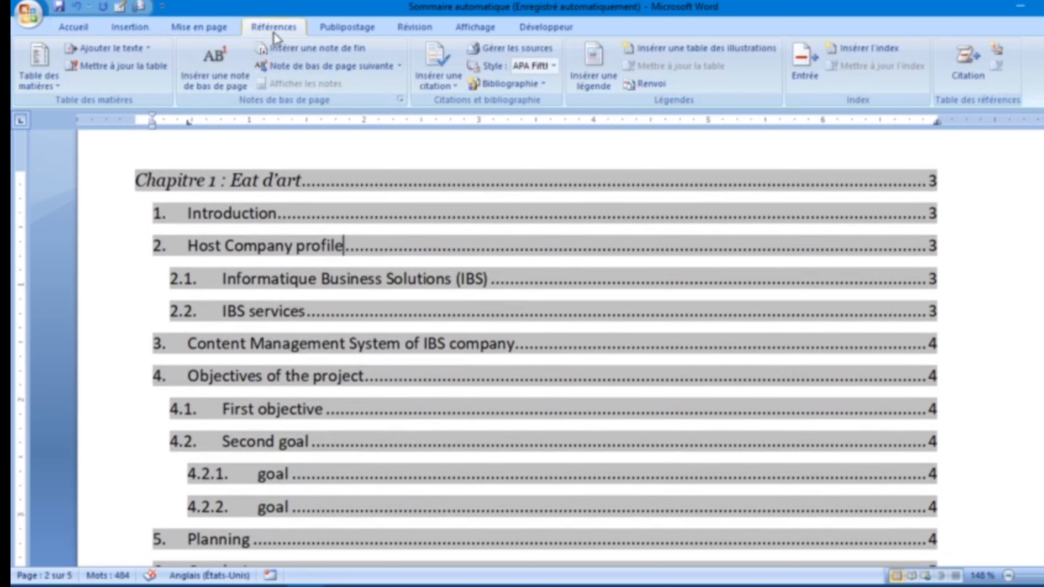
click(57, 82)
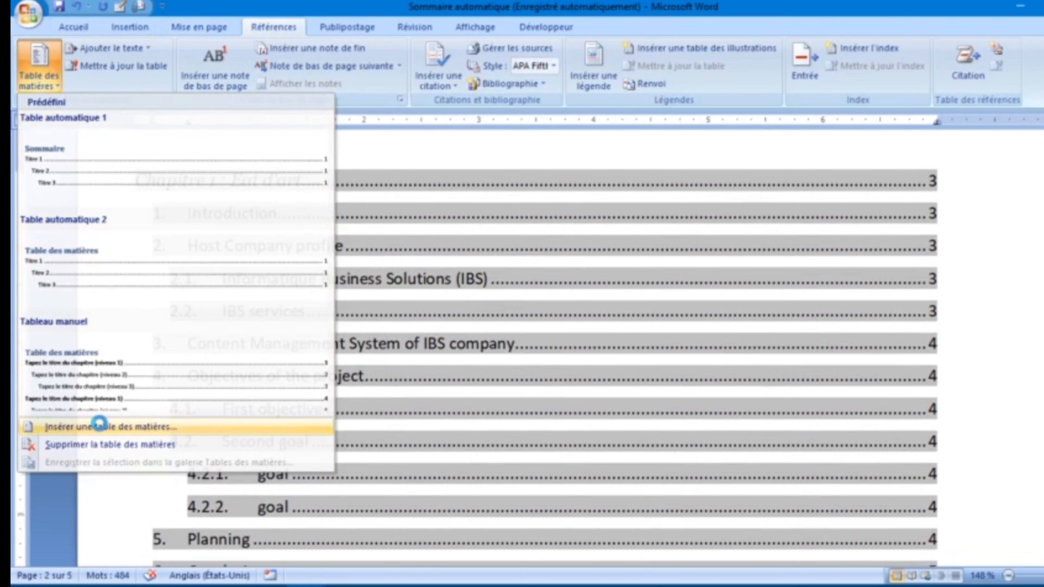
click(108, 427)
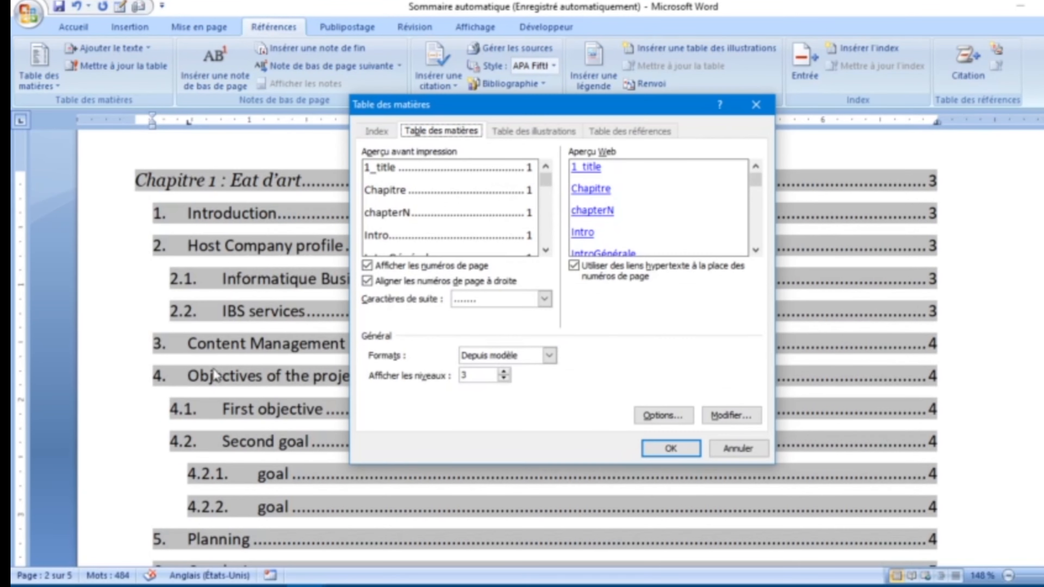
click(504, 372)
click(665, 416)
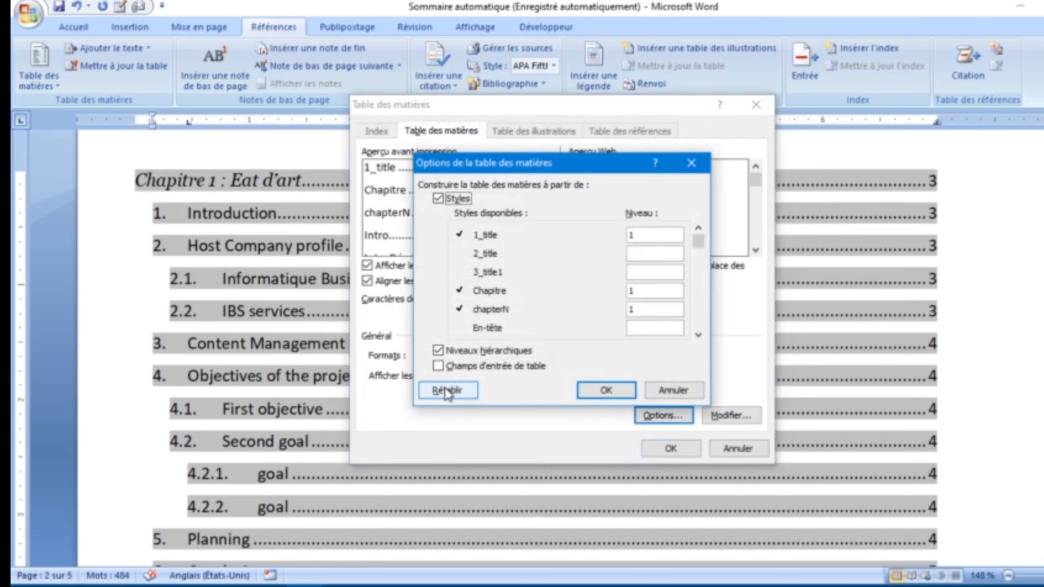
click(444, 387)
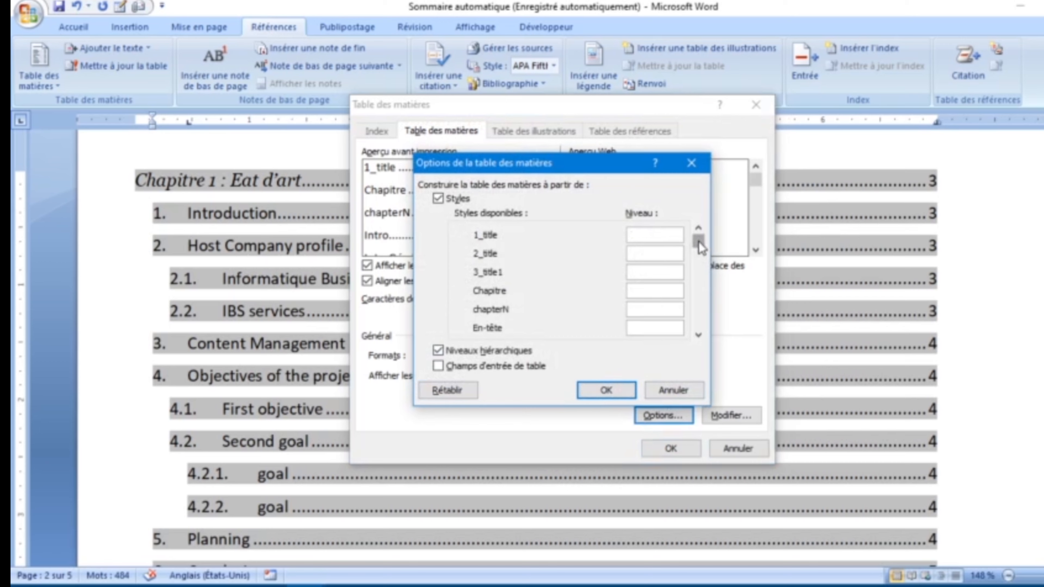
Assign table of contents level 1 to the Intro and Chapitre styles.
drag(698, 241, 700, 261)
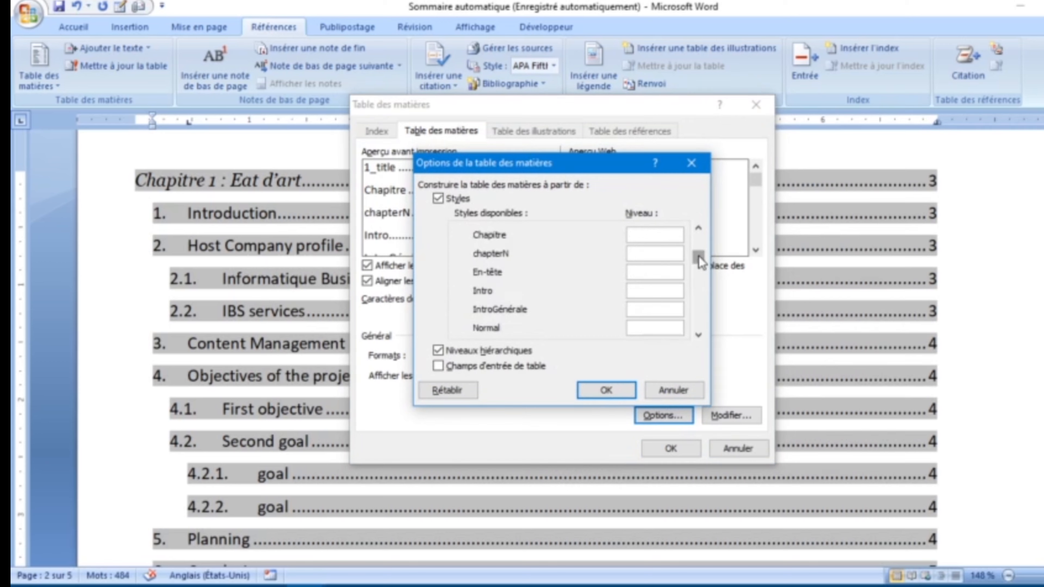
click(656, 309)
click(644, 288)
text(1)
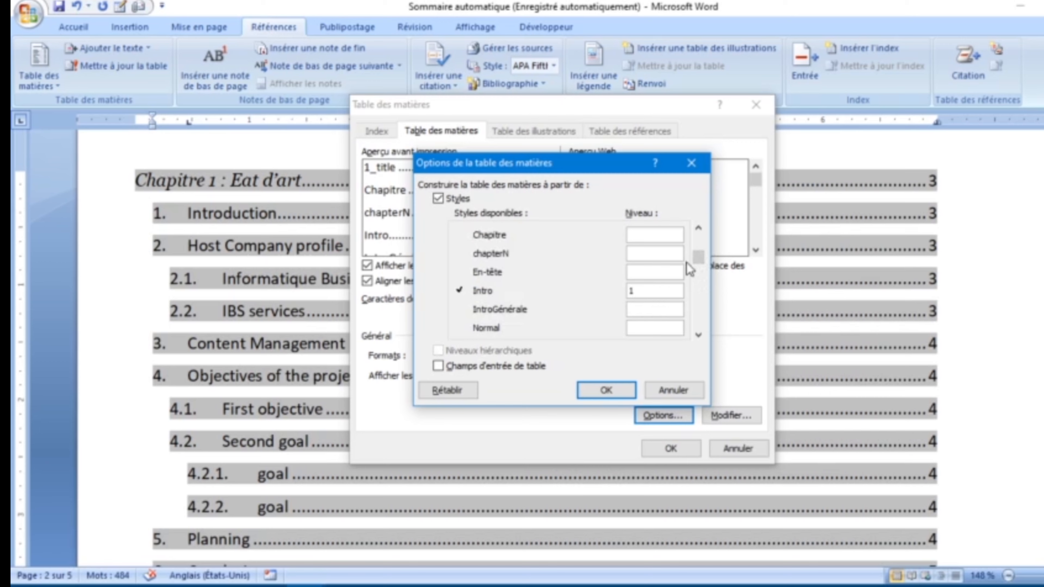
click(698, 231)
click(637, 249)
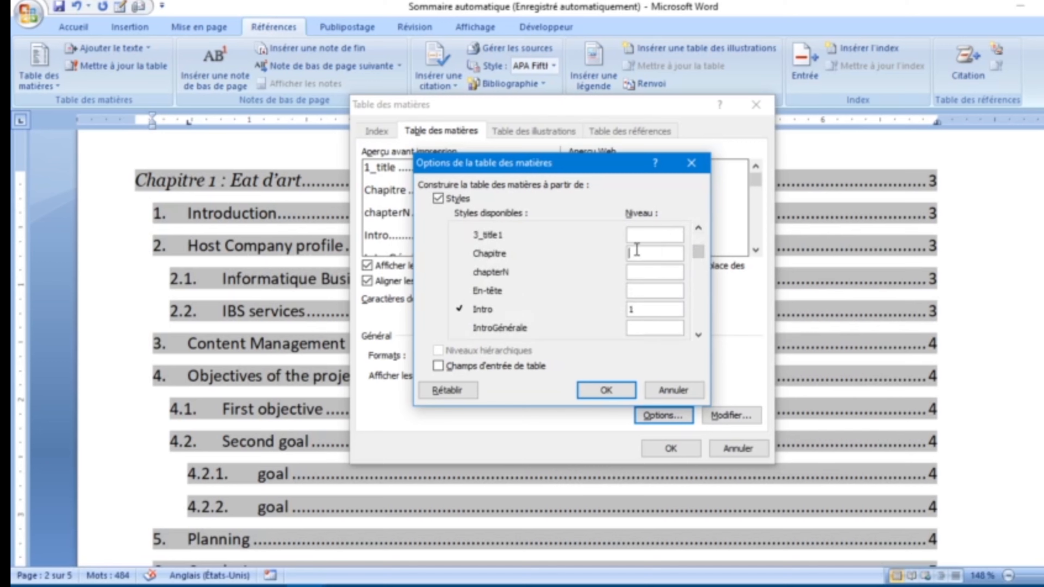
text(1)
Set 1_title to level 2, 2_title to level 3 and 3_title1 to level 4, and replace the selected table of contents.
click(699, 228)
click(699, 229)
click(671, 234)
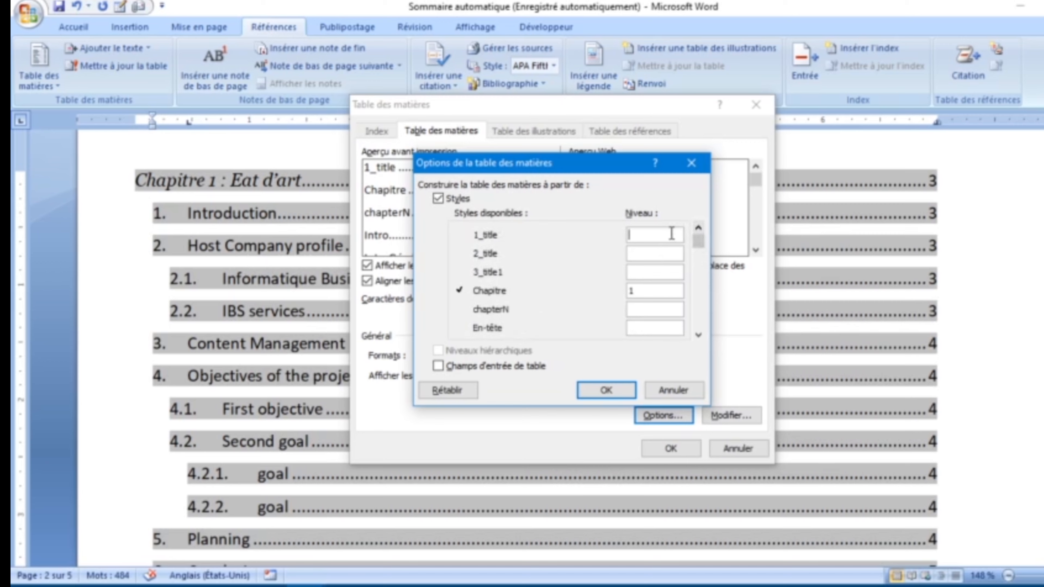
text(2)
text(3)
click(654, 268)
text(4)
click(612, 389)
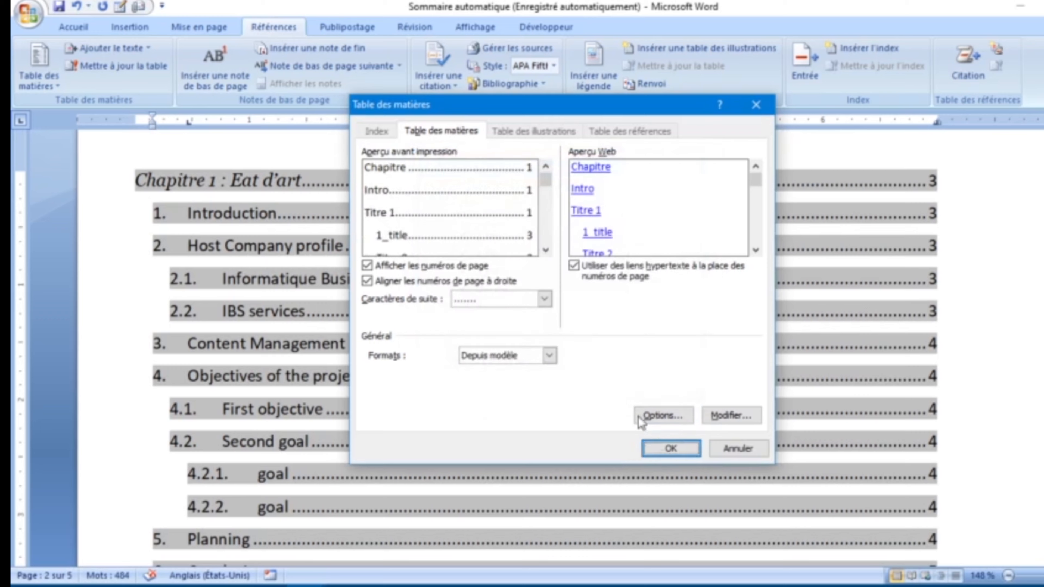
click(671, 448)
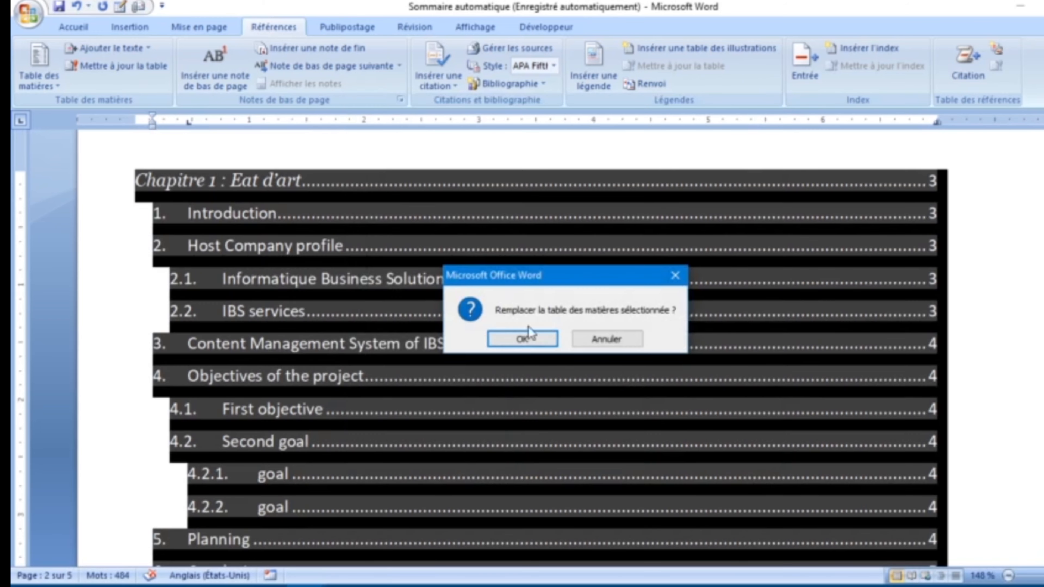
click(521, 335)
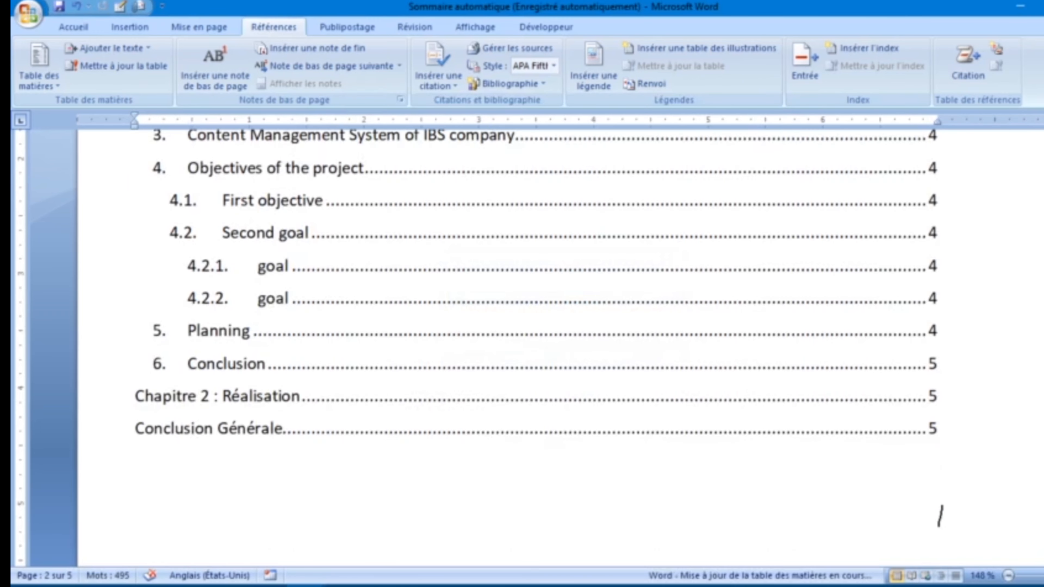
Examine the regenerated table of contents from "Introduction Générale" down to "Conclusion Générale" at 140% zoom.
drag(1043, 263, 1043, 247)
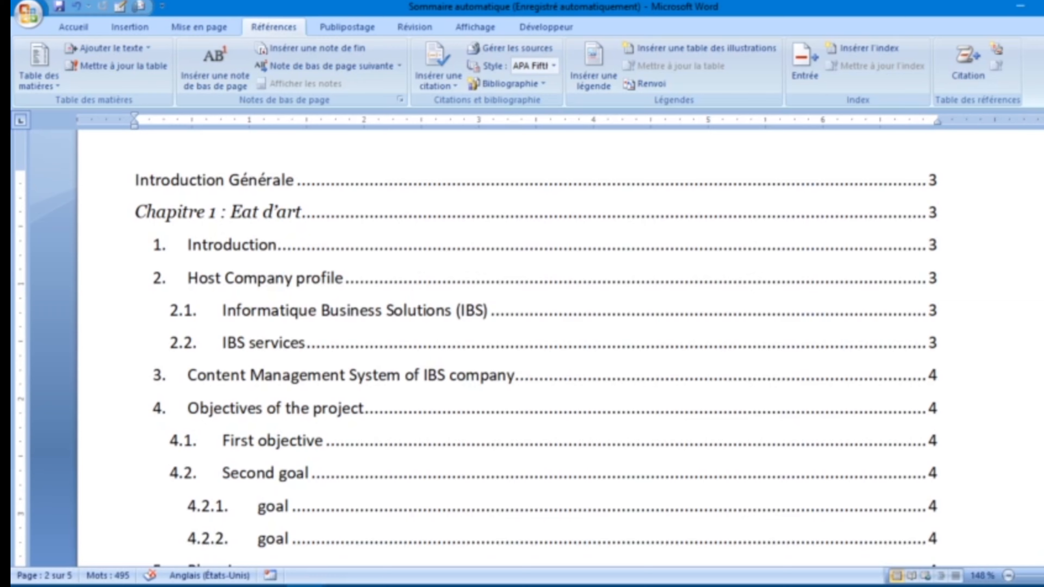
scroll(529, 355, down, 3)
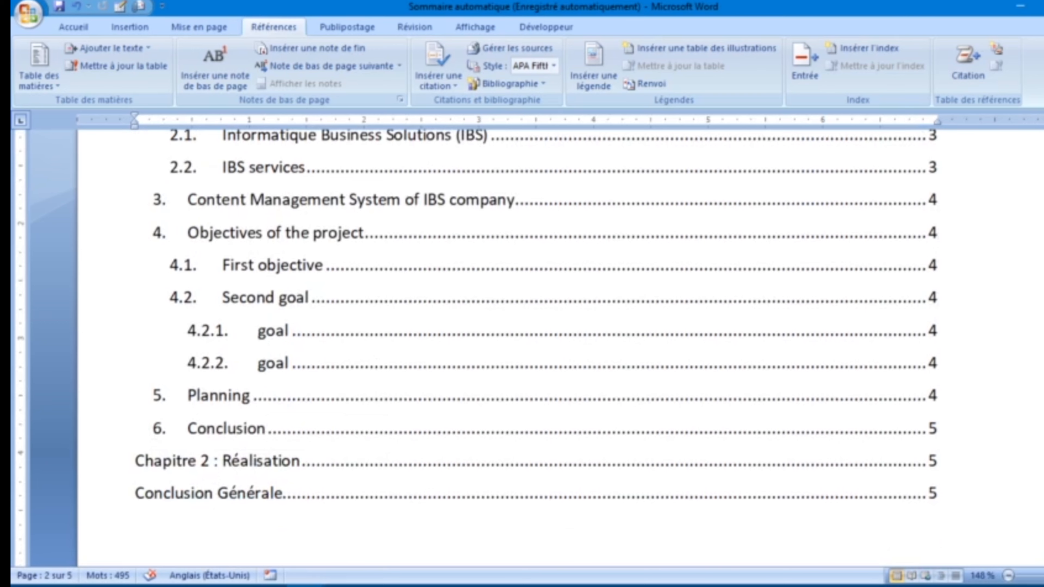
drag(1043, 249, 1043, 237)
click(1009, 575)
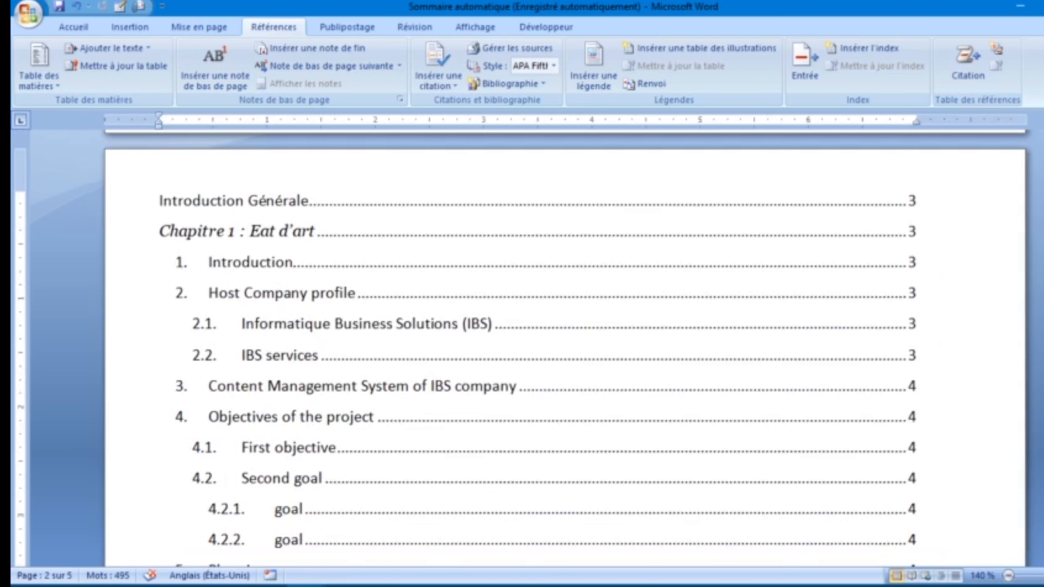
scroll(524, 348, down, 2)
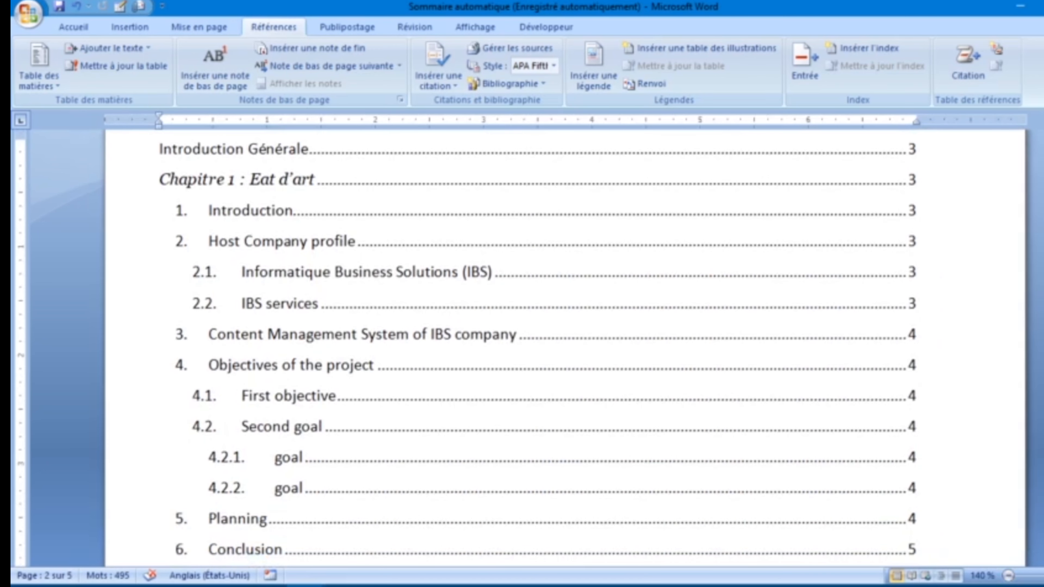
scroll(523, 349, down, 2)
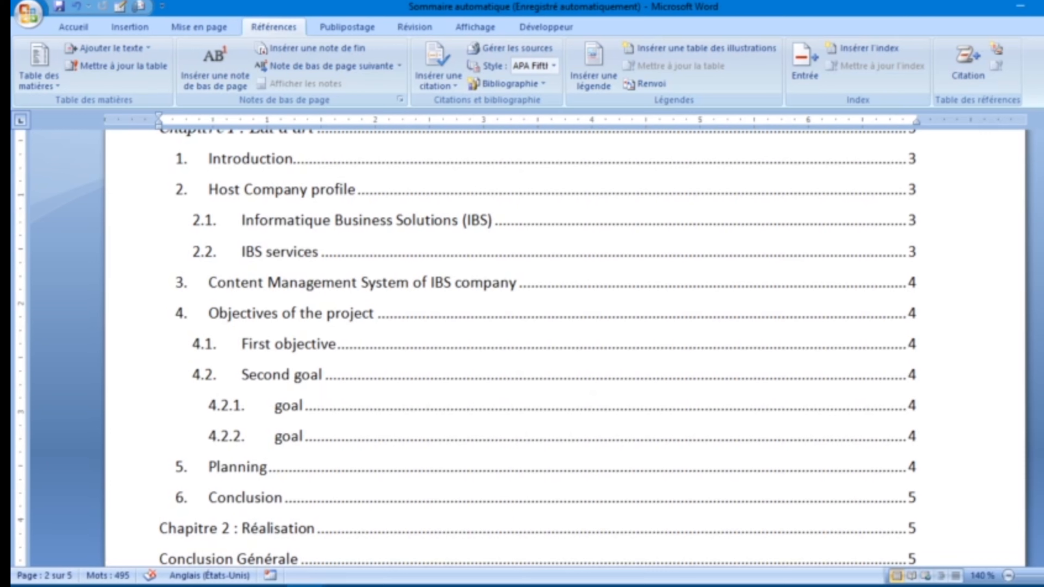
Follow the table of contents link to heading 4.2.1 "goal" and delete that heading together with the paragraph below it.
drag(1043, 226, 1043, 228)
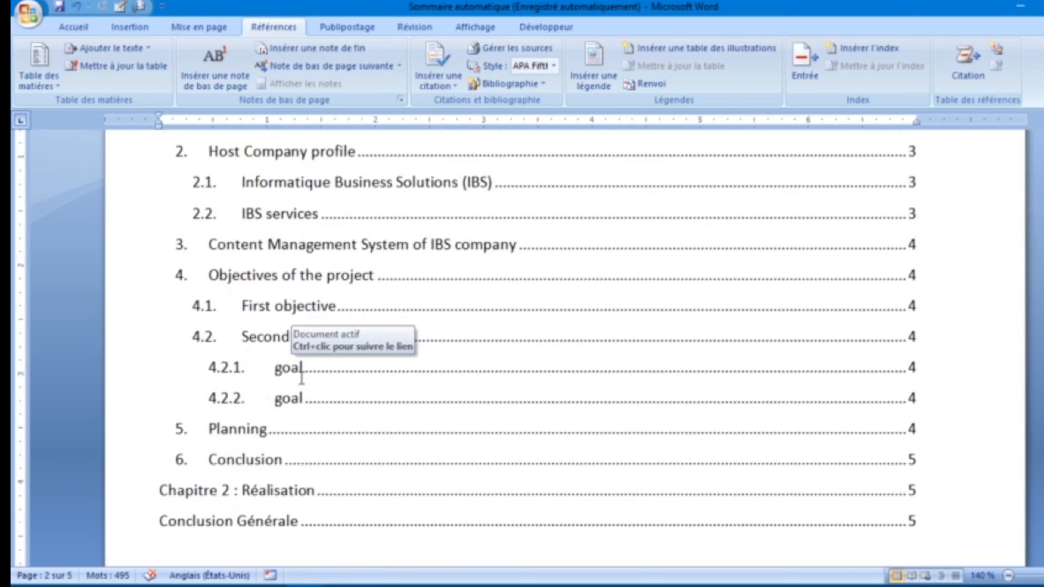
double_click(287, 368)
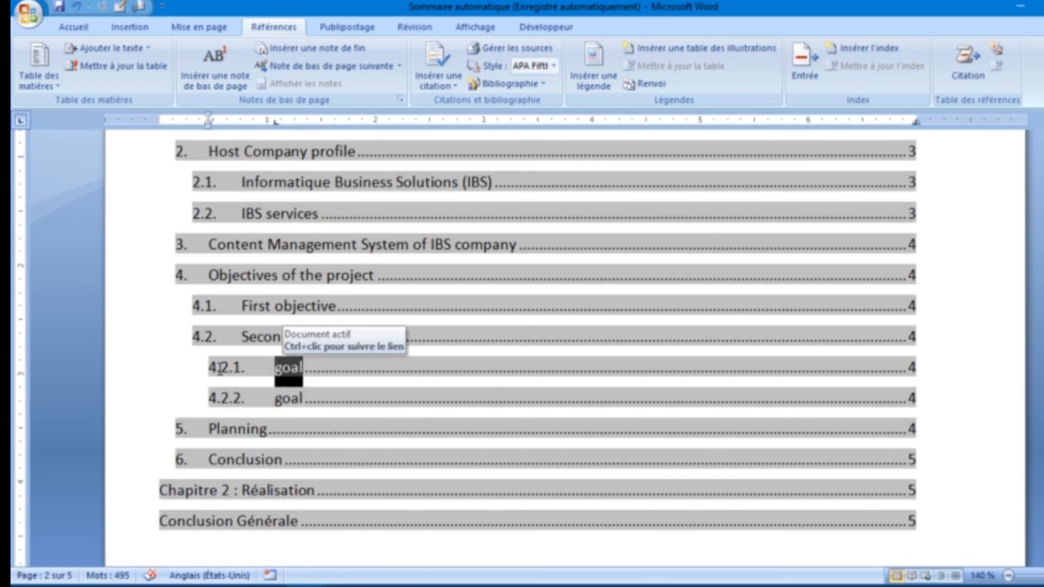
ctrl+click(289, 370)
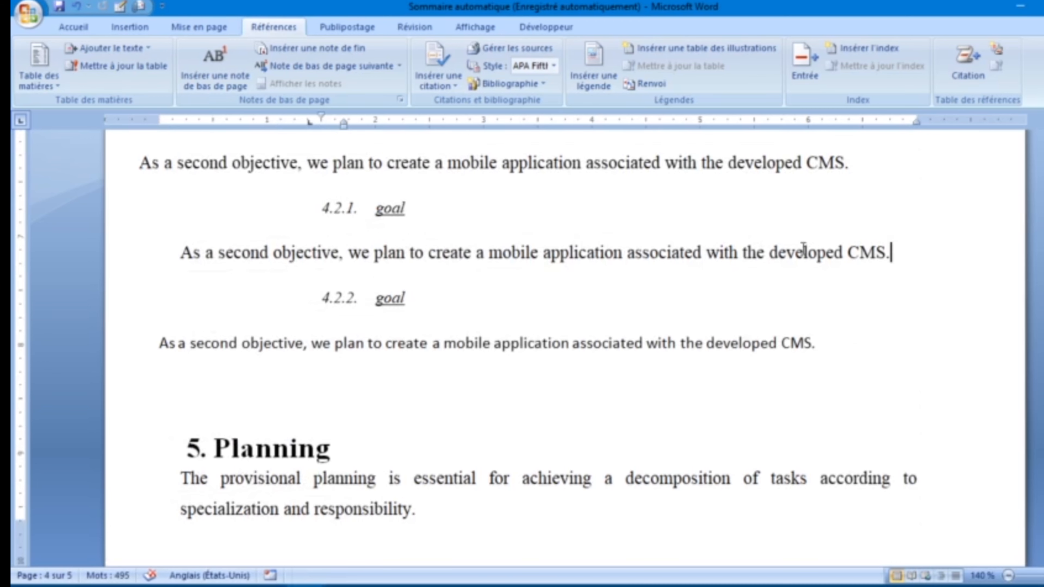
drag(892, 252, 302, 215)
key(Delete)
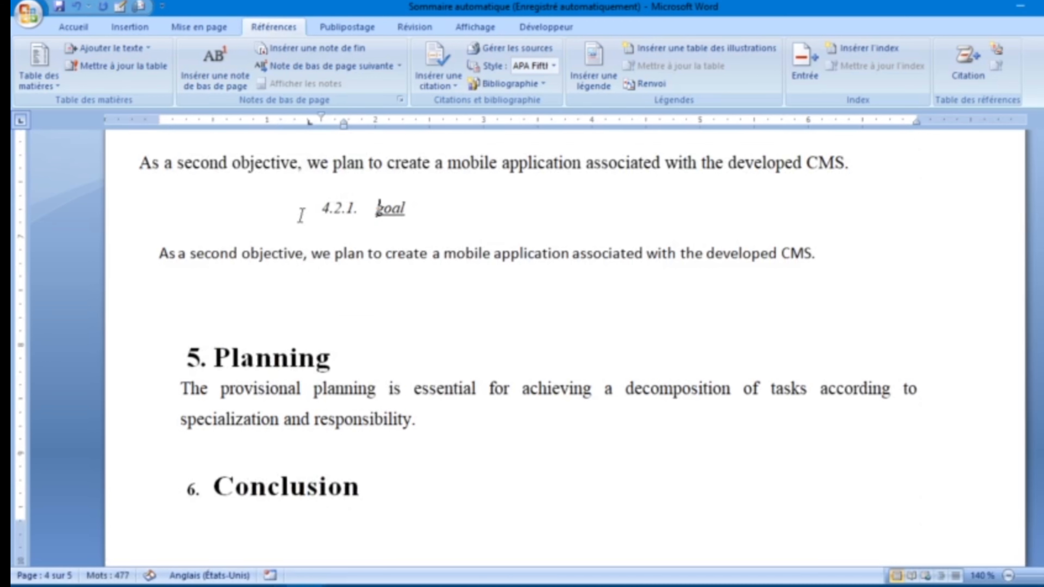
Update the table of contents fields and check the entries under "4.2. Second goal".
drag(1043, 408, 1043, 218)
click(432, 224)
right_click(431, 224)
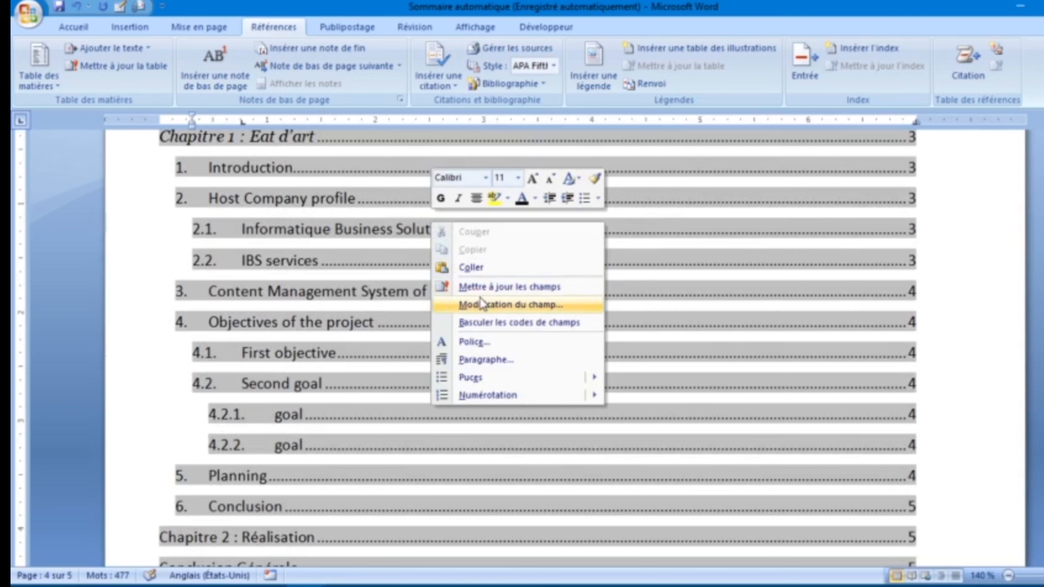
click(494, 287)
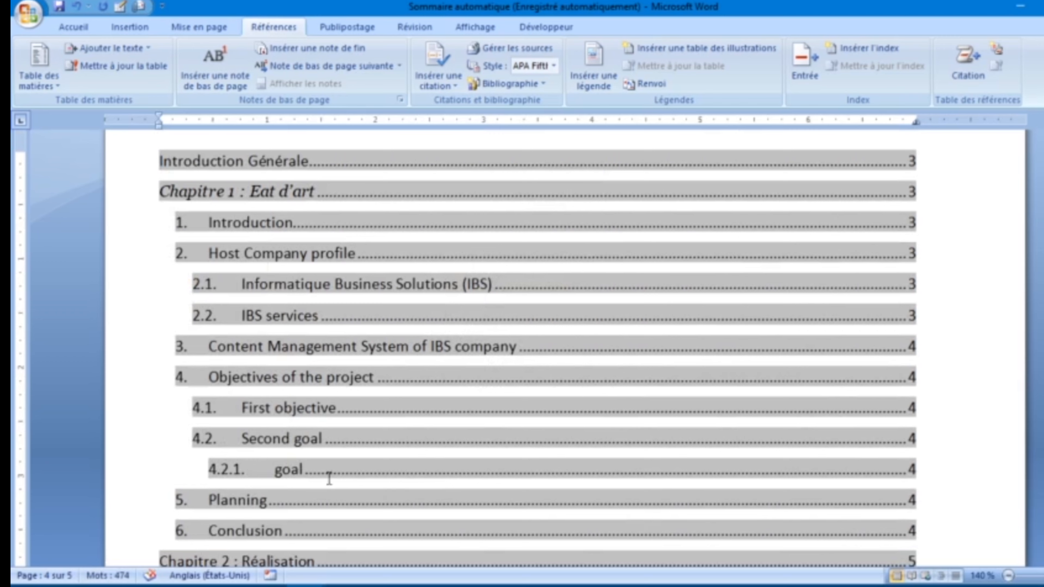
drag(297, 468, 269, 441)
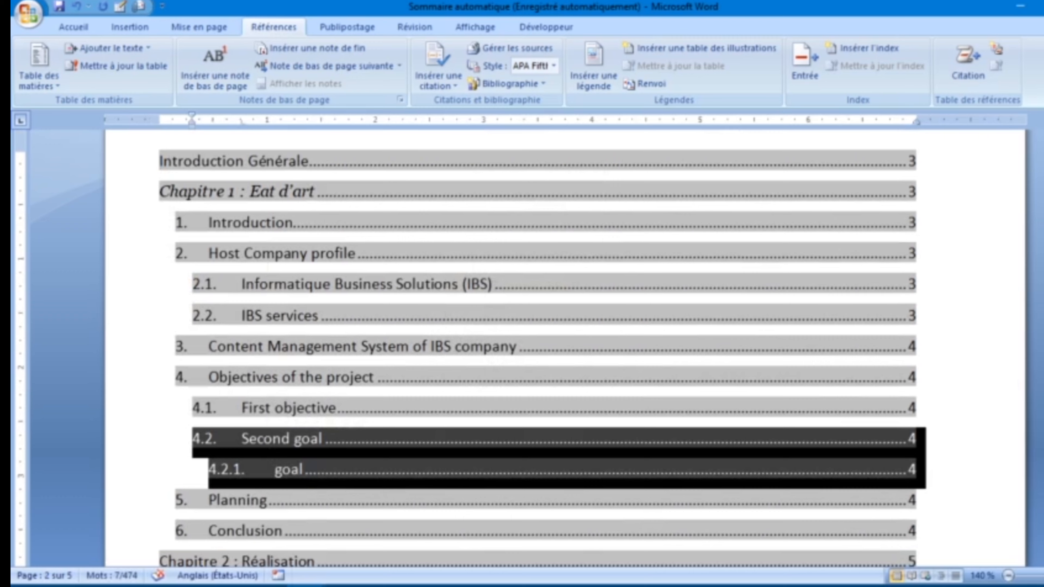
Check which quick style the "1. Introduction" heading of Chapitre 1 uses and review the table of contents entries.
drag(1043, 230, 1043, 331)
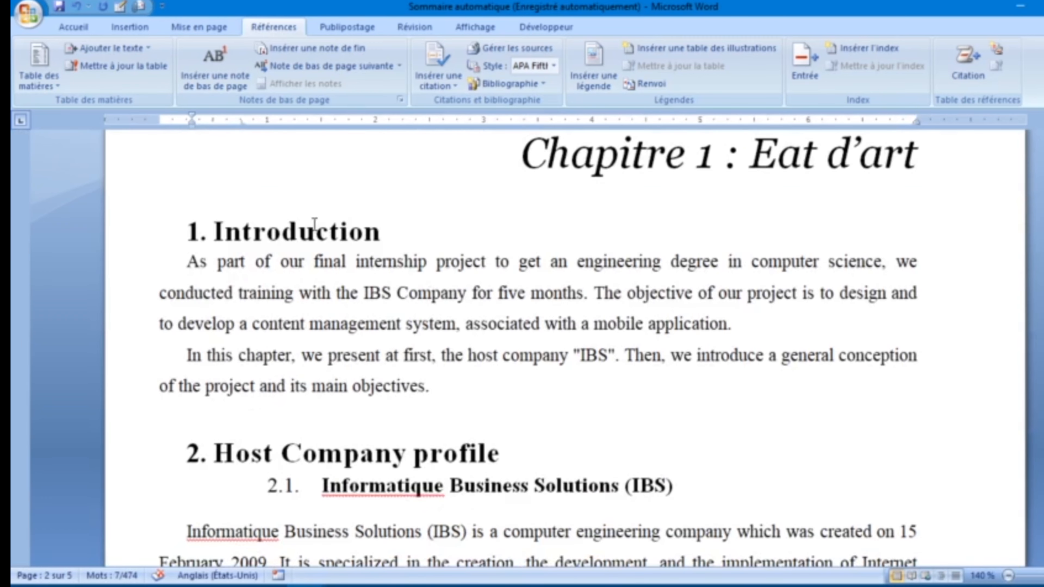
click(299, 231)
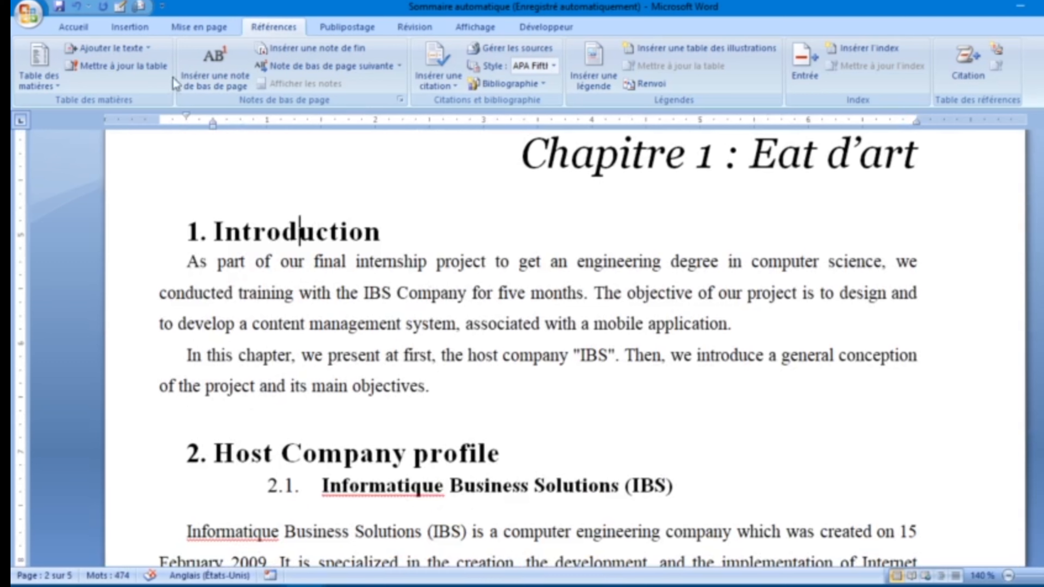
click(74, 27)
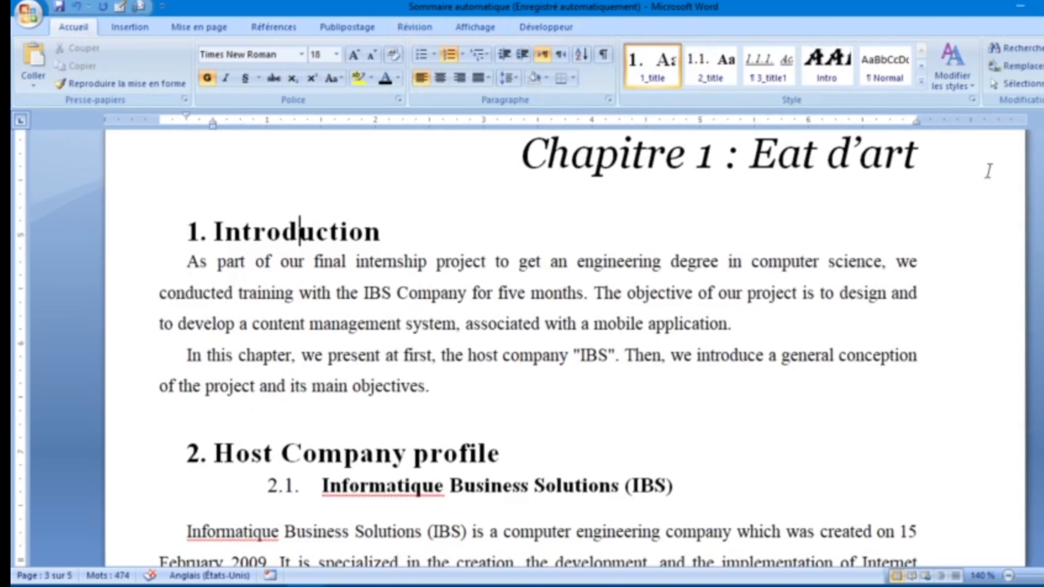
drag(1043, 334, 1043, 237)
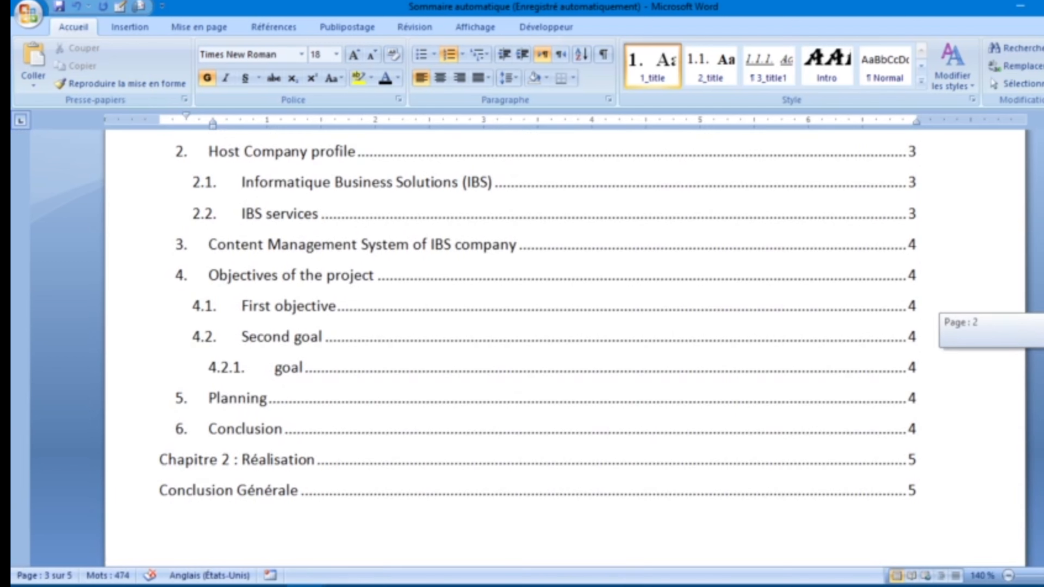
drag(1043, 237, 1043, 237)
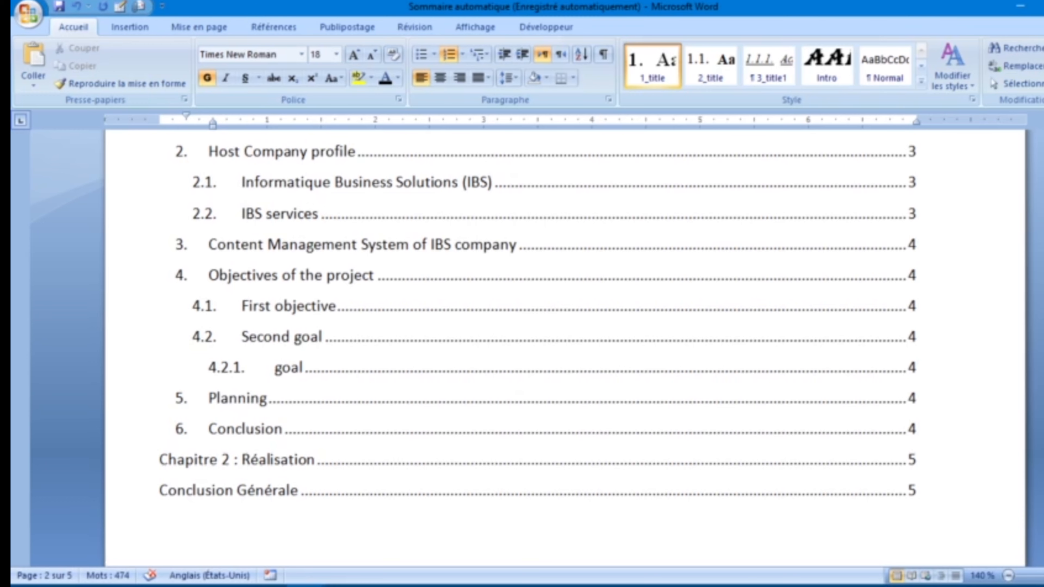
mouse_move(1043, 243)
mouse_down()
mouse_move(1043, 226)
mouse_move(1043, 263)
mouse_up()
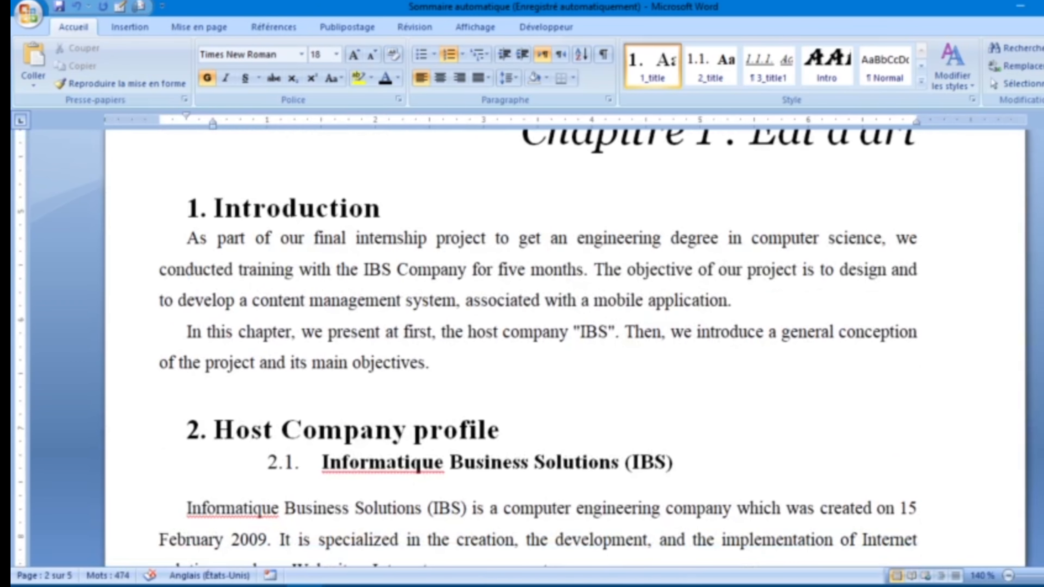
Try the copy-formatting key combination on the "1. Introduction" heading with the on-screen keyboard, and close the keyboard.
click(388, 586)
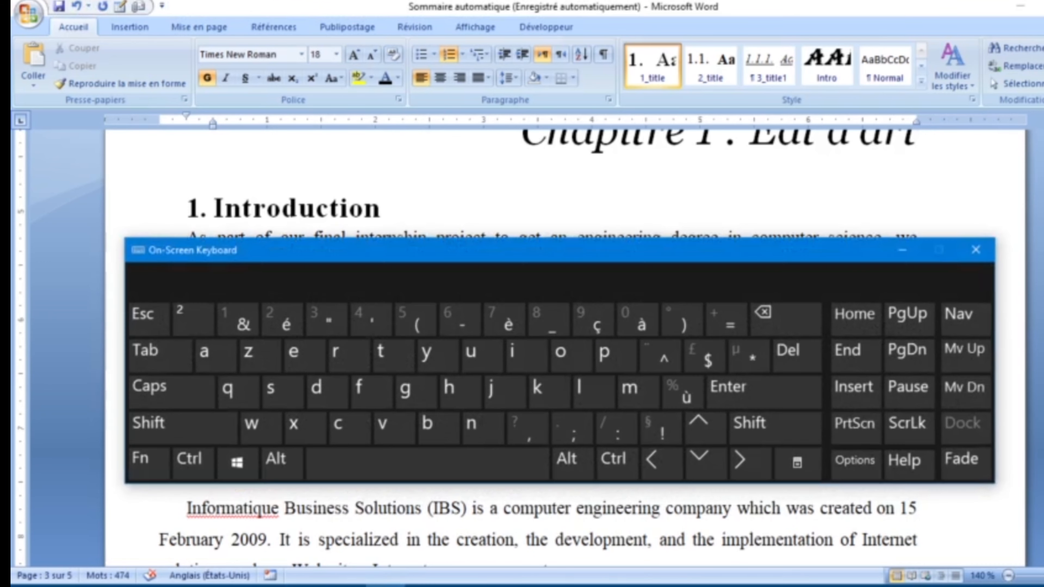
click(193, 460)
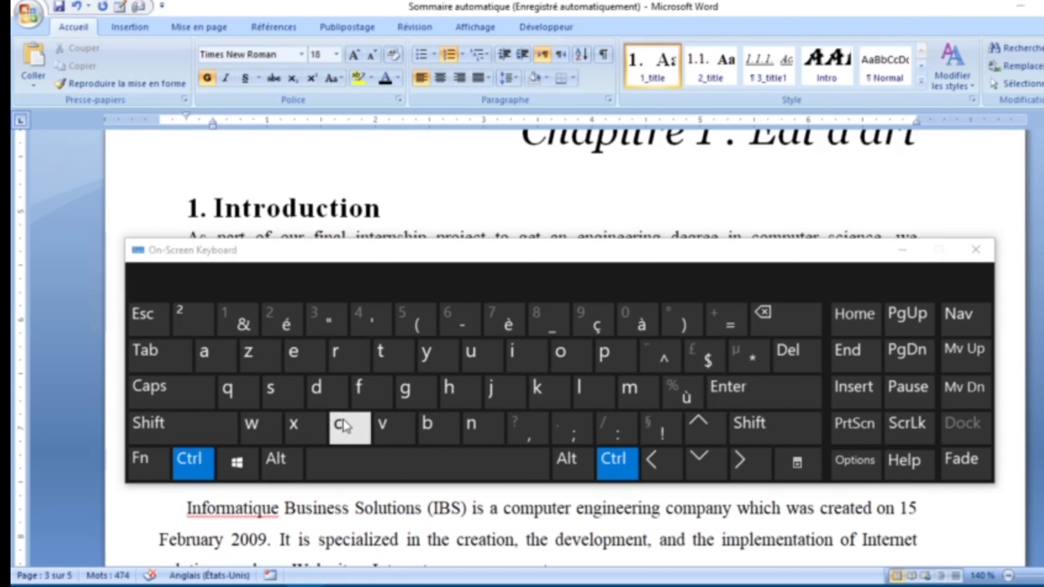
key(shift)
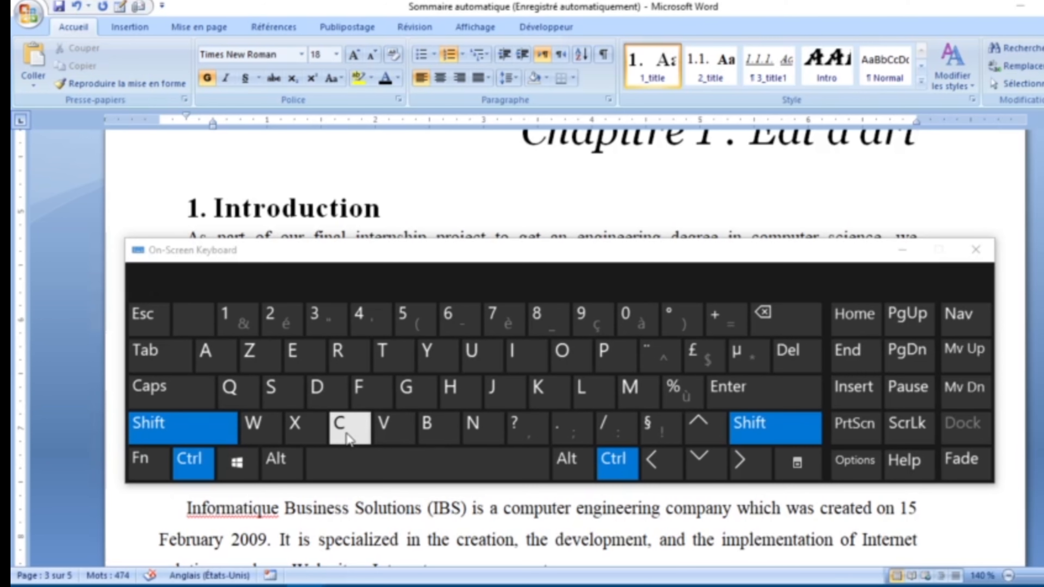
click(348, 437)
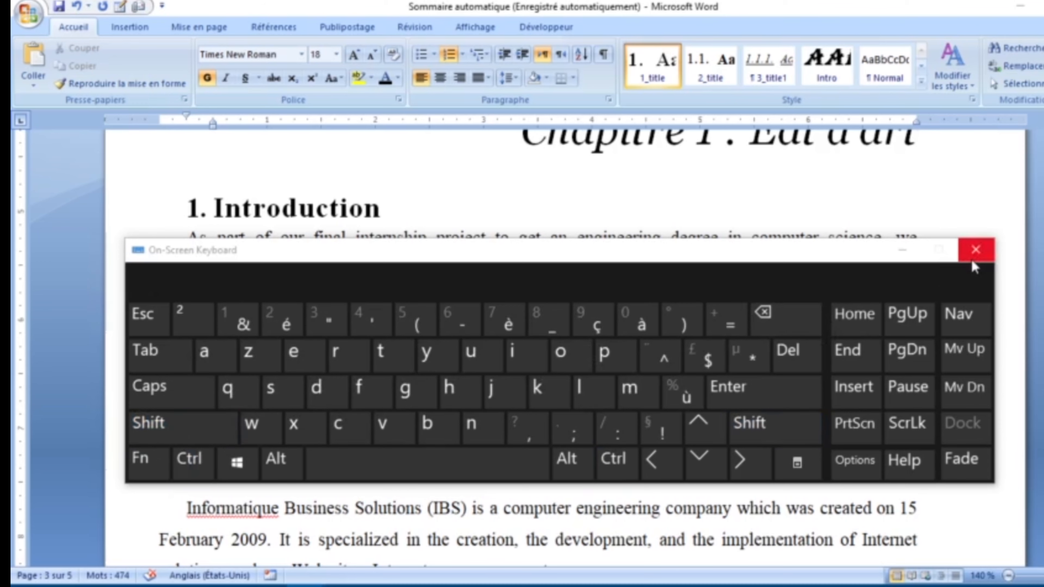
click(975, 249)
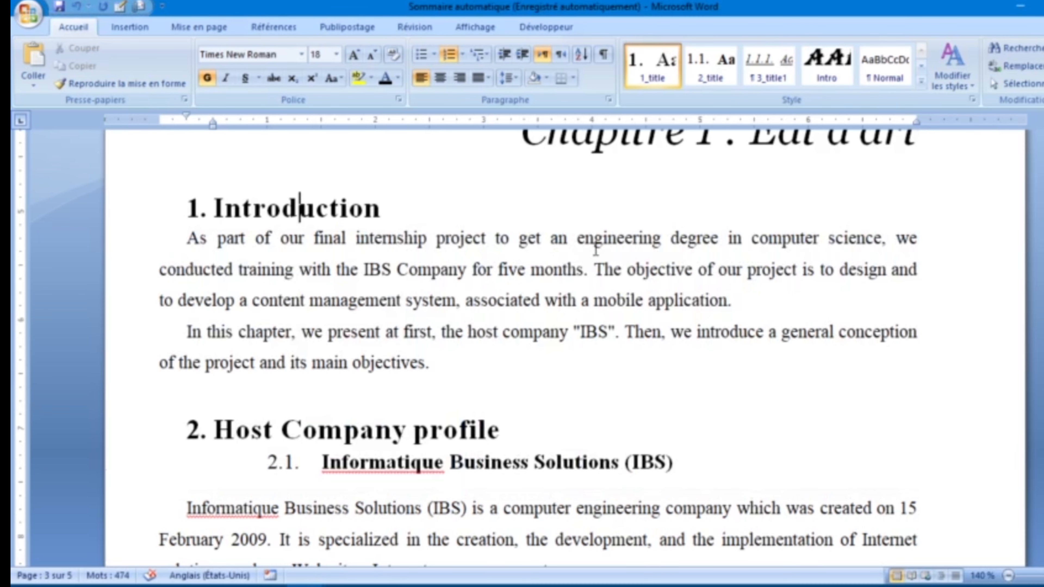
Format "As part of our final internship project to get an engineering" under "1. Introduction" as bold, underlined, 14 pt and red.
drag(670, 239, 189, 237)
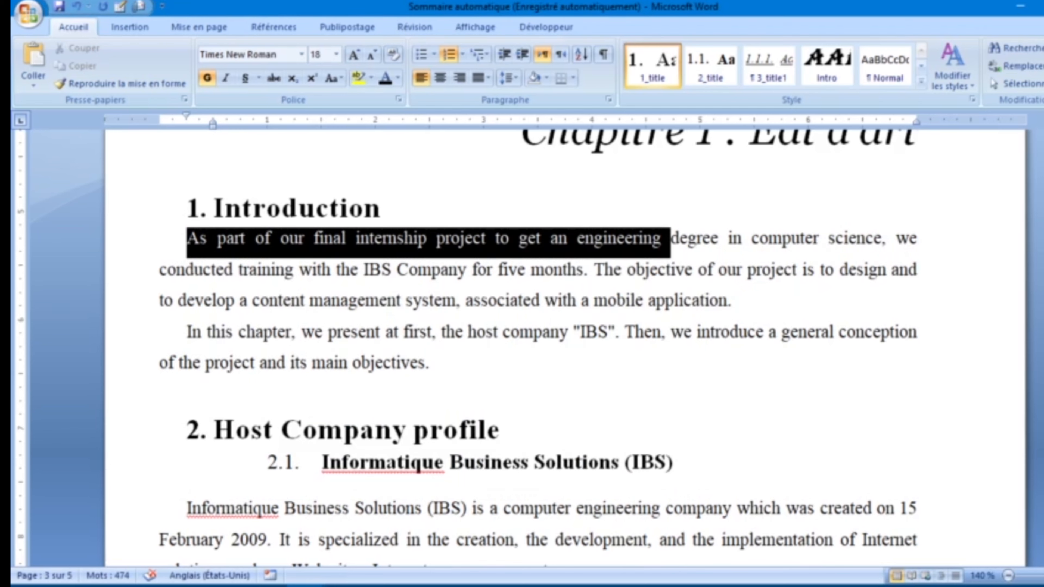
click(207, 78)
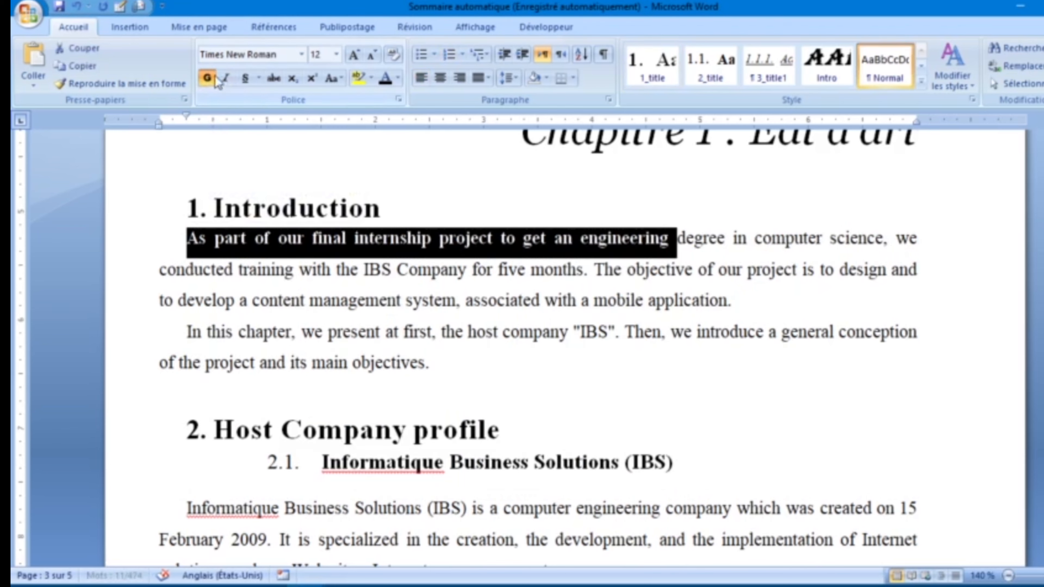
click(396, 78)
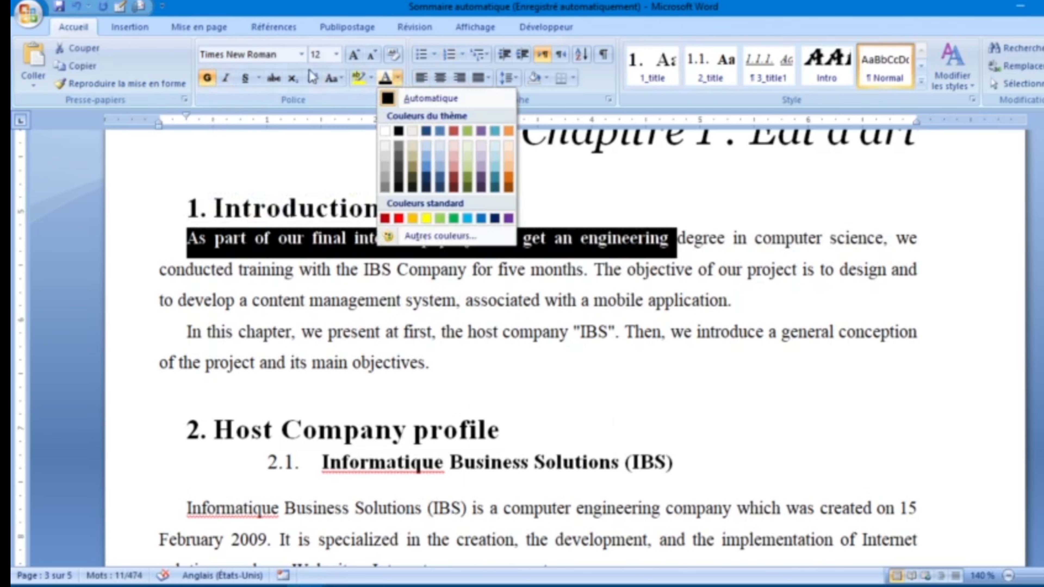
click(244, 79)
click(353, 54)
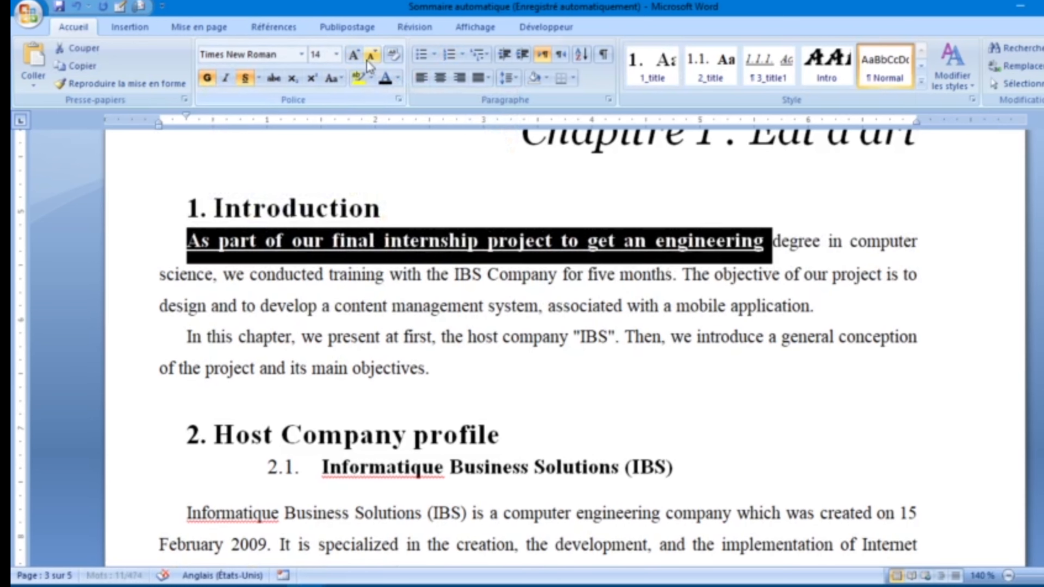
click(396, 78)
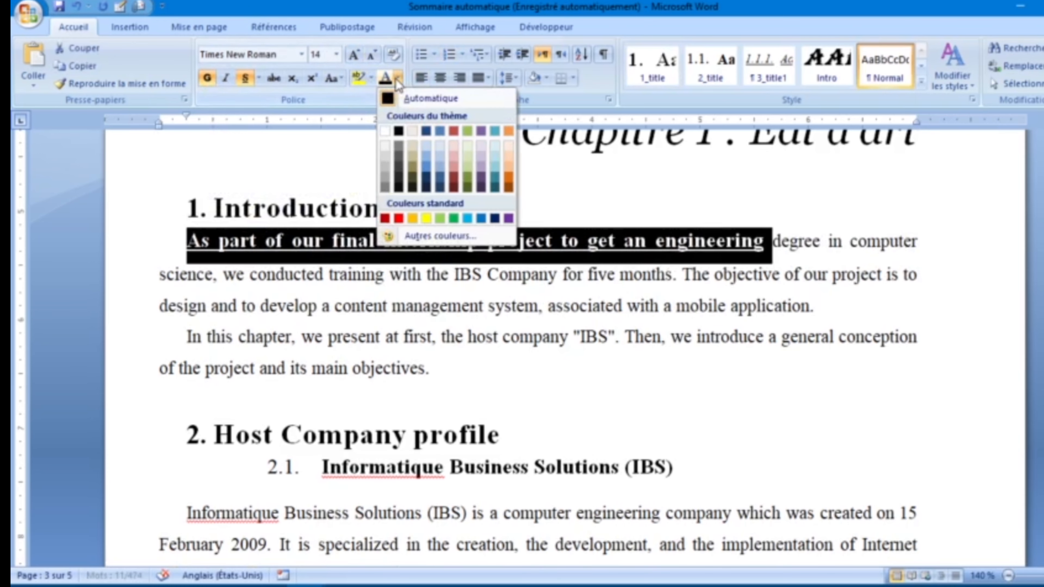
click(398, 218)
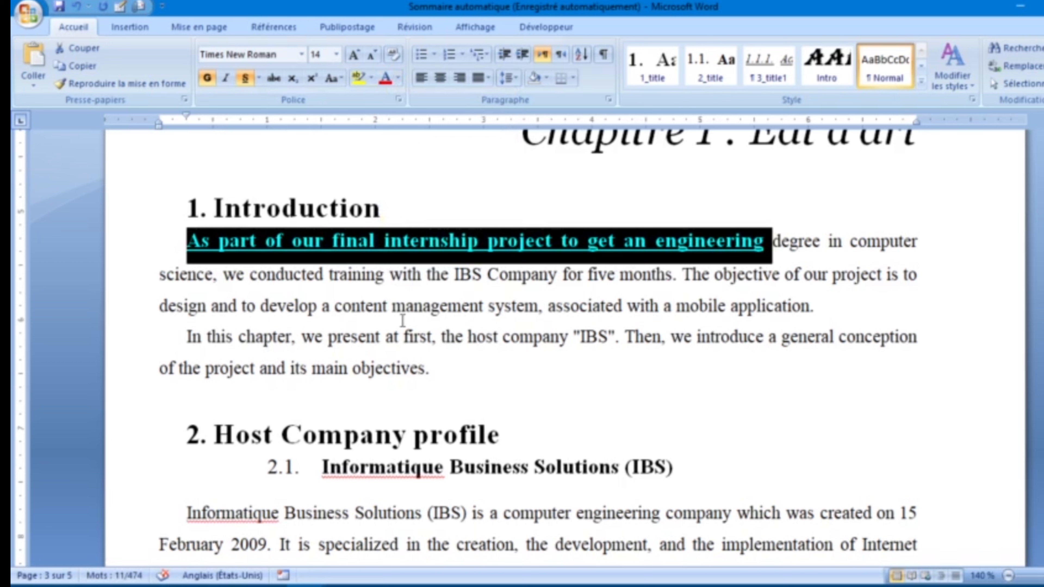
click(406, 306)
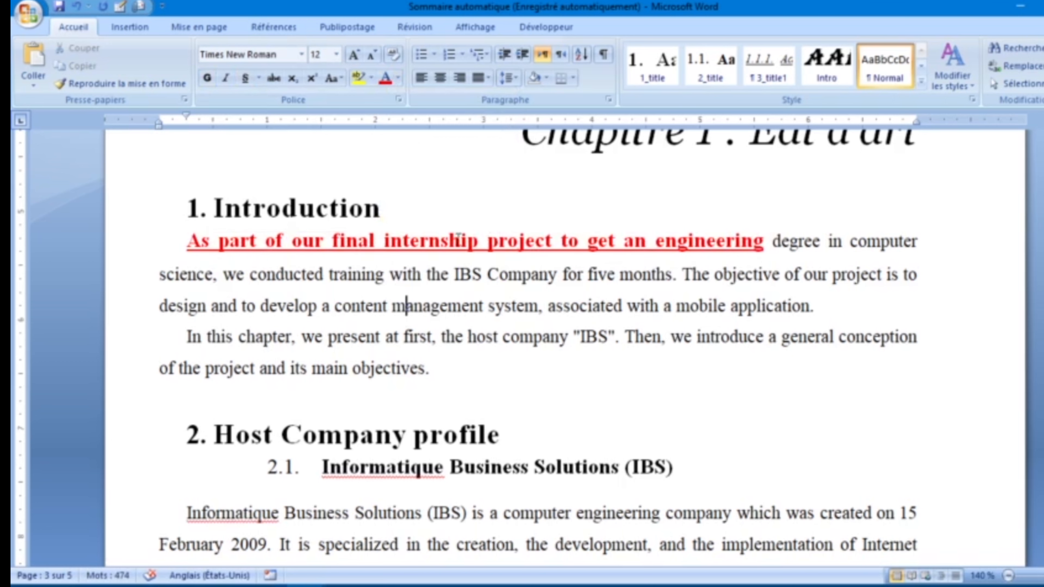
Copy the formatting of the red word "internship" and apply it to "associated" in the paragraph under 4.2.1 "goal".
drag(467, 241, 387, 250)
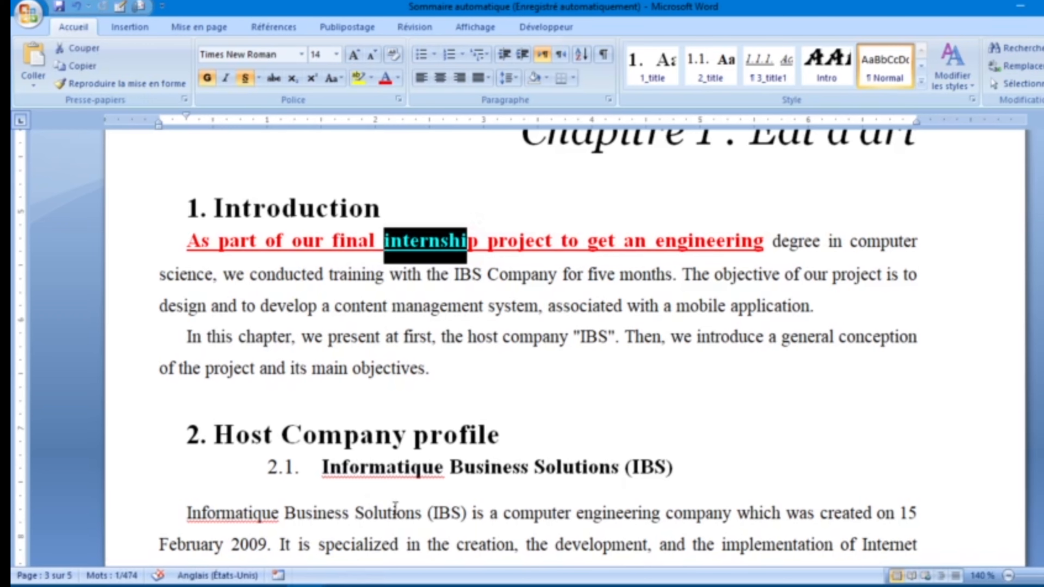
drag(1036, 329, 1036, 378)
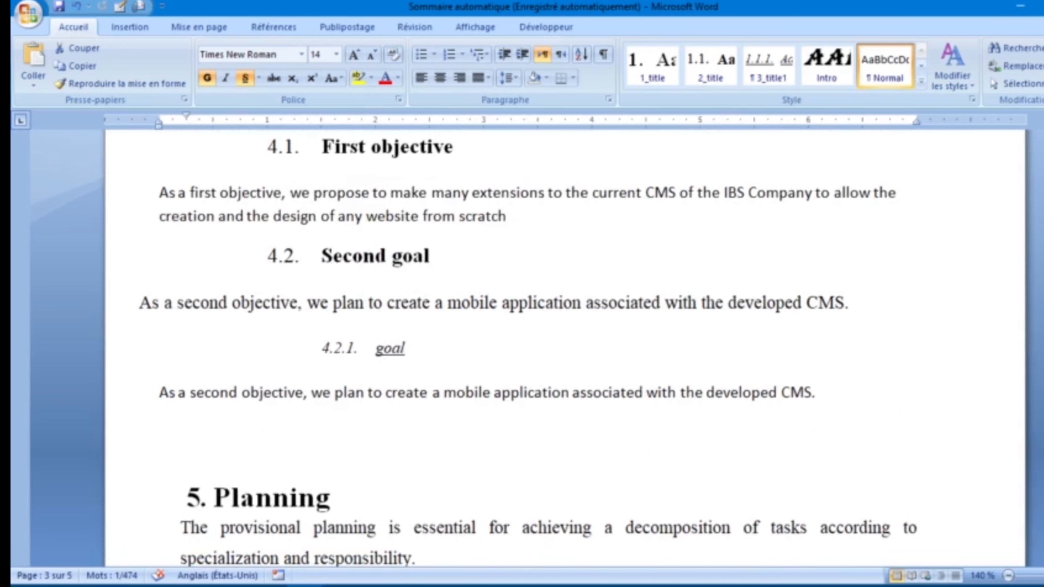
double_click(609, 393)
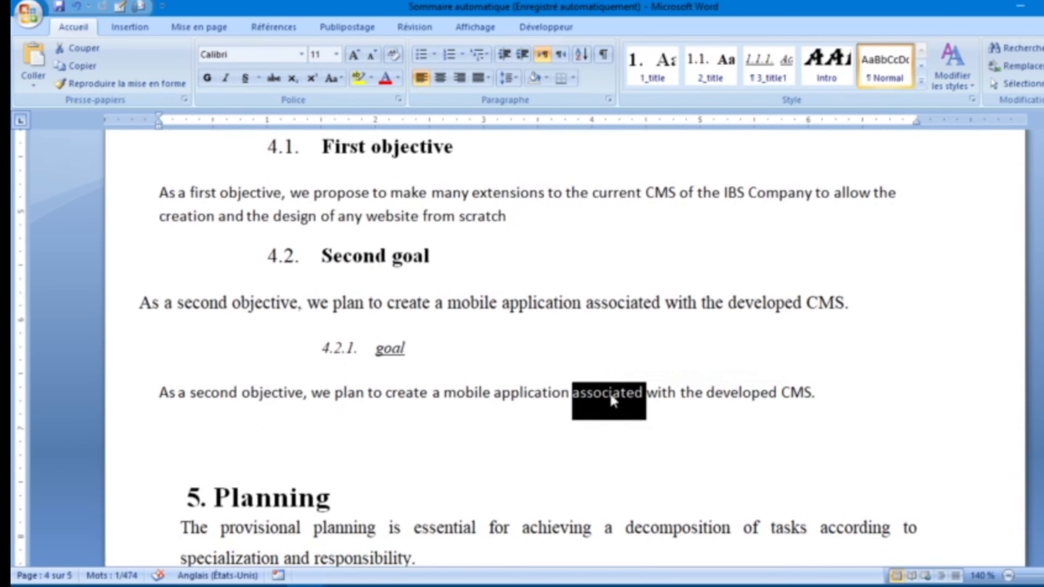
key(ctrl+shift+v)
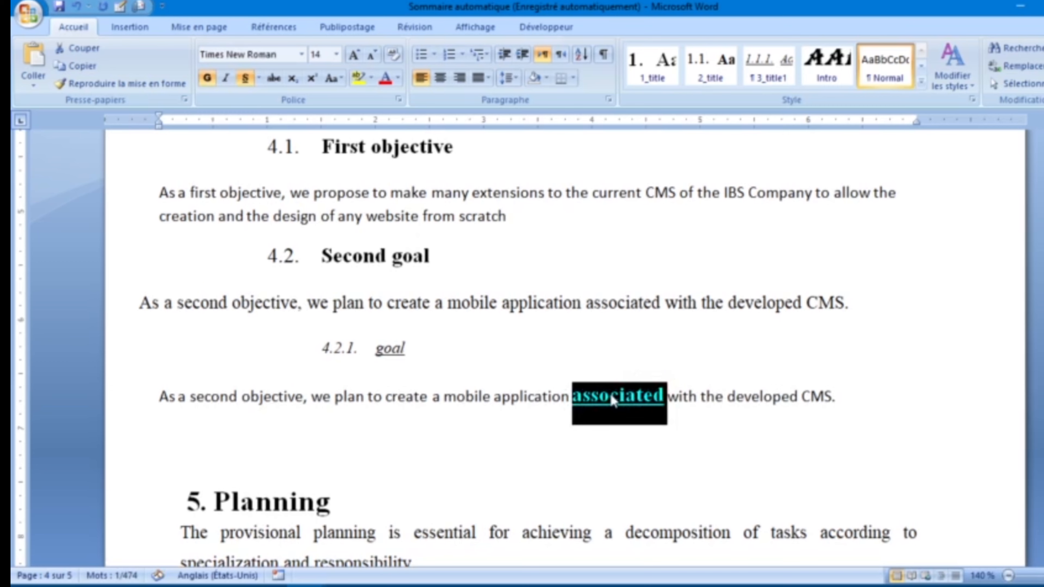
click(685, 397)
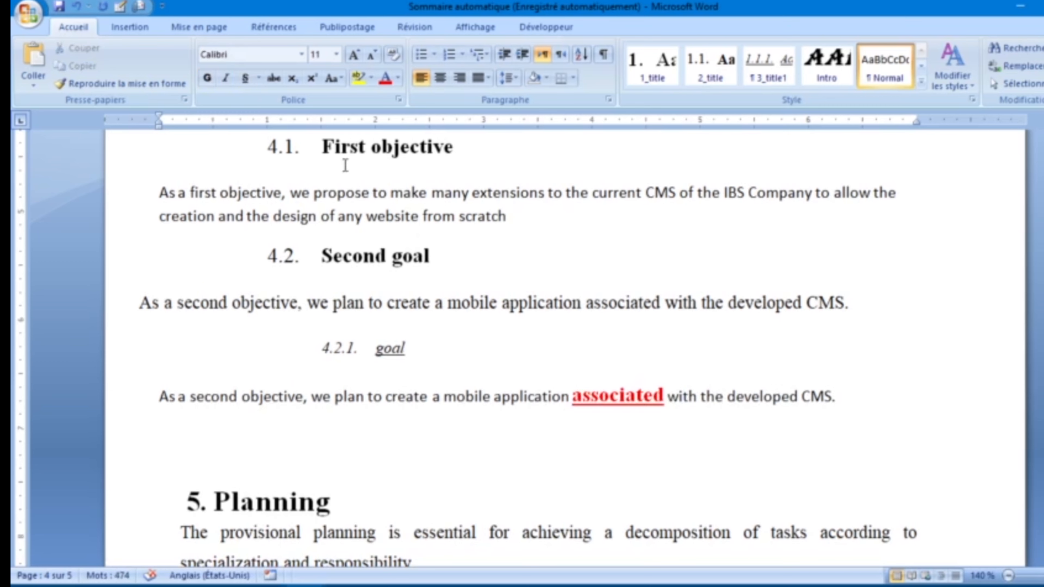